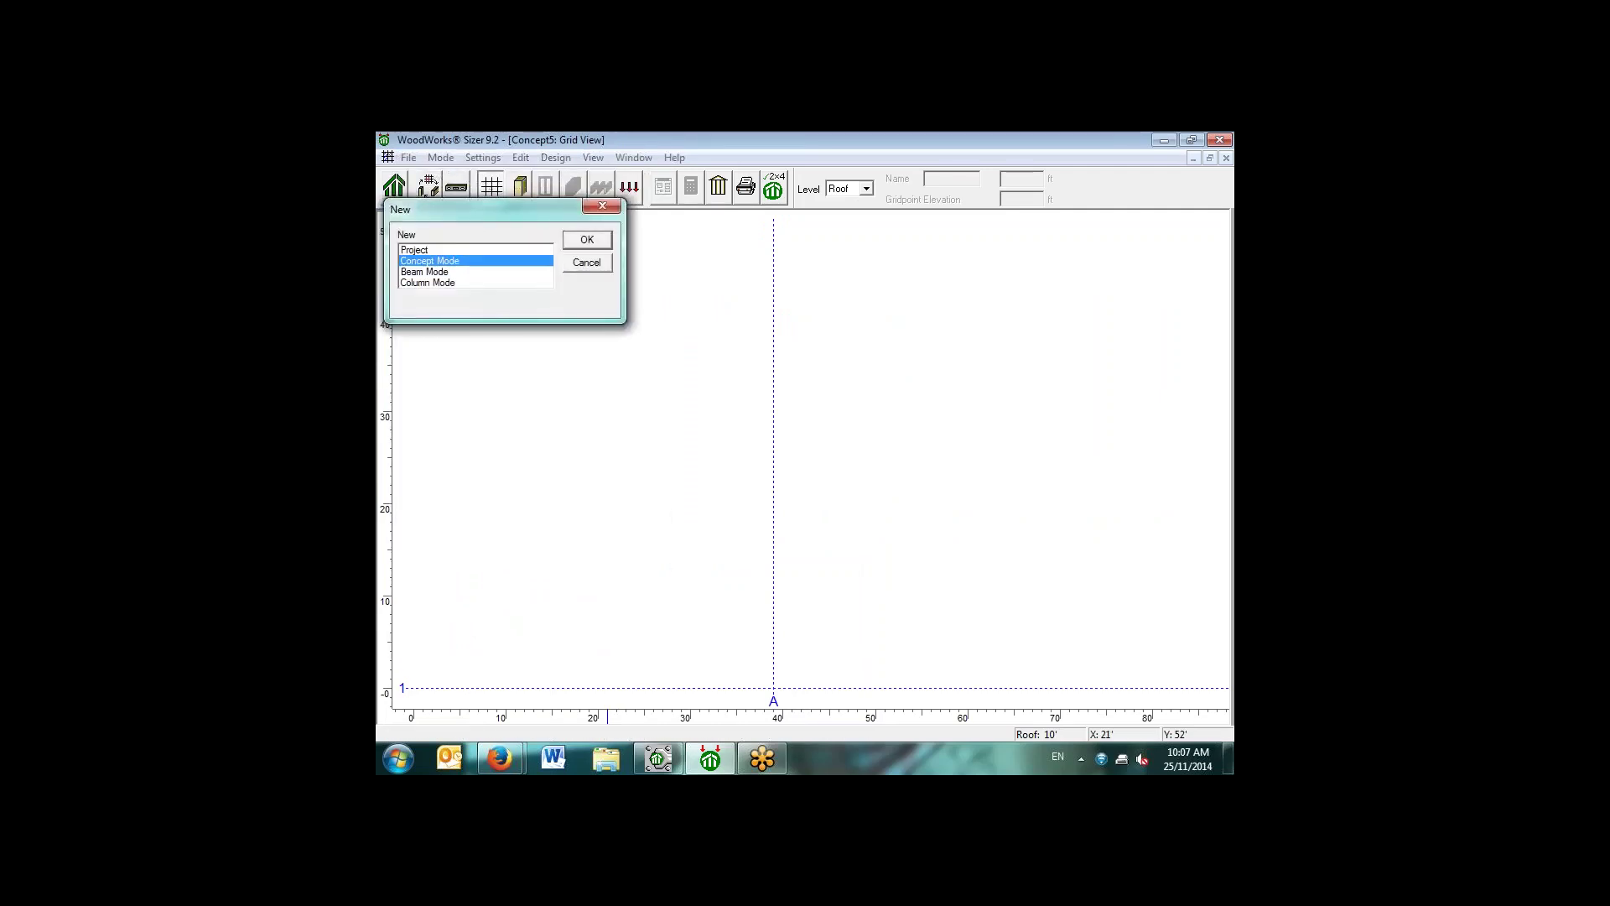
key(Return)
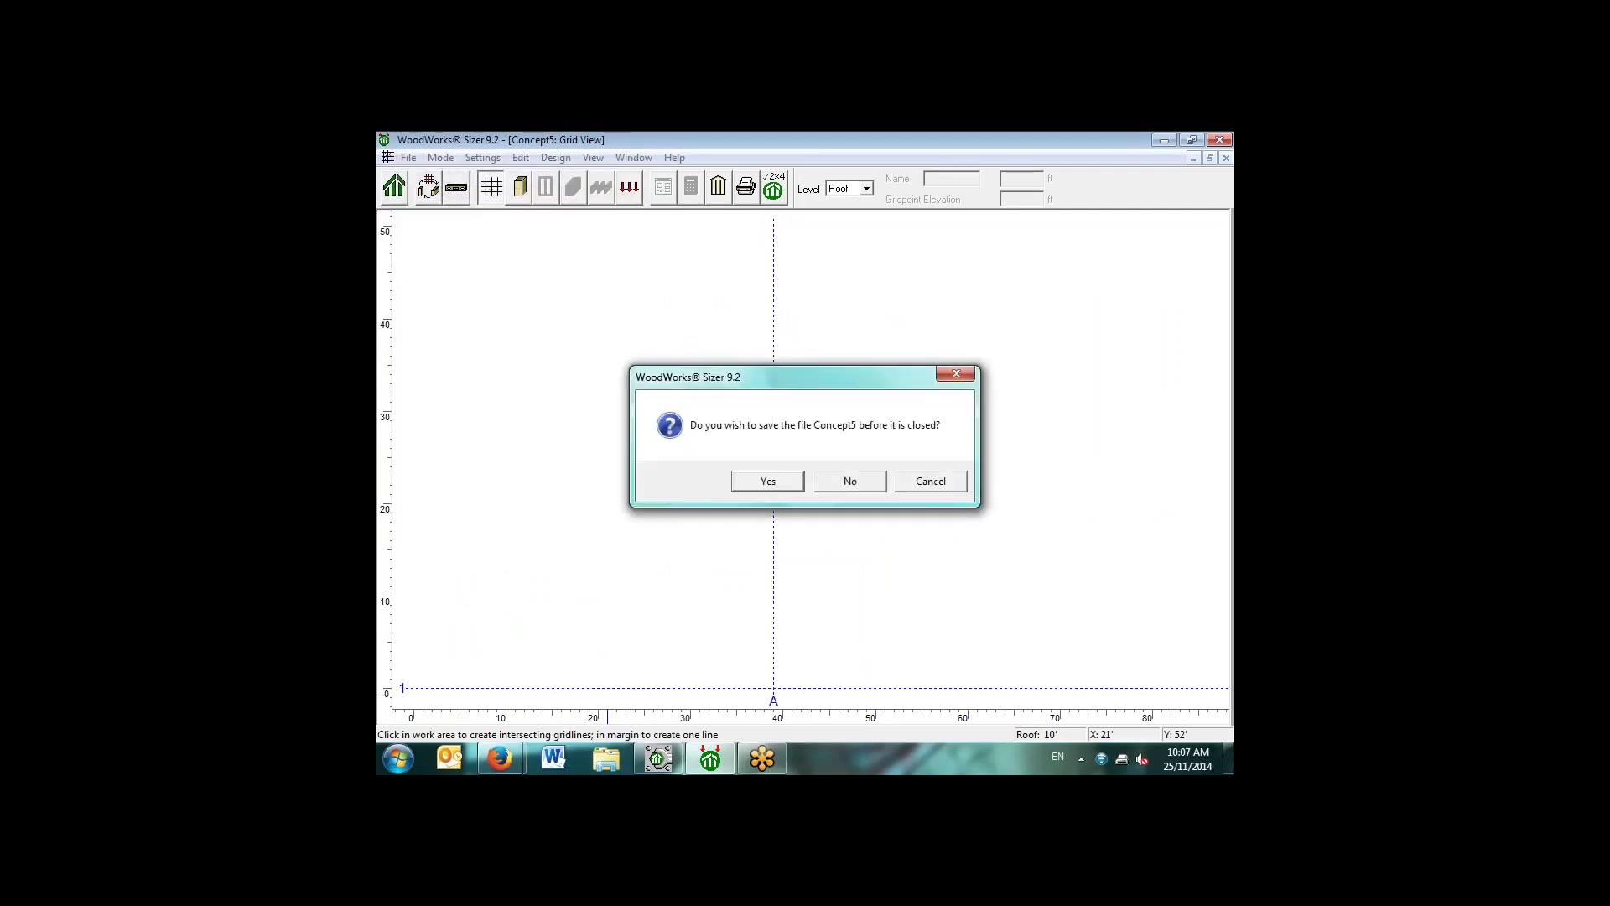
key(n)
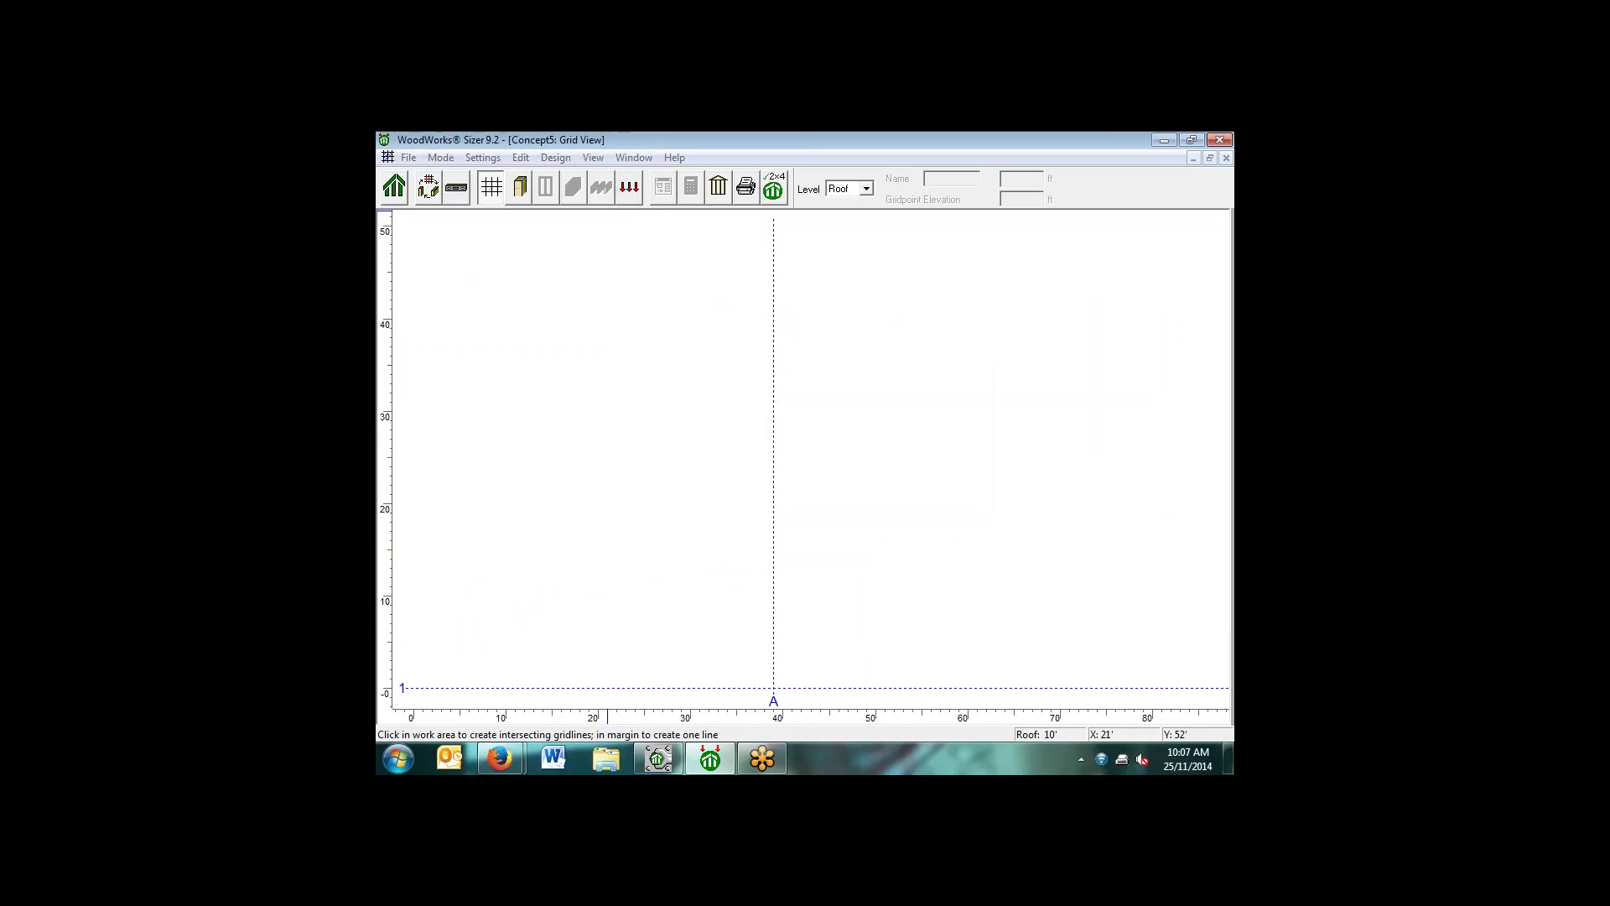
click(1175, 660)
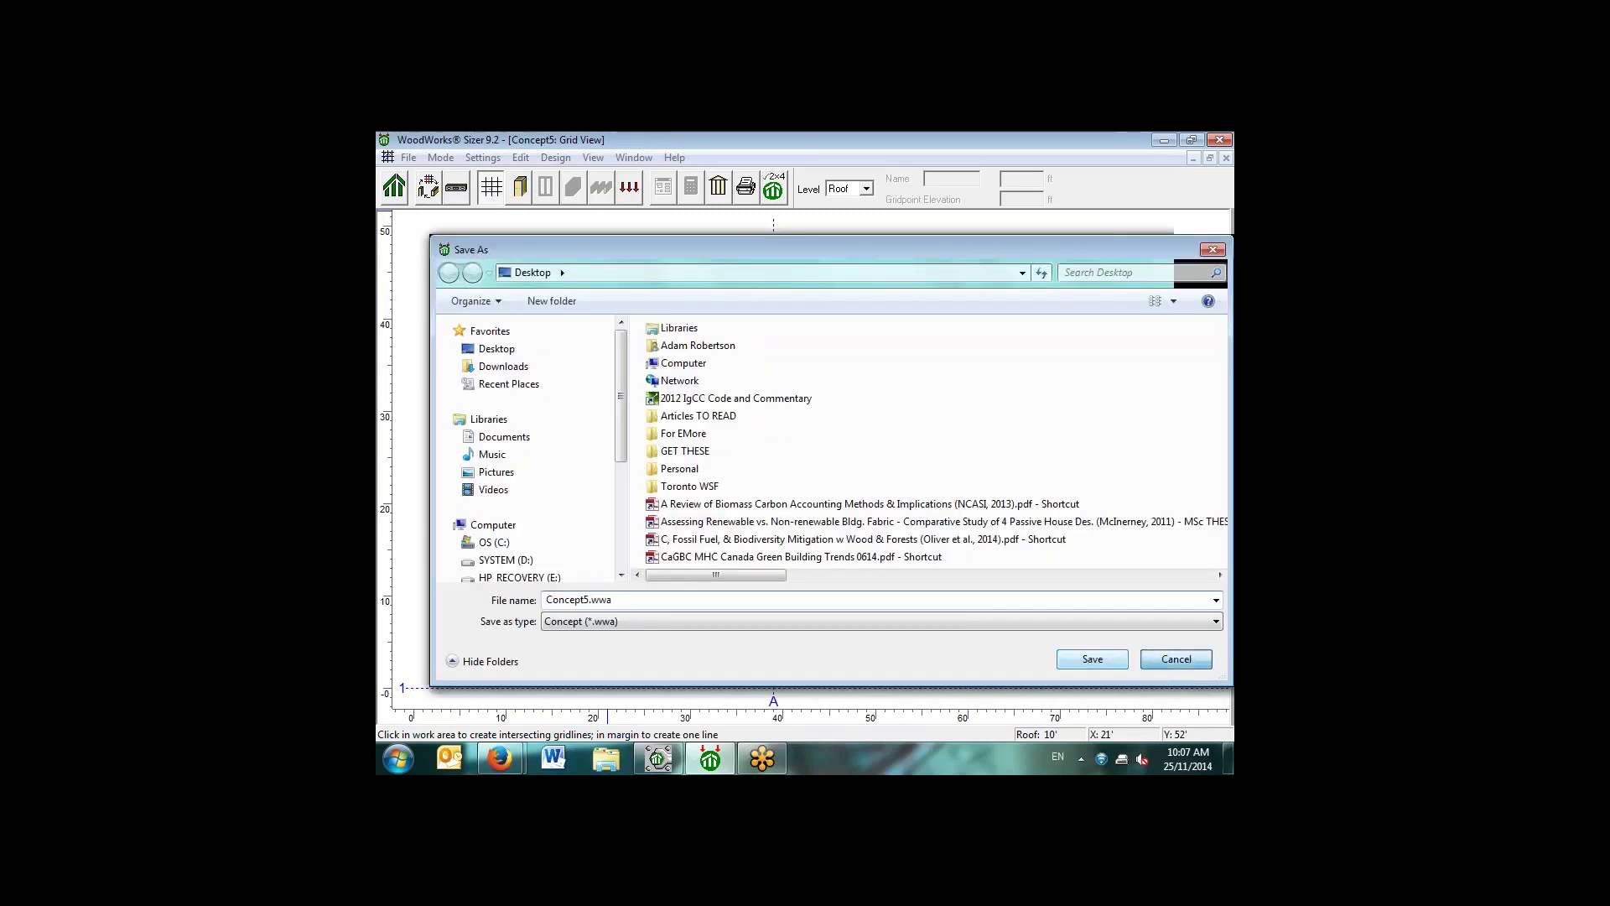
Step: Create a new Concept Mode file without saving Concept5, and generate a full grid across the work area
key(alt+f)
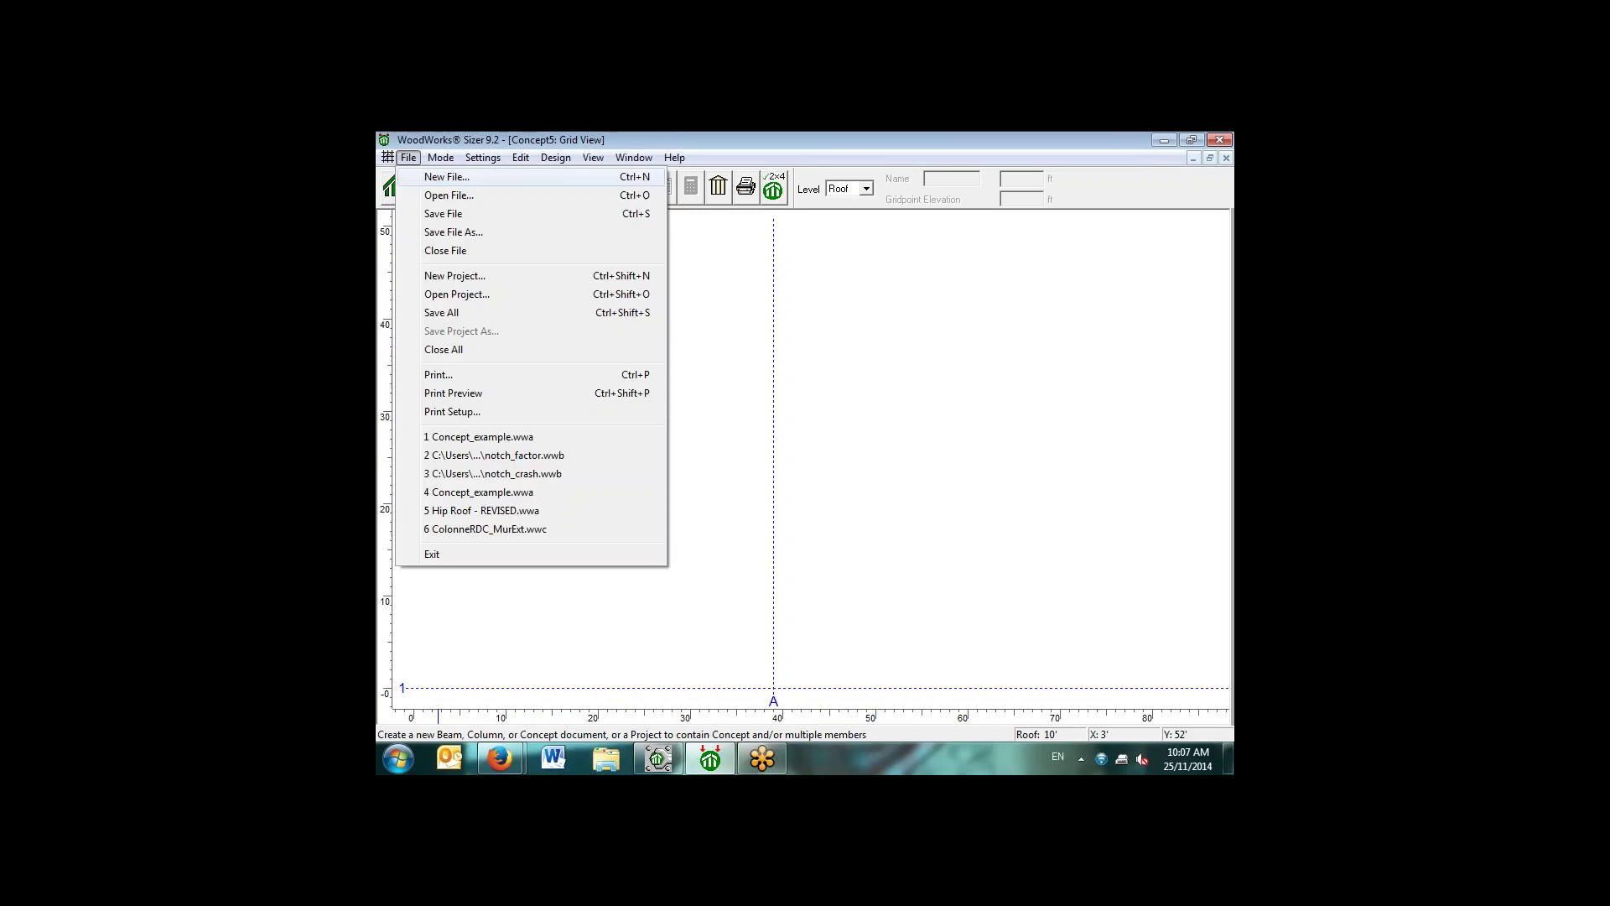
key(Return)
key(Up)
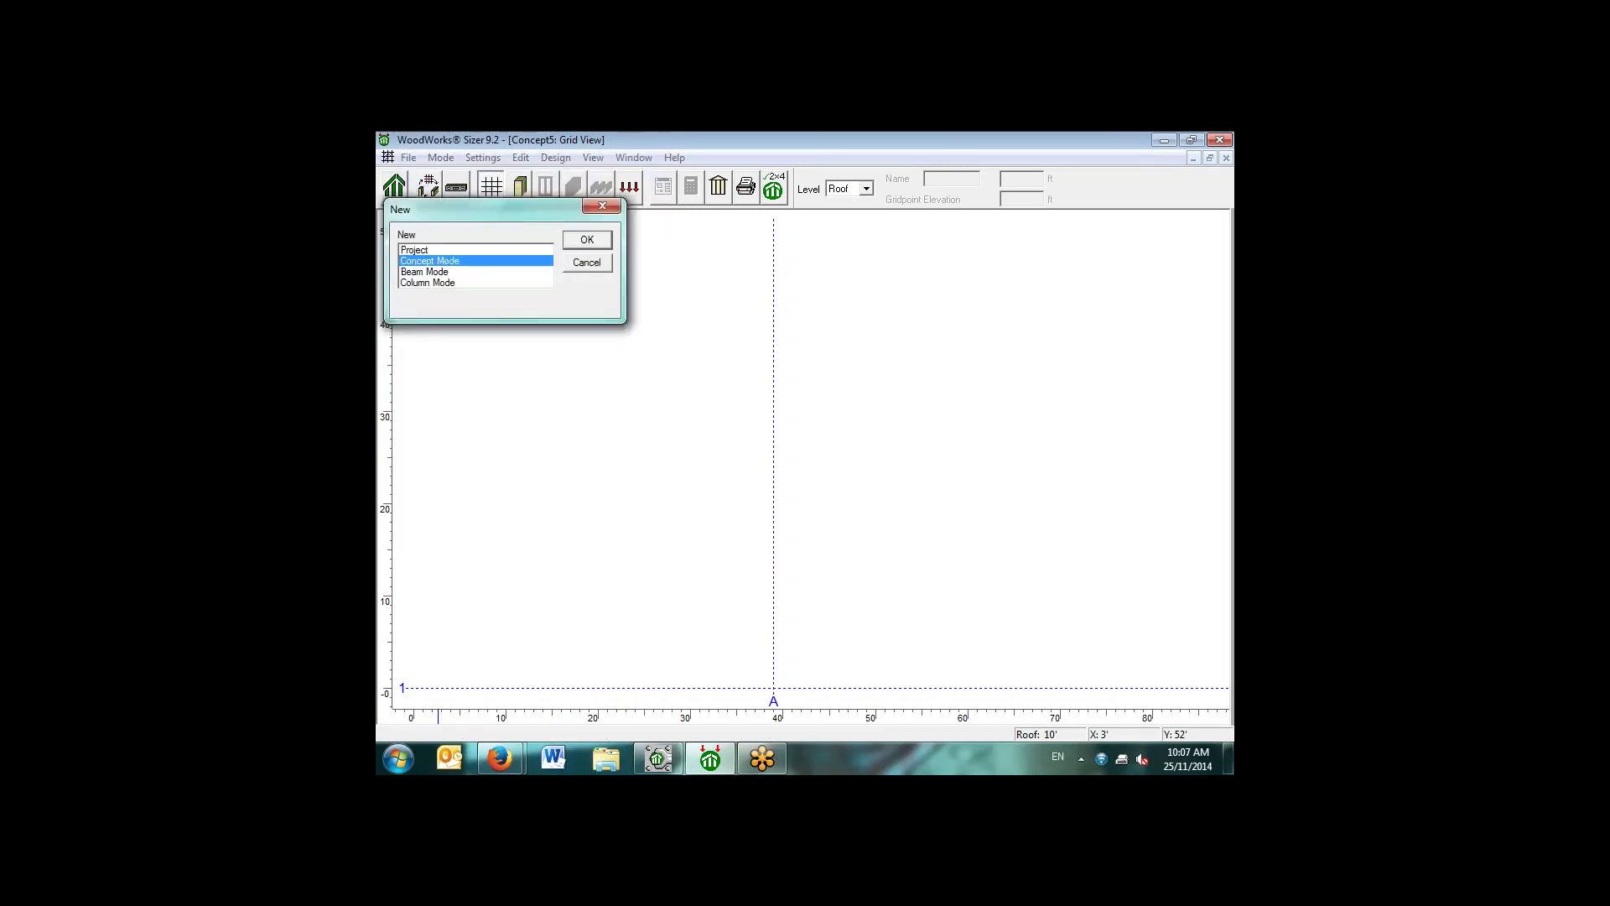
key(Return)
key(Tab)
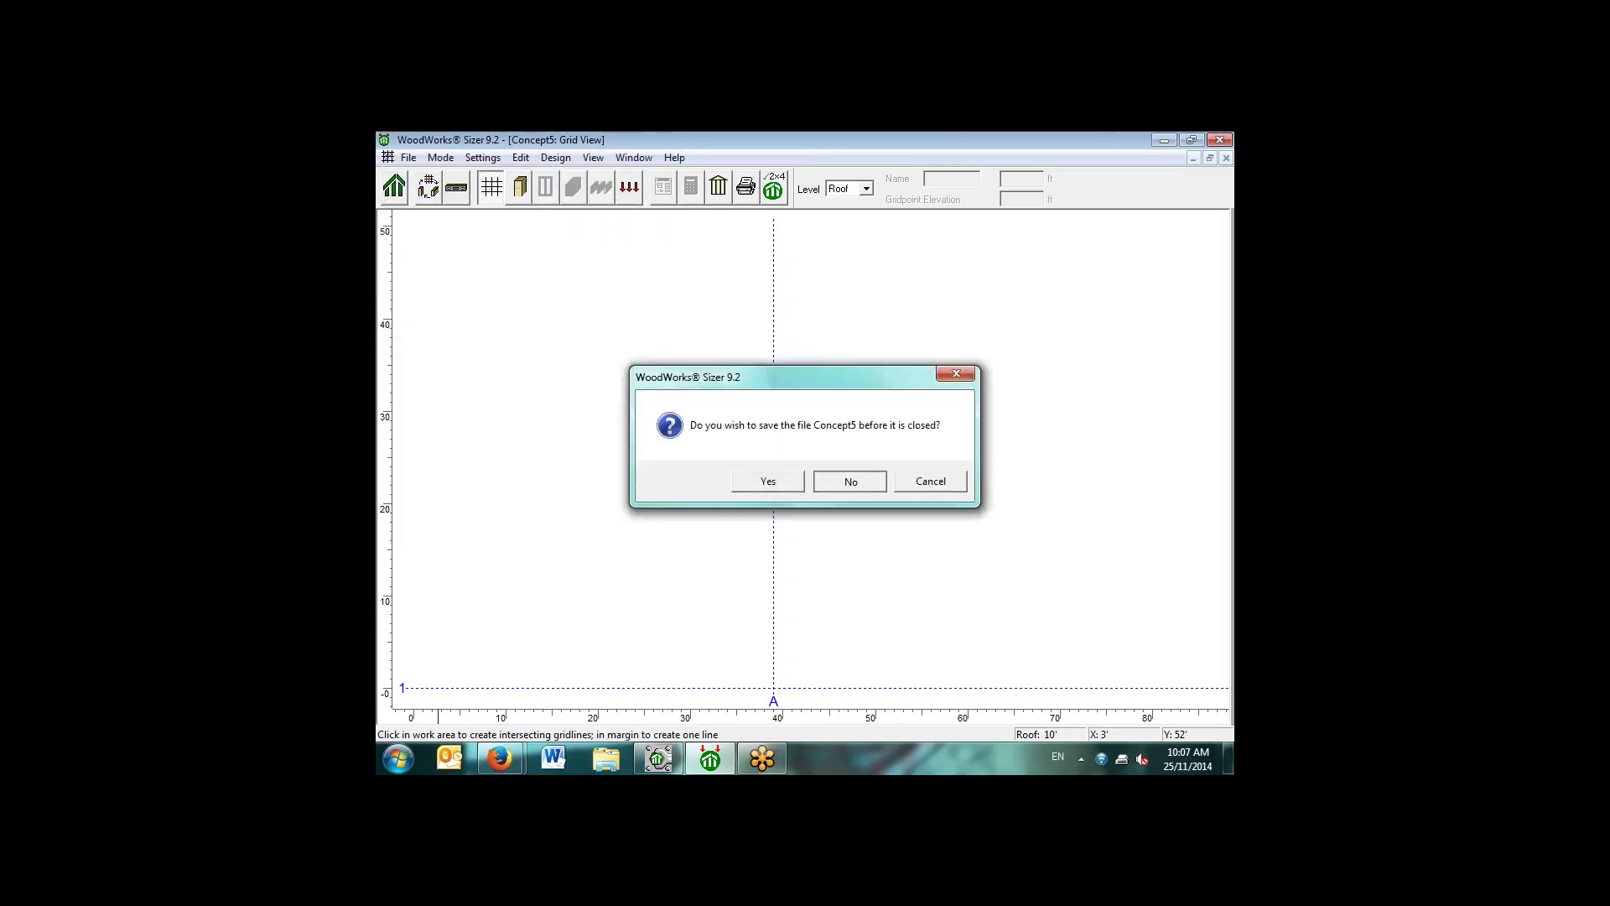
key(Return)
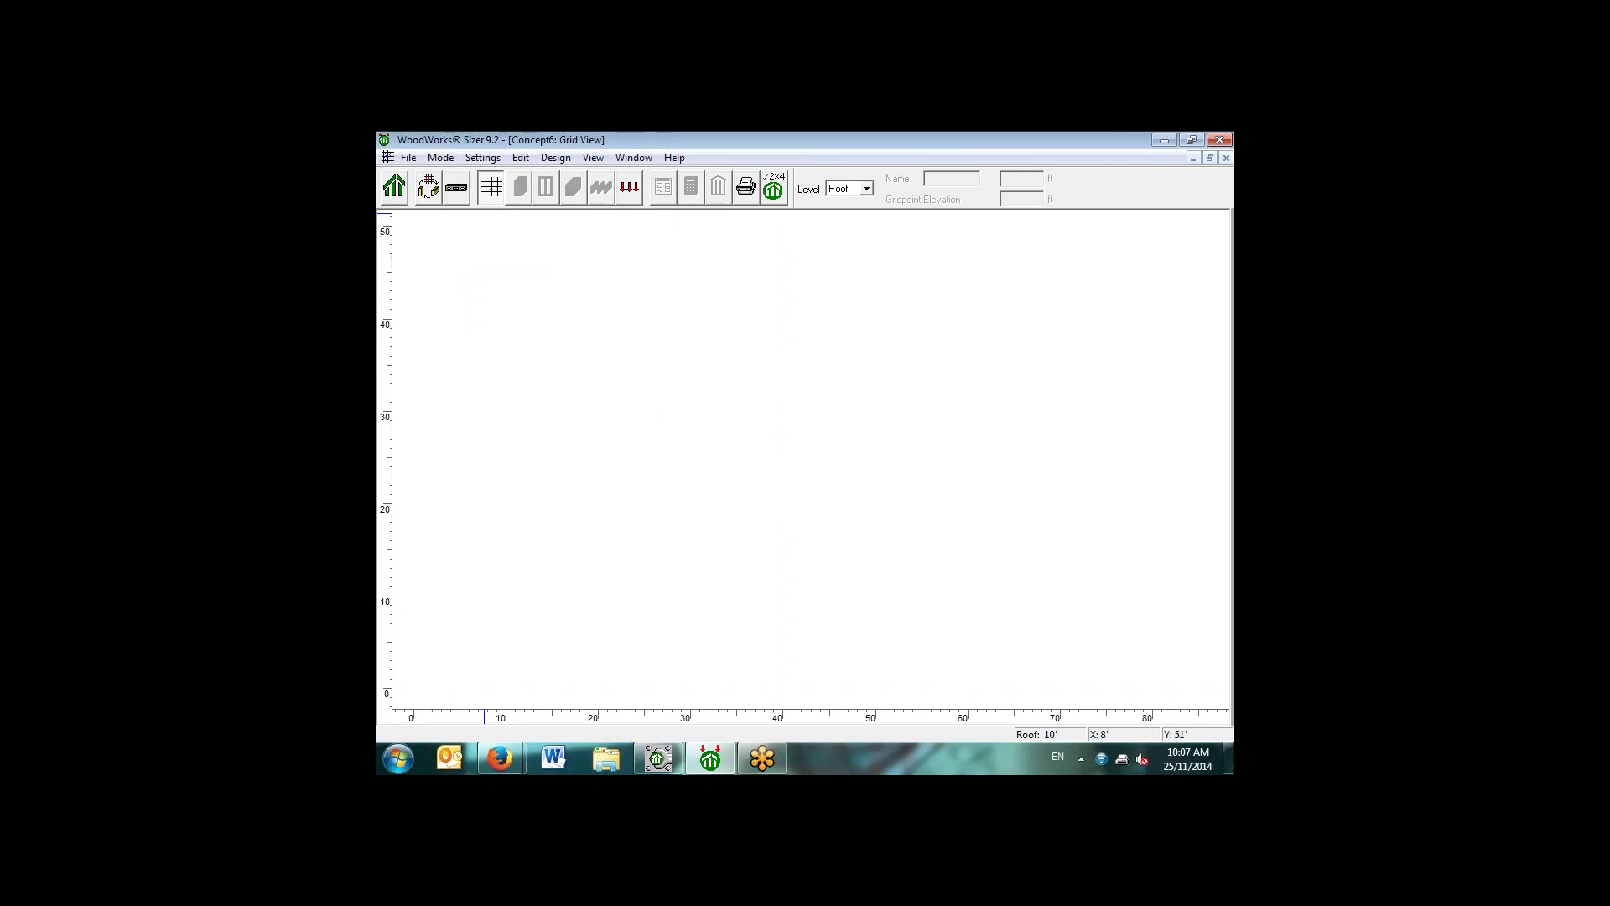
key(alt+e)
key(Return)
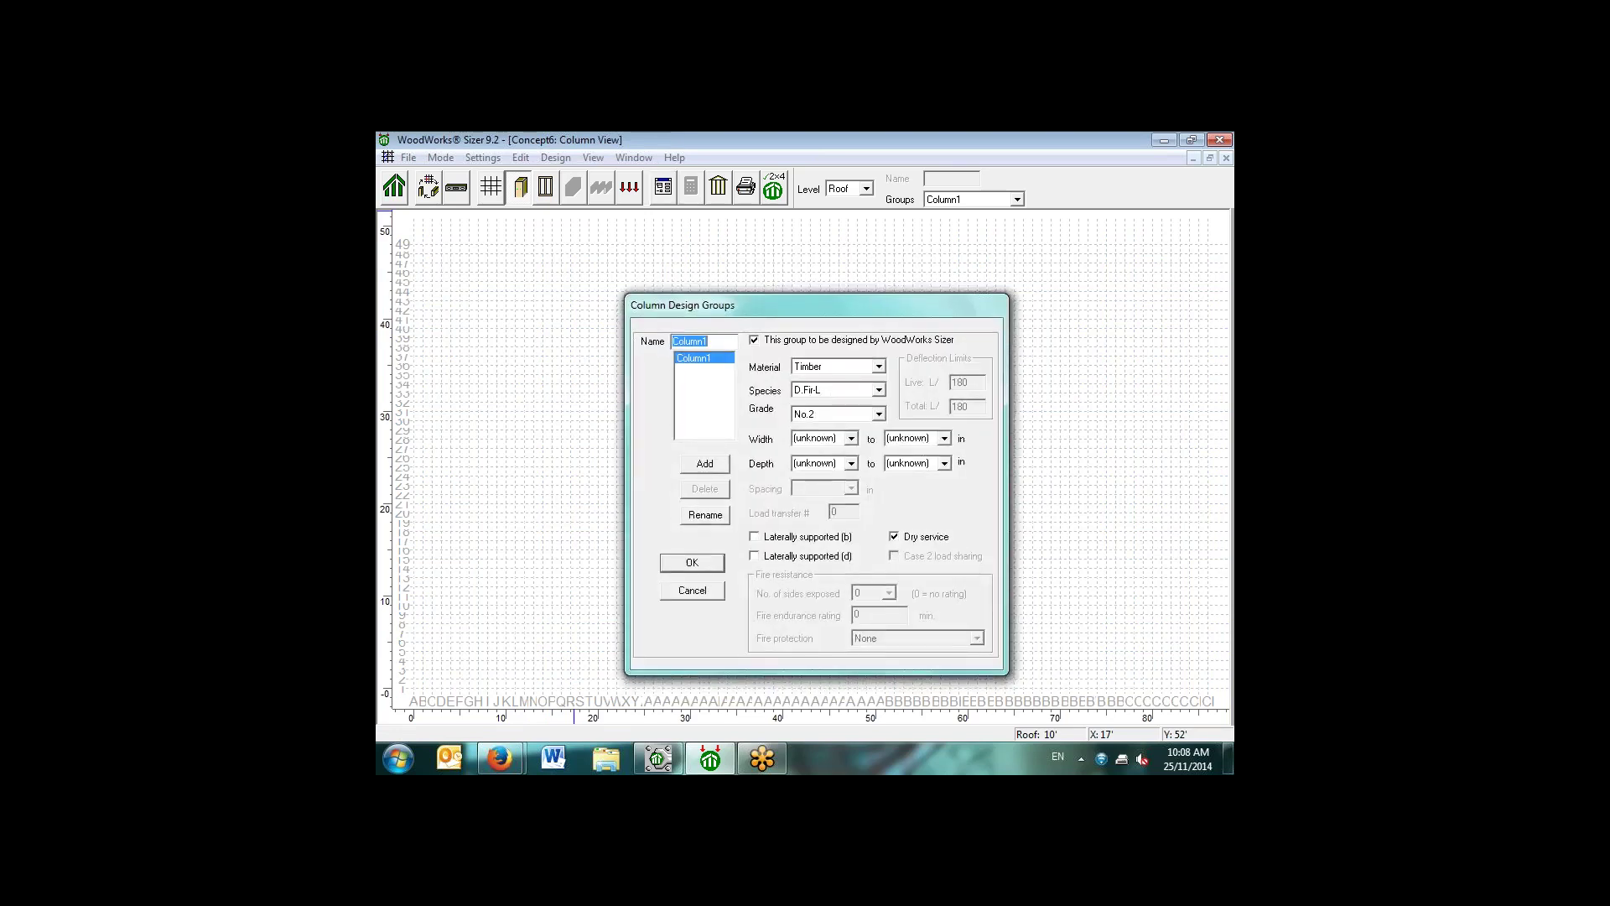
Step: Rename the column design group as "ext cols"
drag(817, 305, 827, 262)
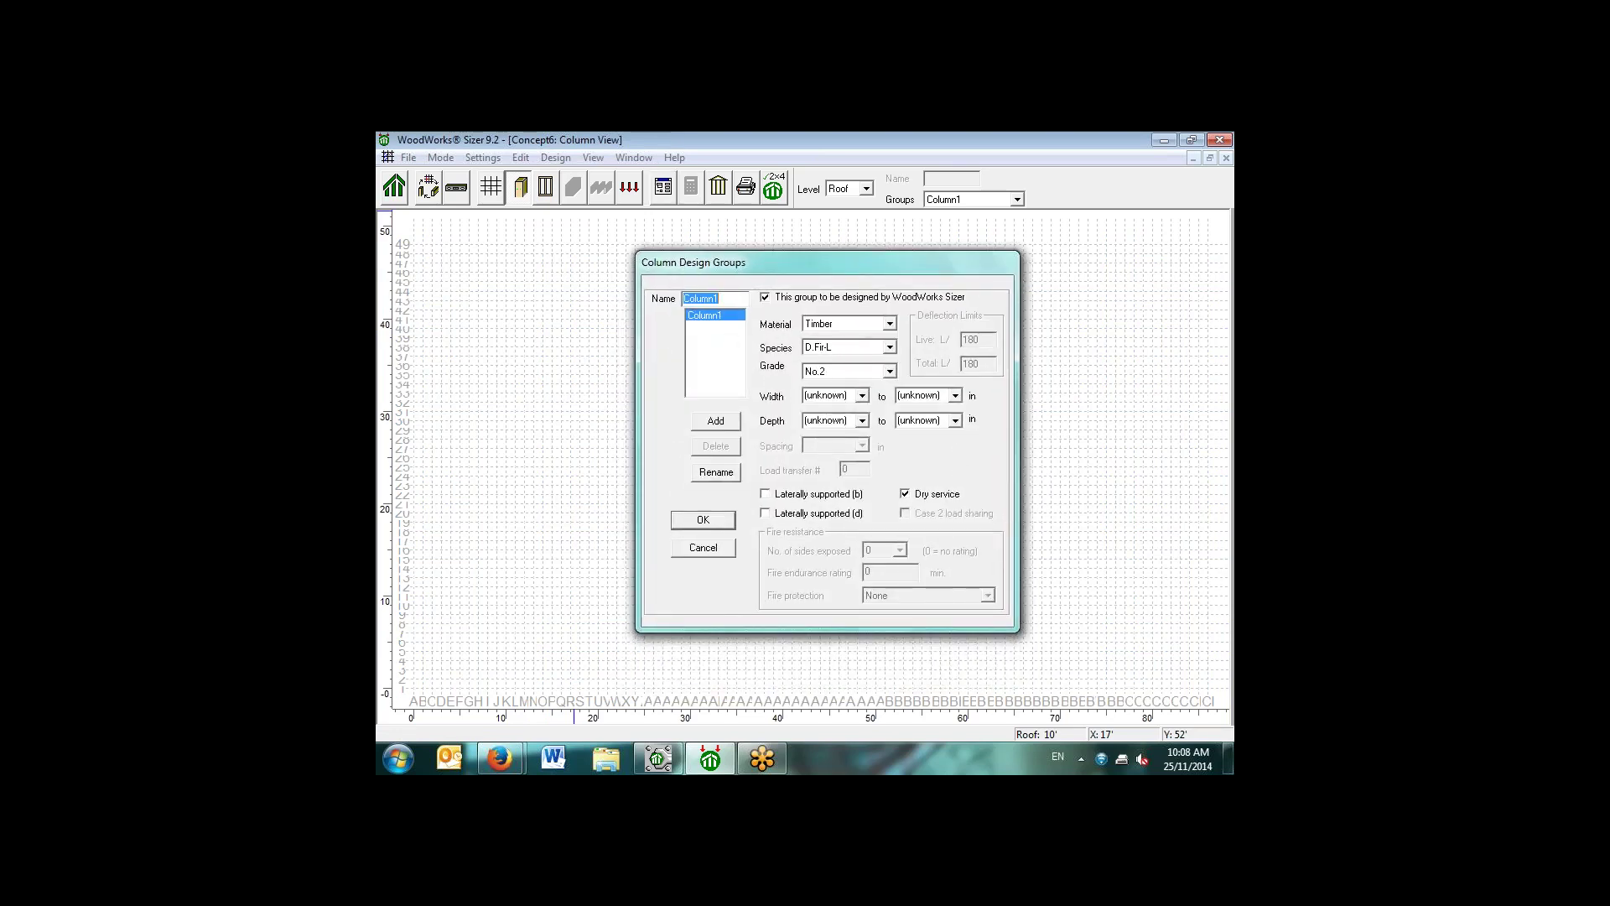
text(ext cols)
click(716, 472)
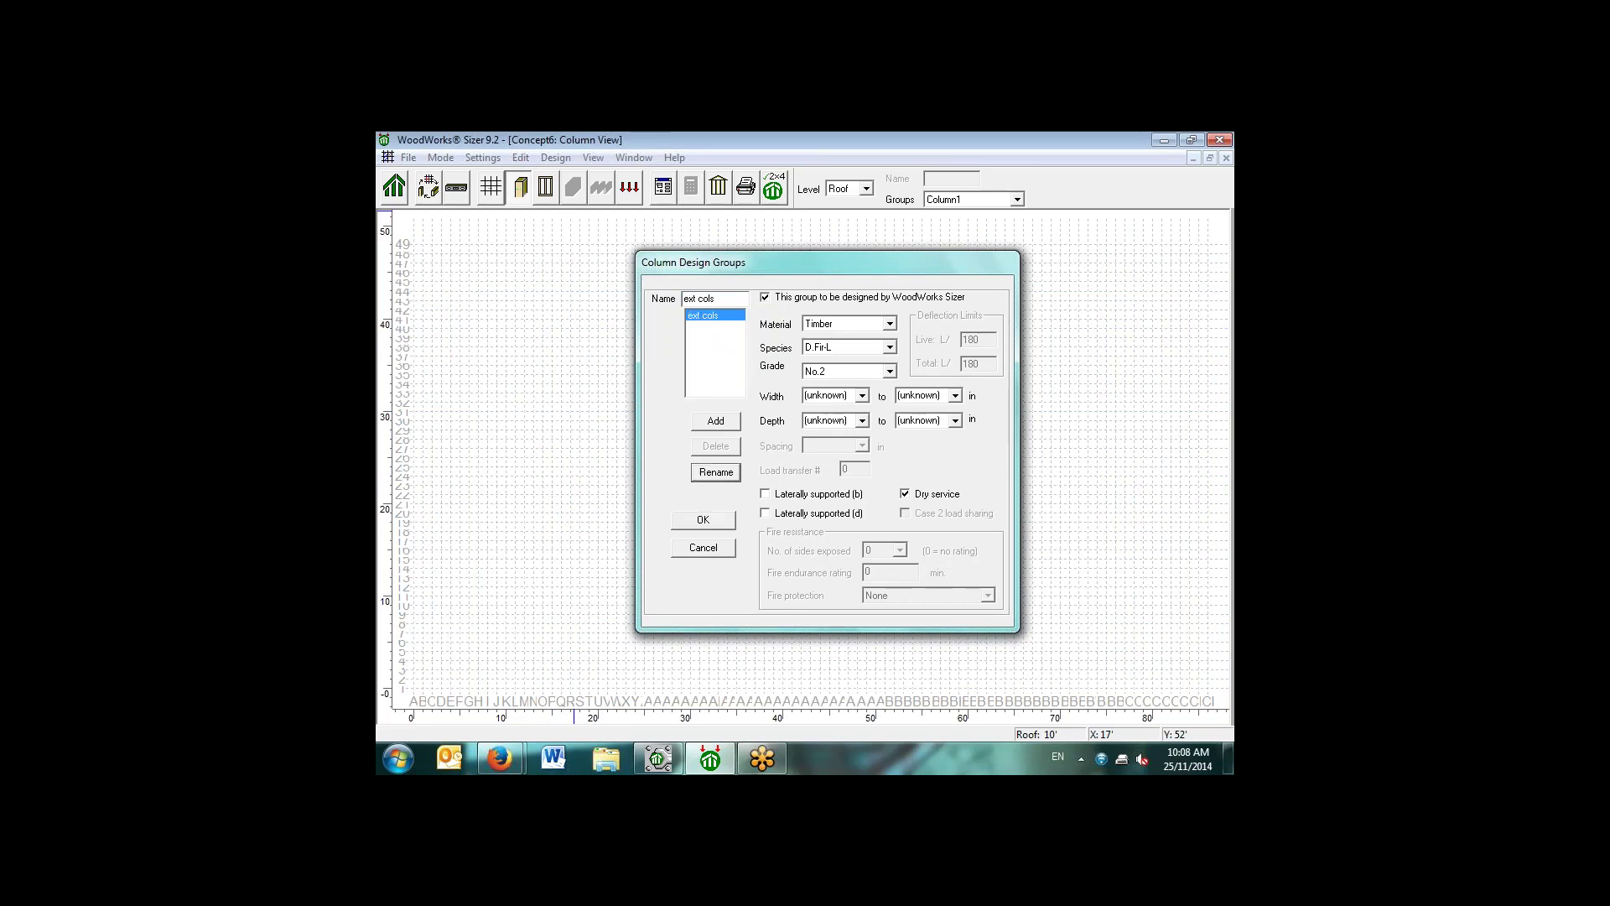
Step: Set the ext cols group's material to Timber and its species to S-P-F
drag(826, 262, 866, 259)
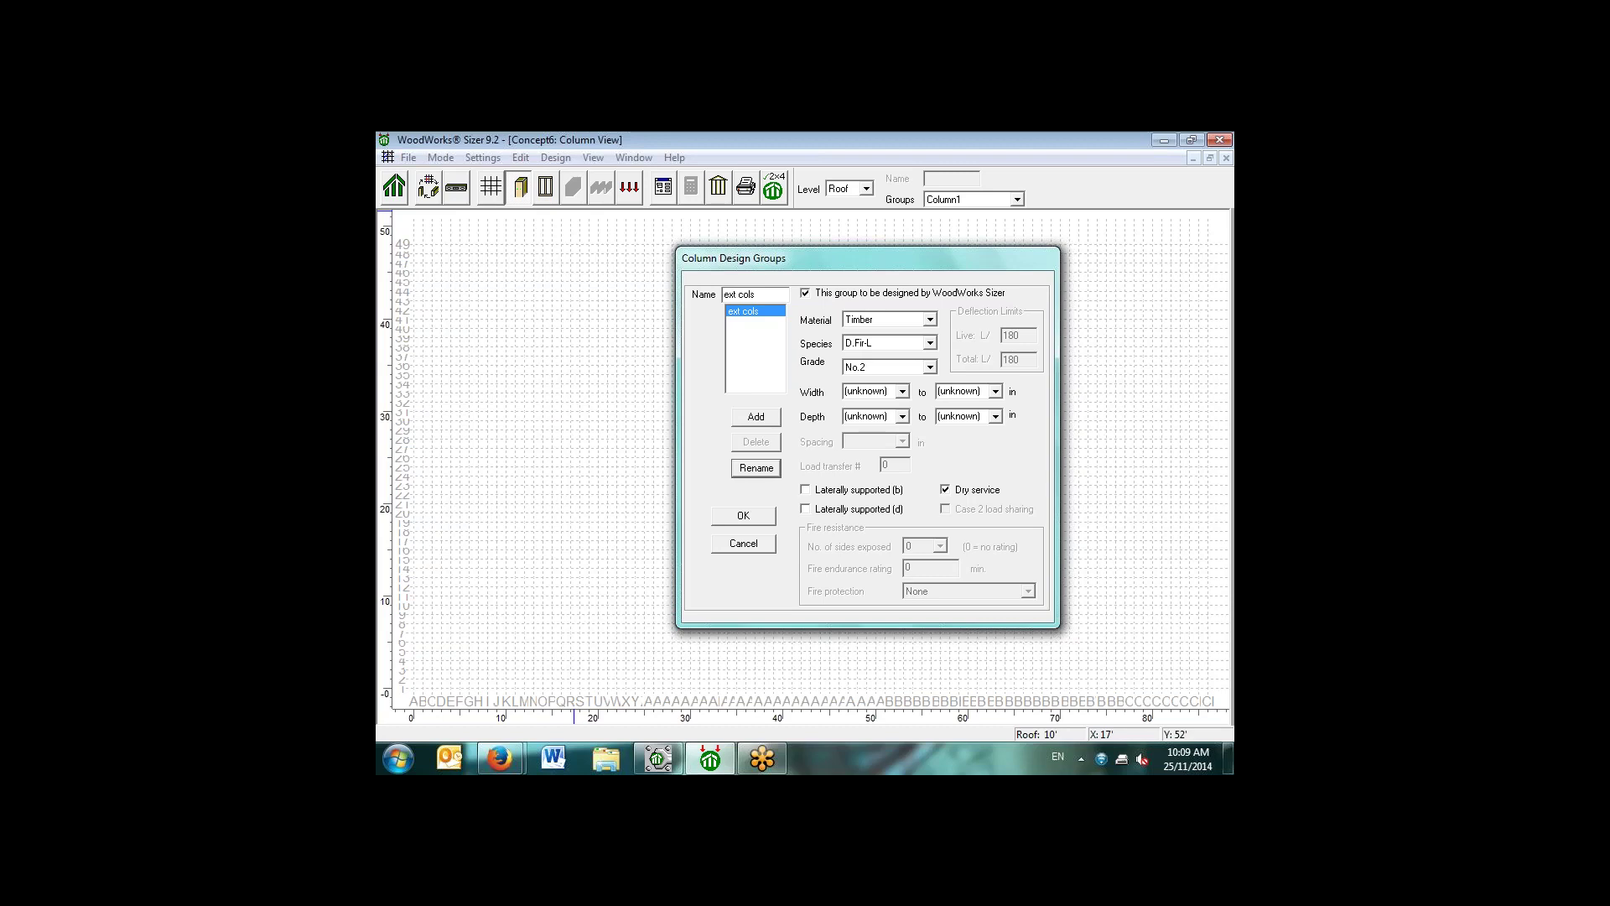
click(930, 320)
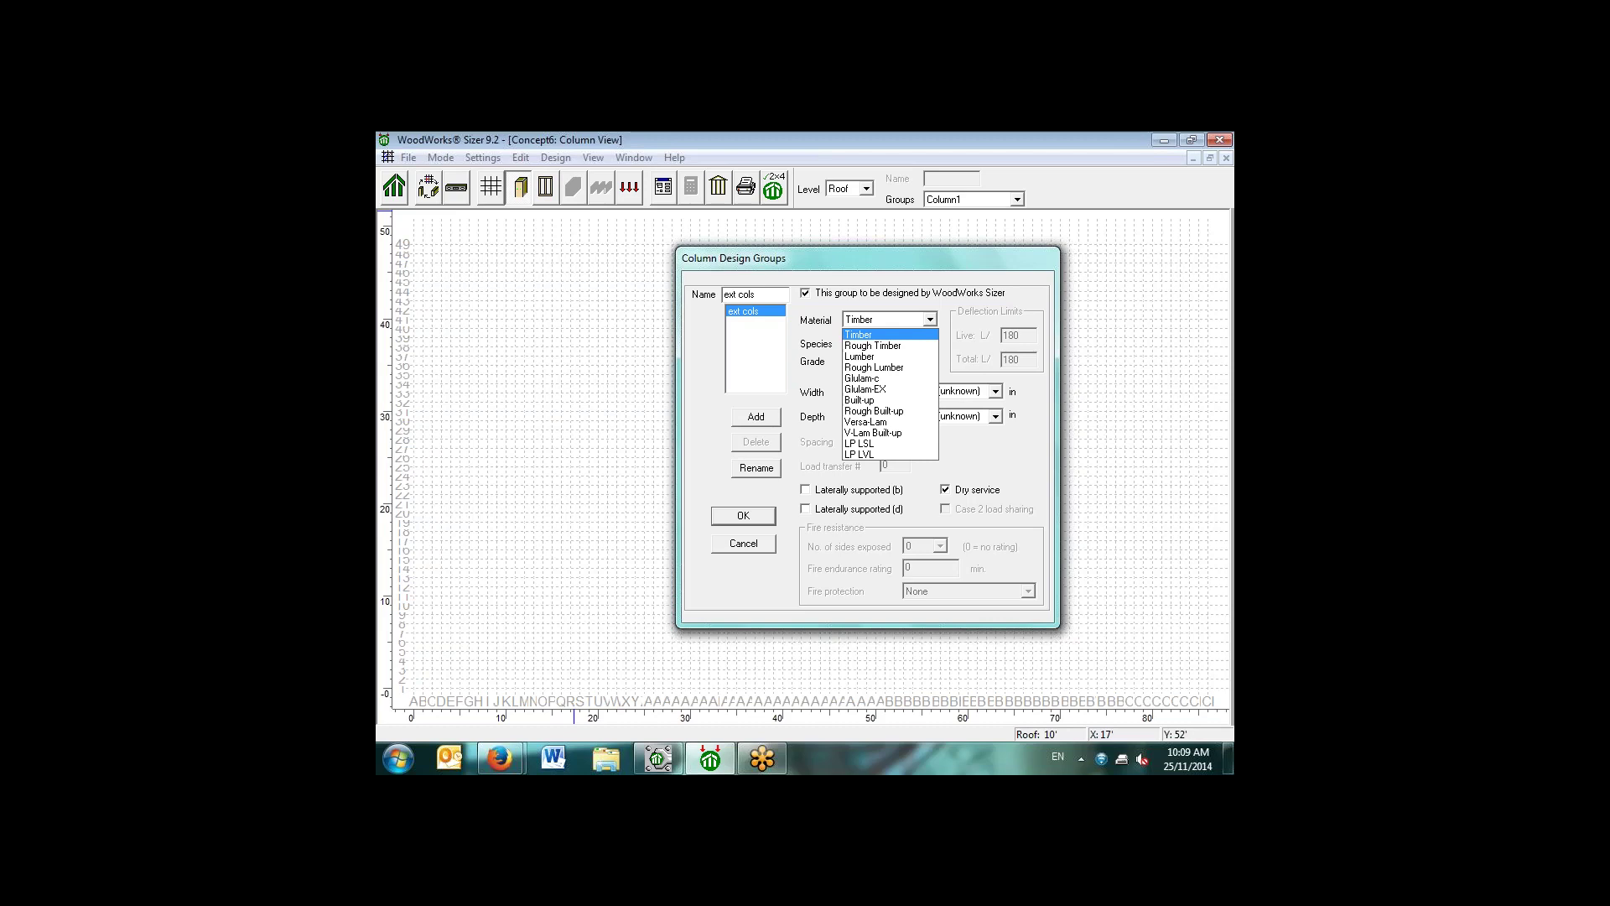
click(880, 334)
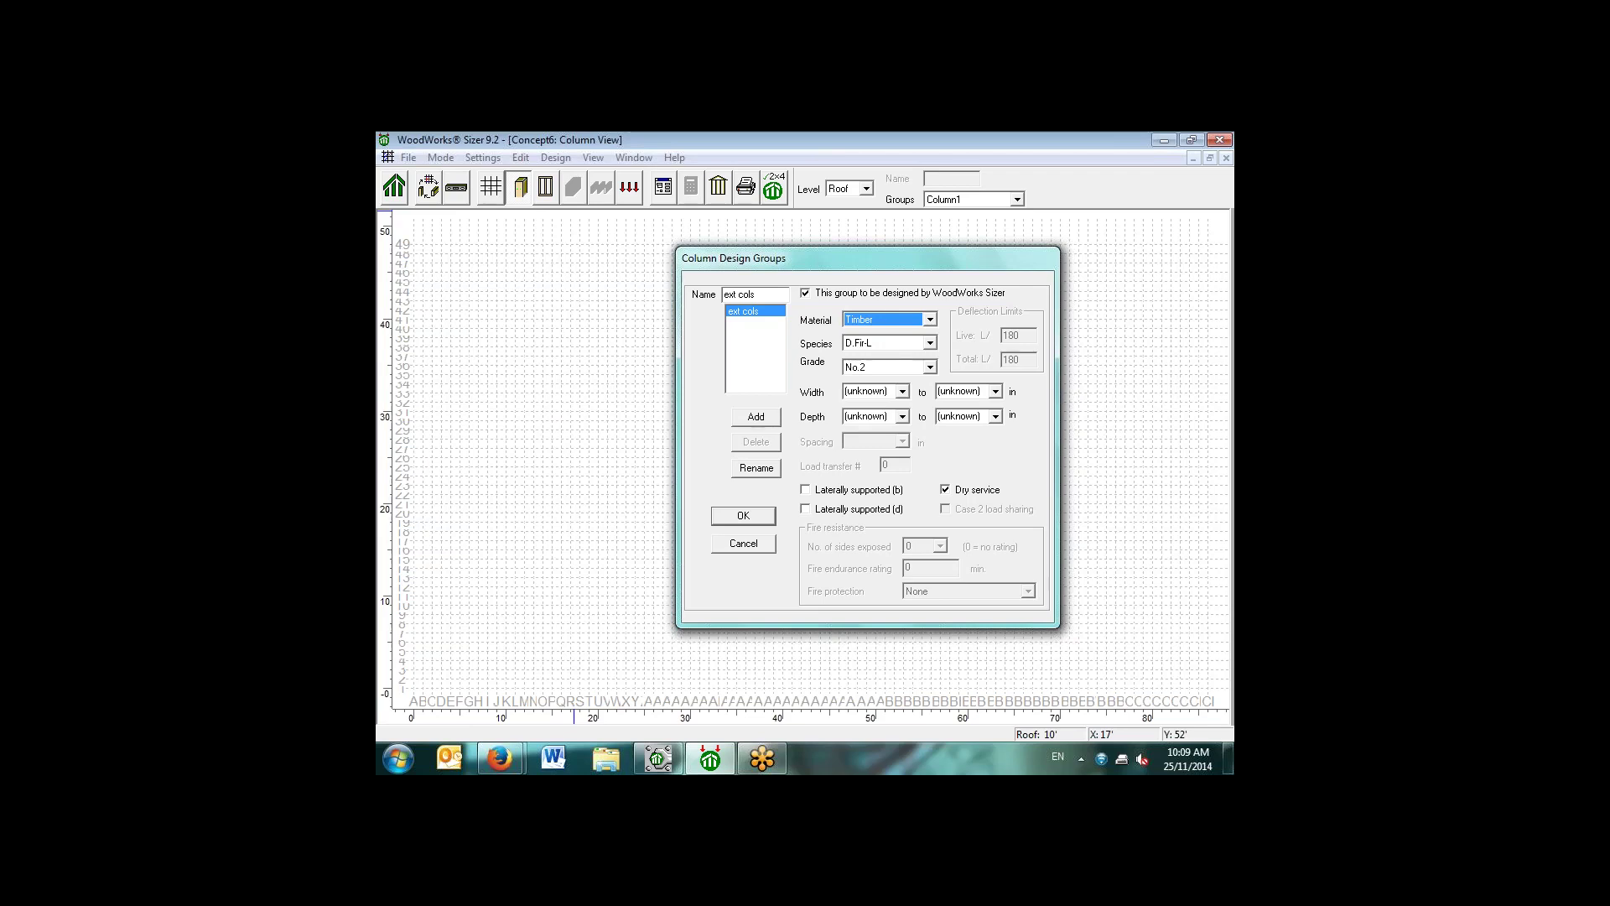
key(Tab)
key(alt+Down)
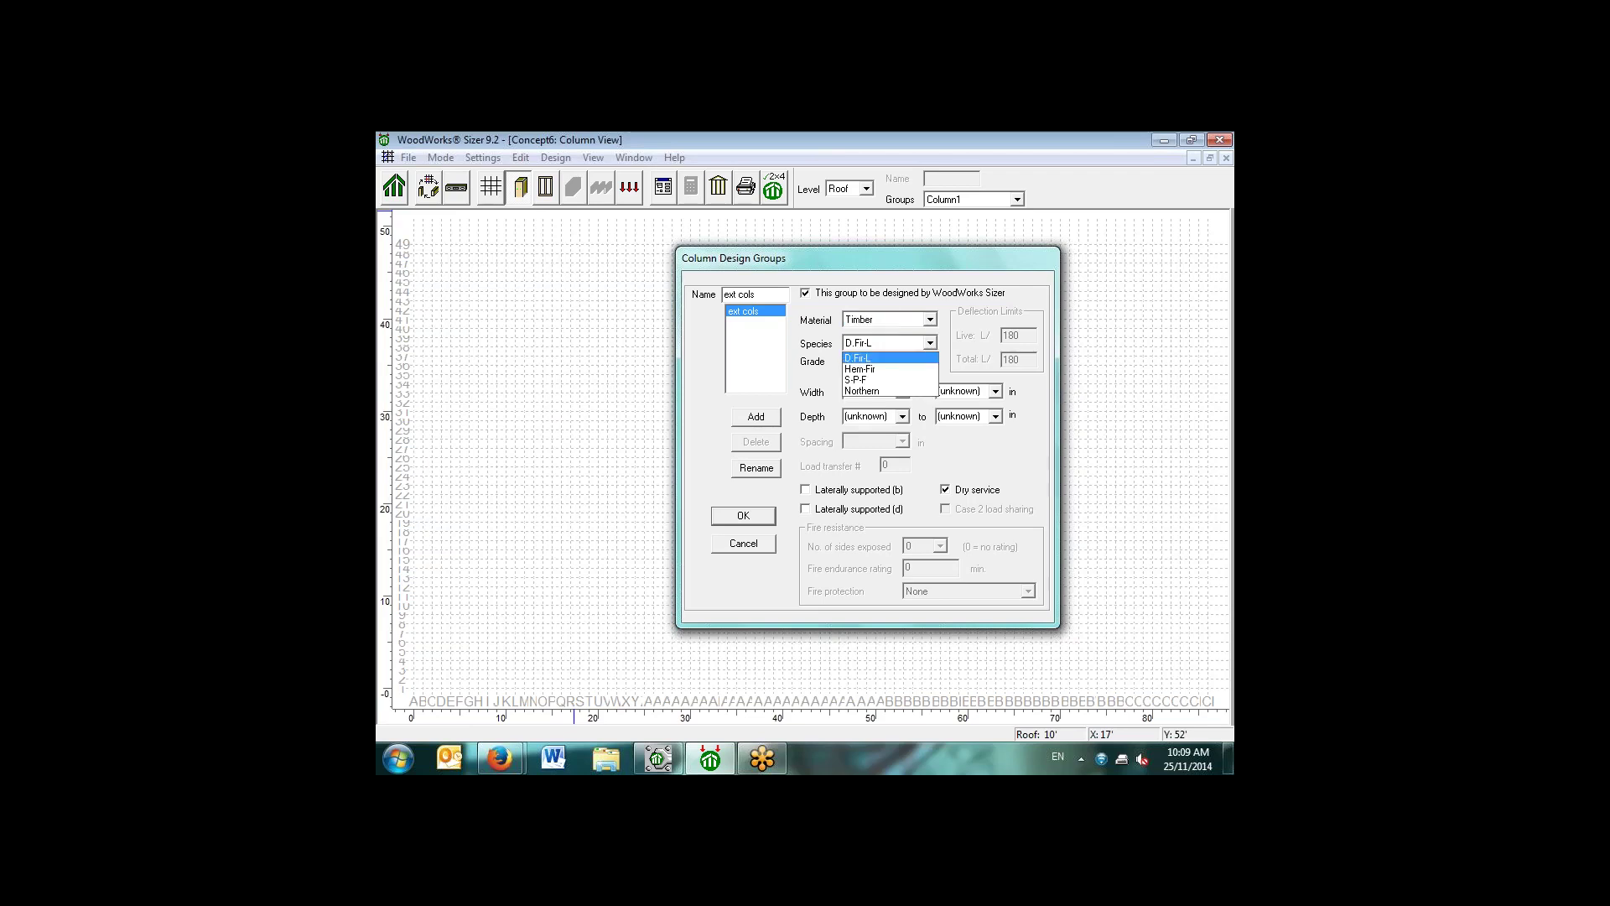
key(Down)
key(Down)
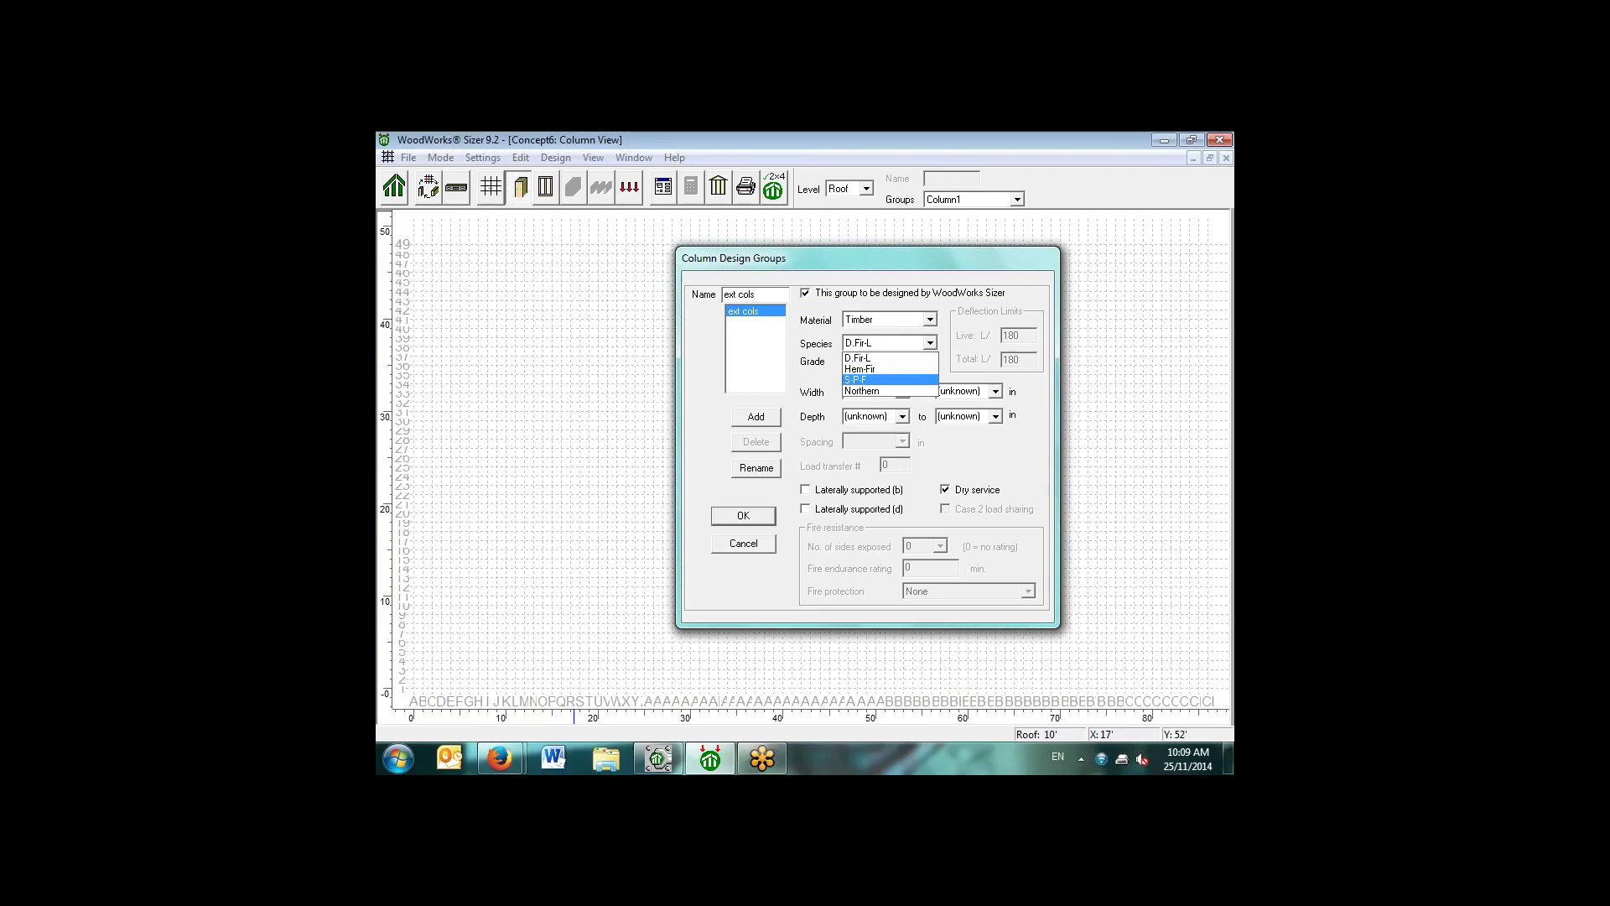
key(Return)
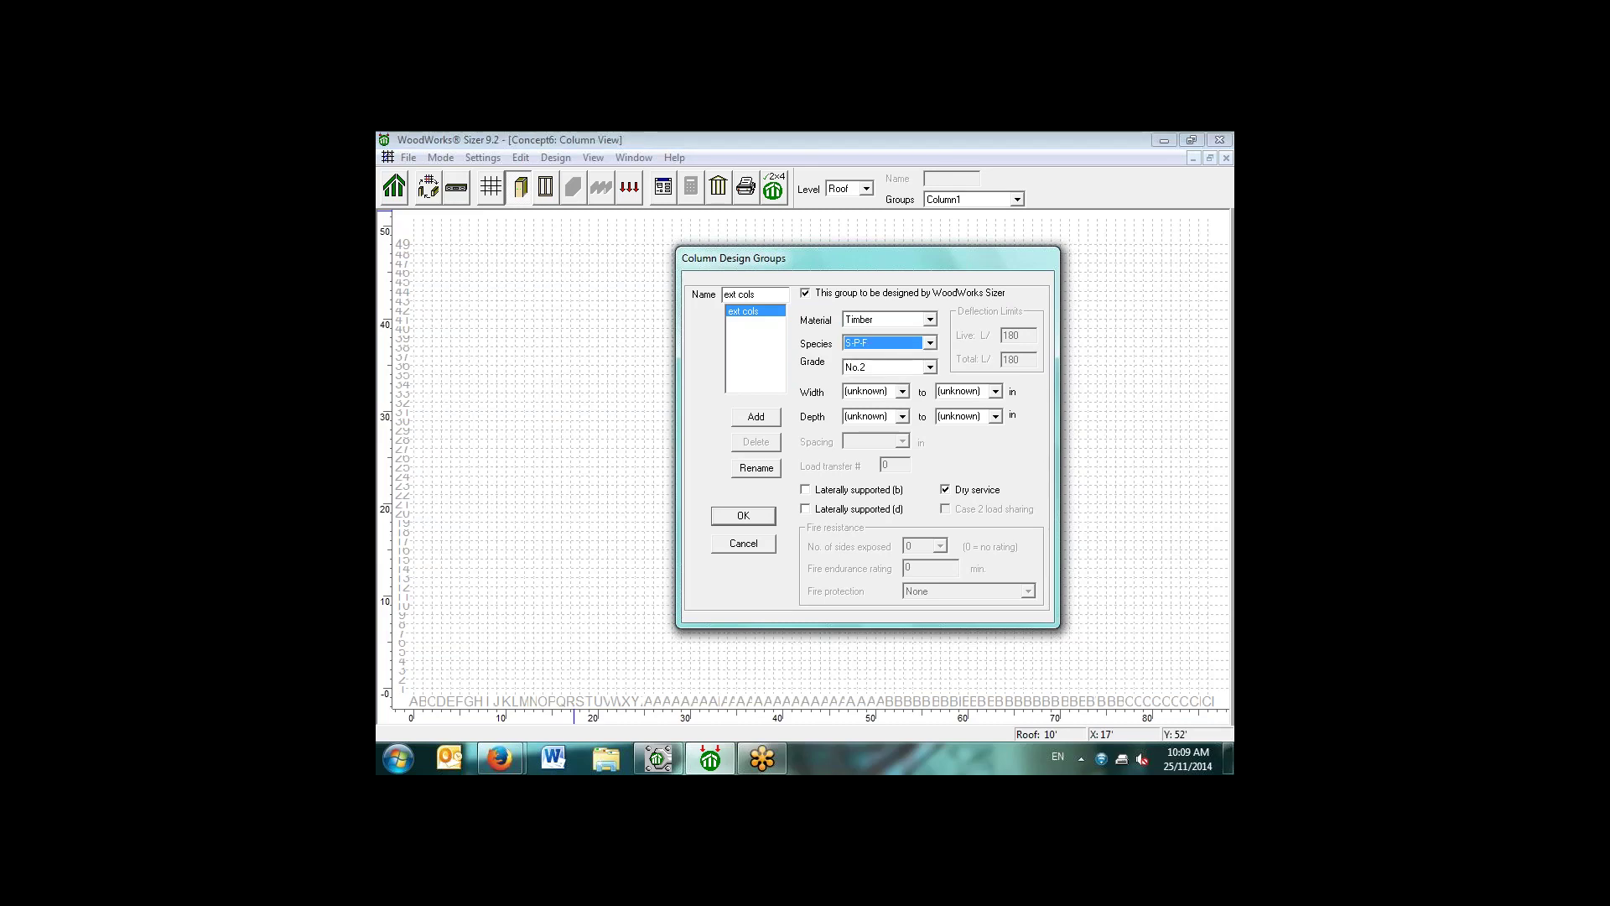
Step: Choose grade No.2 for the ext cols group, turn off dry service, and accept the group settings
key(Tab)
key(alt+Down)
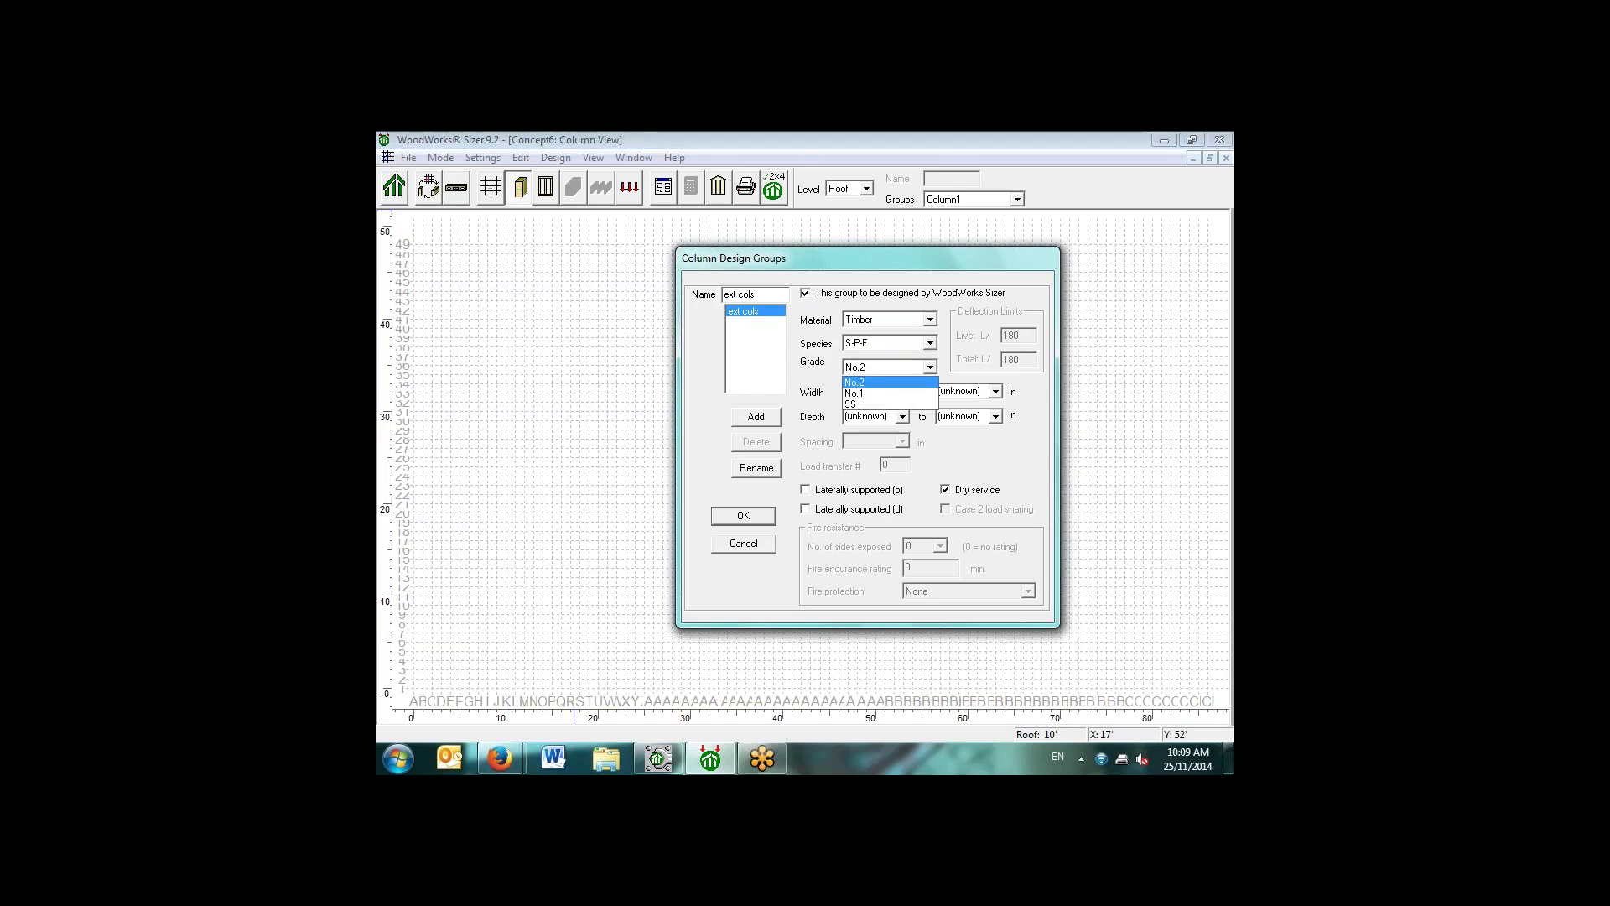
key(Return)
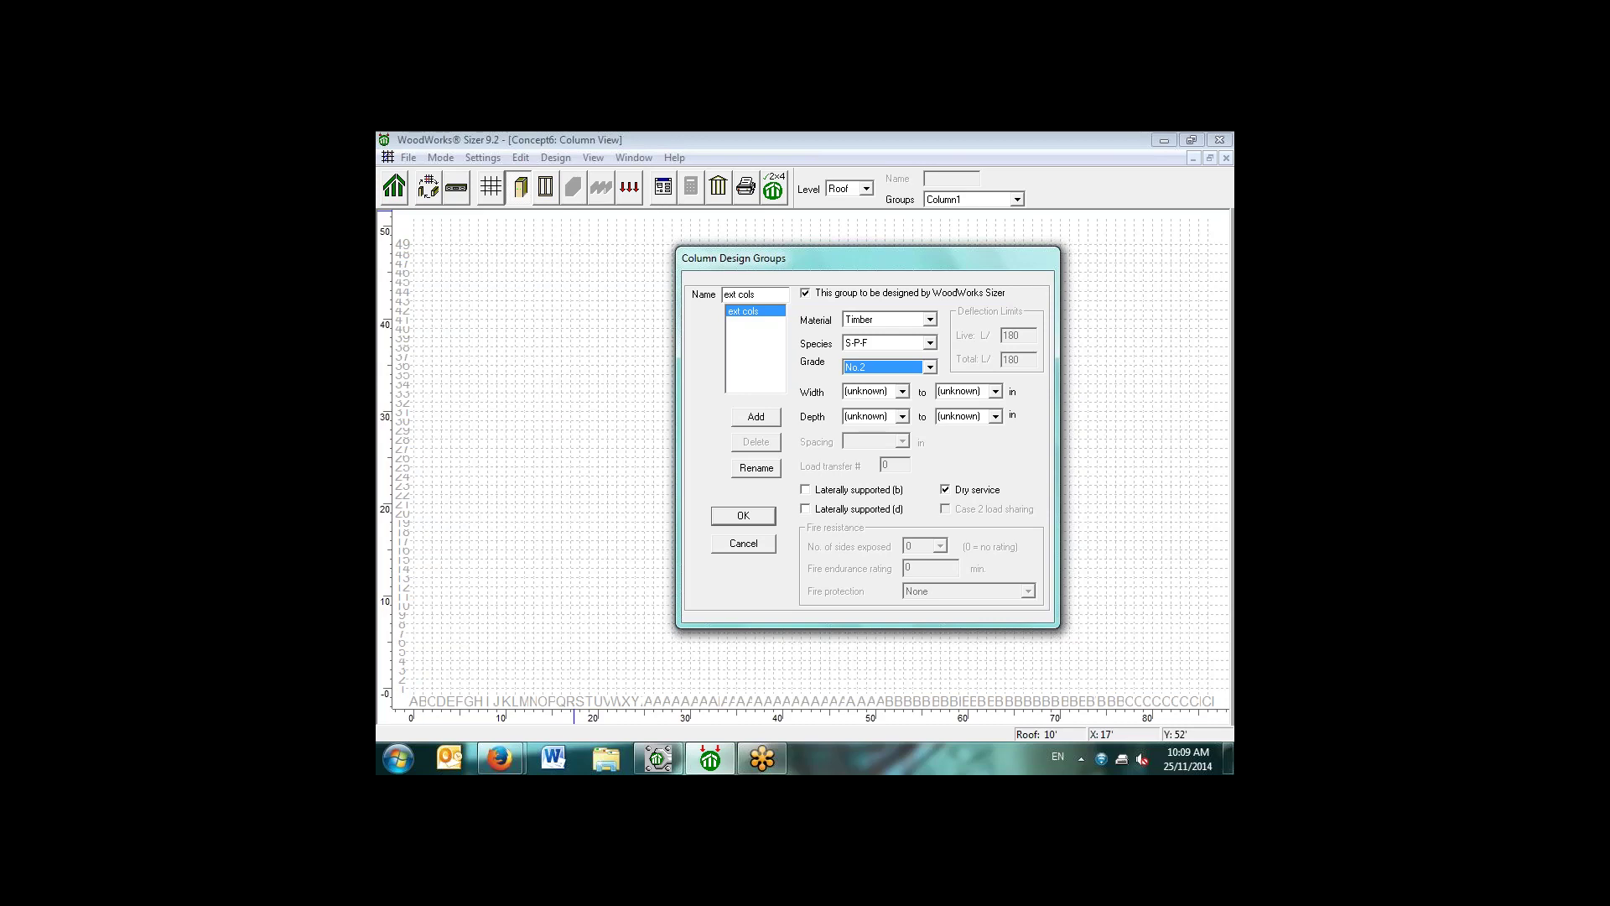
click(945, 490)
click(742, 515)
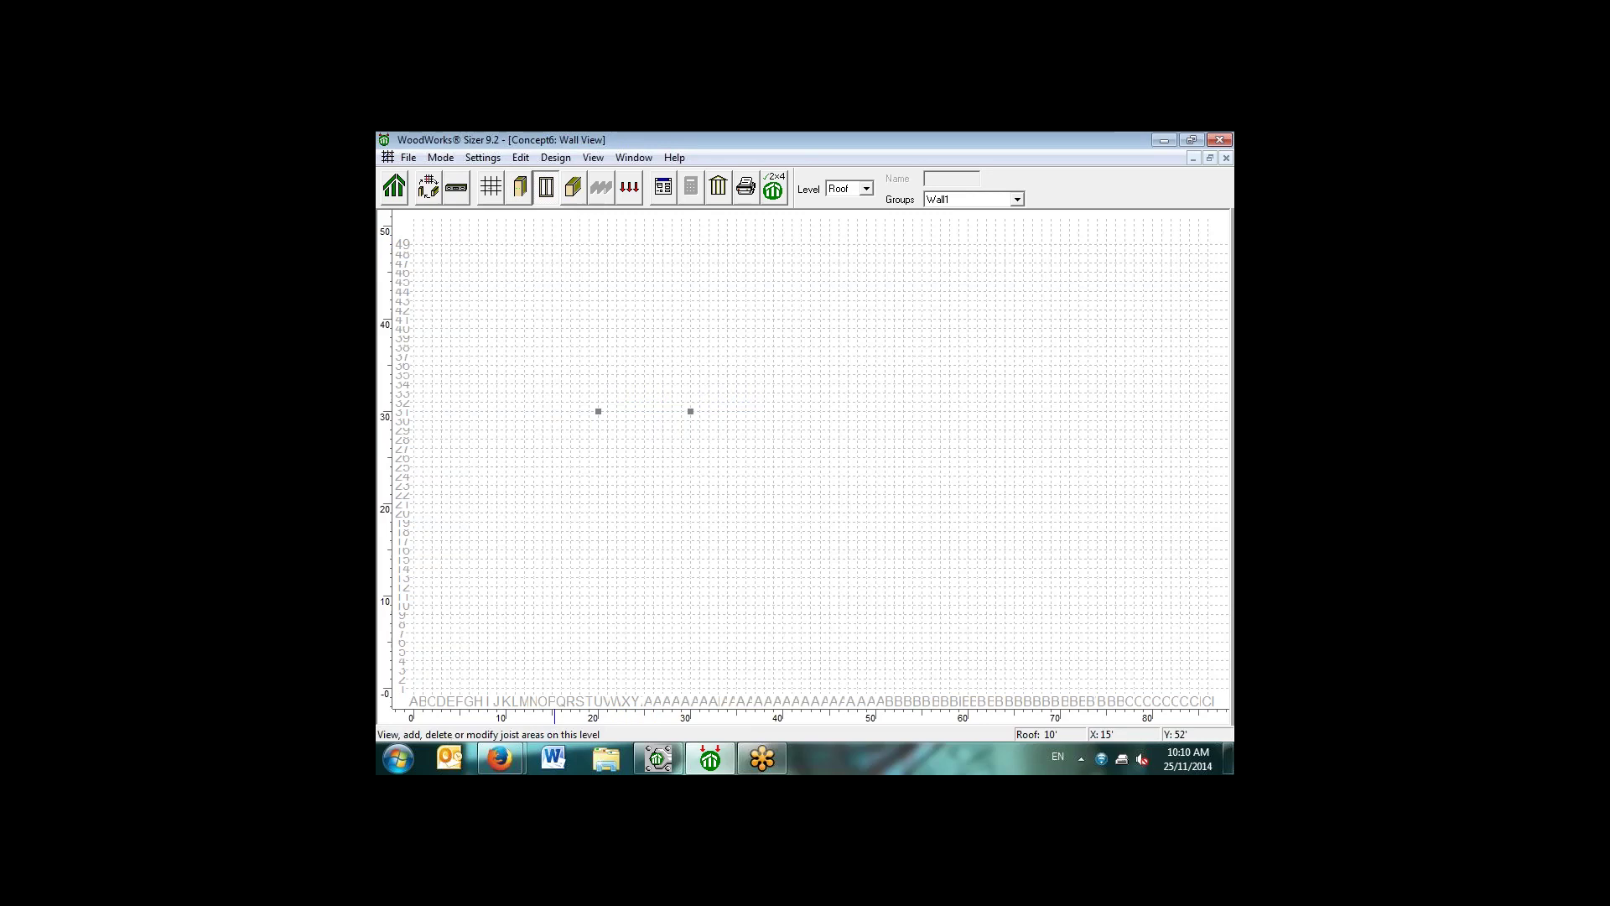
Step: Open the wall design groups, keep Lumber as the material, and set the grade to No.3/Stud
click(663, 186)
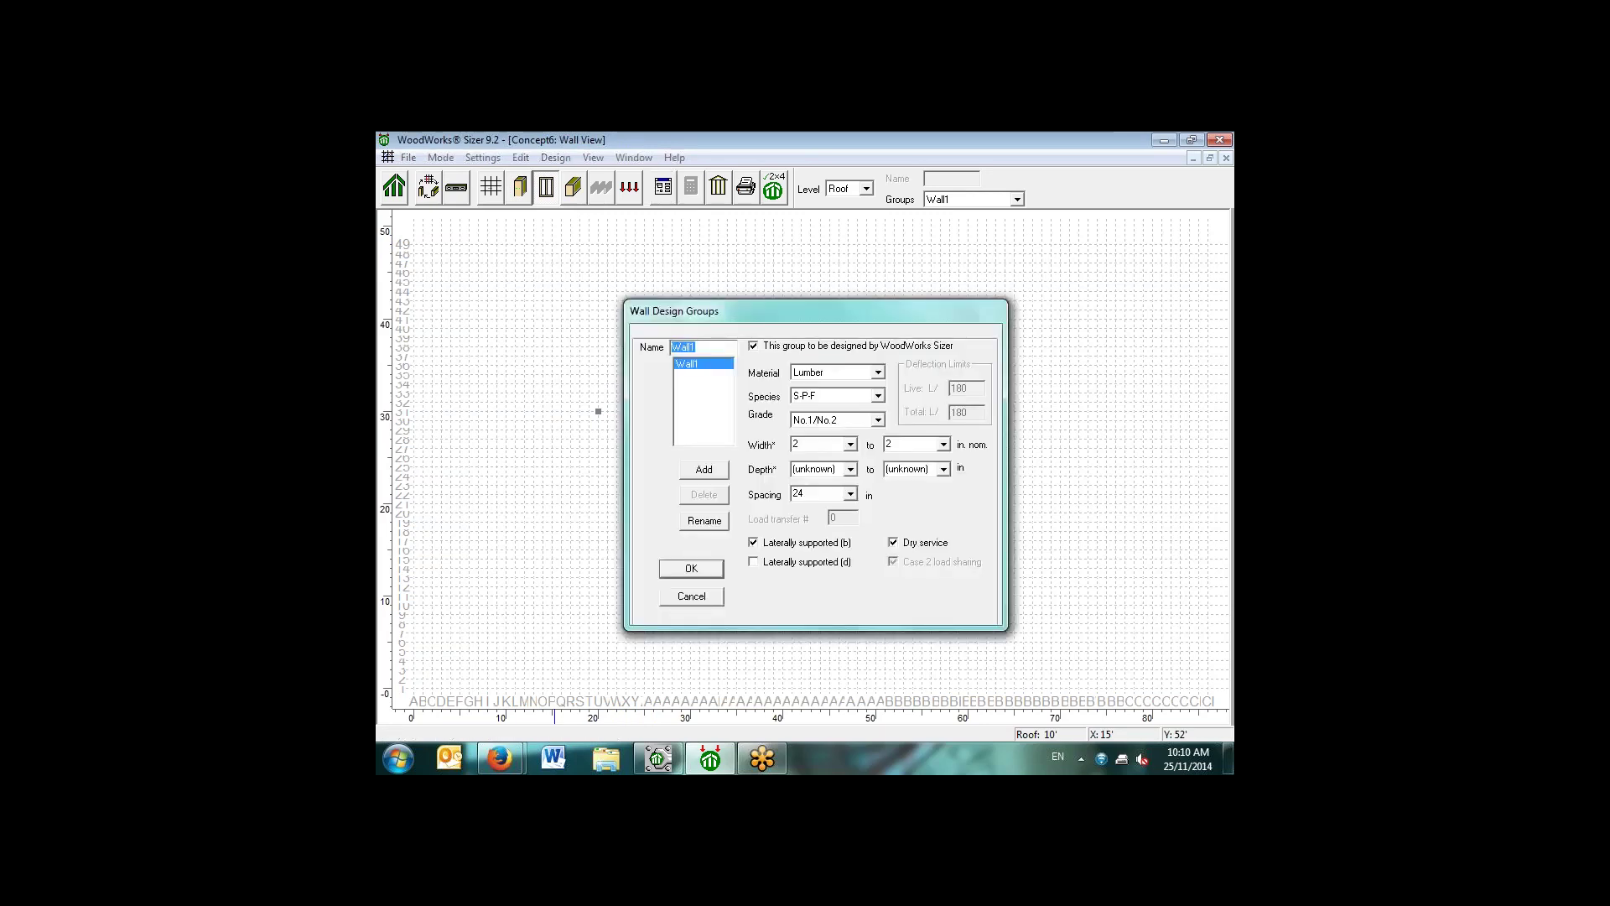
mouse_move(839, 315)
mouse_down()
mouse_move(973, 298)
mouse_move(921, 265)
mouse_up()
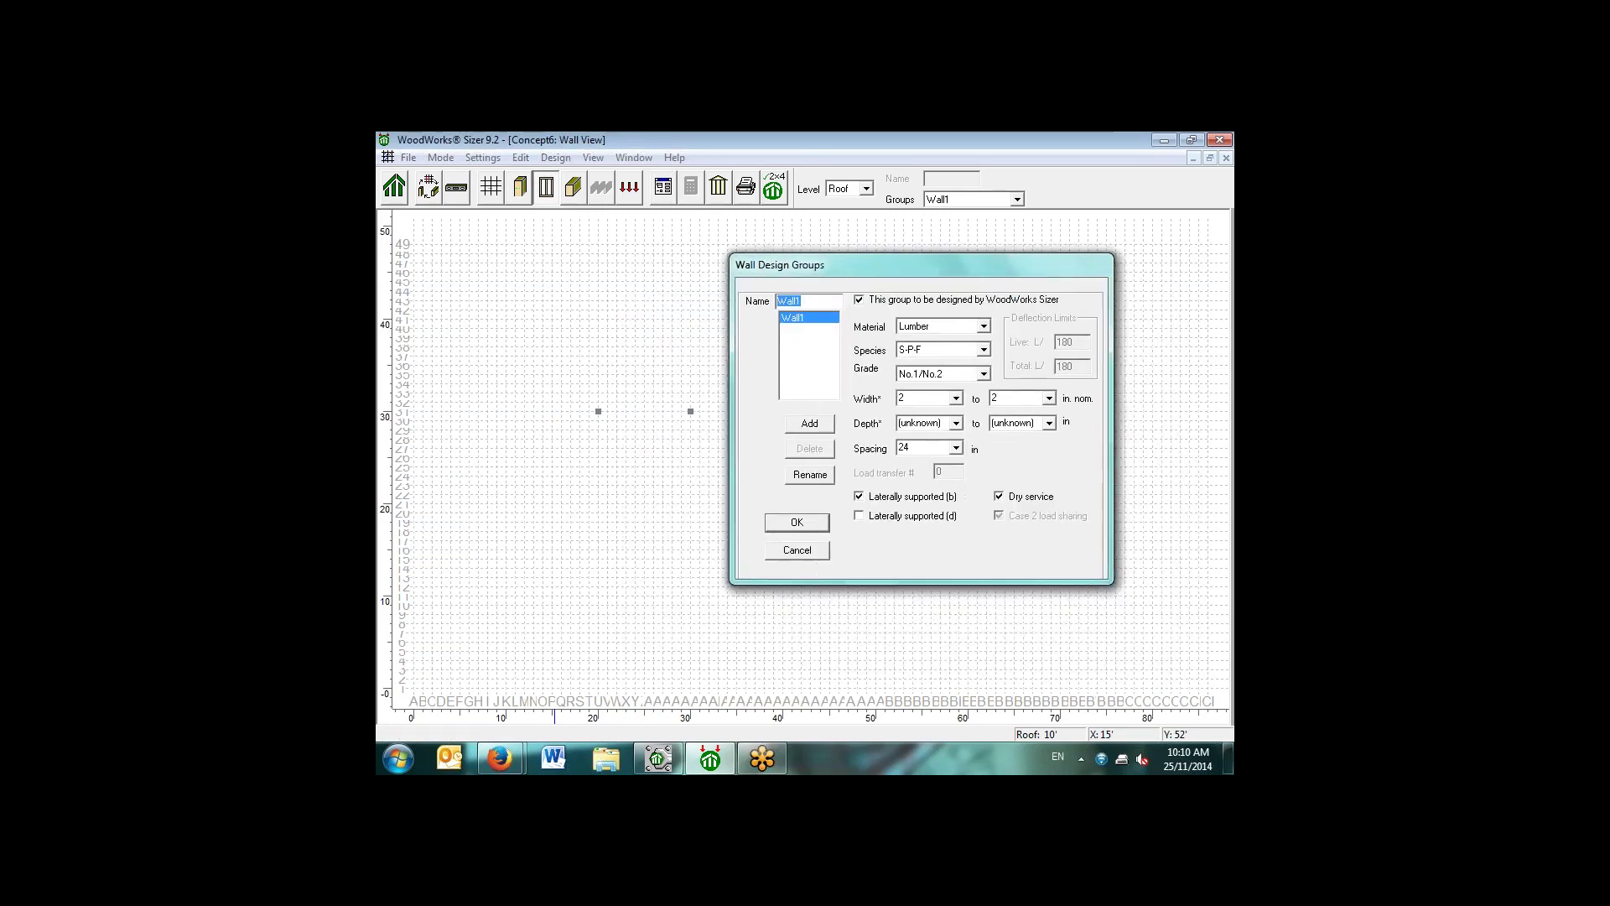
click(984, 326)
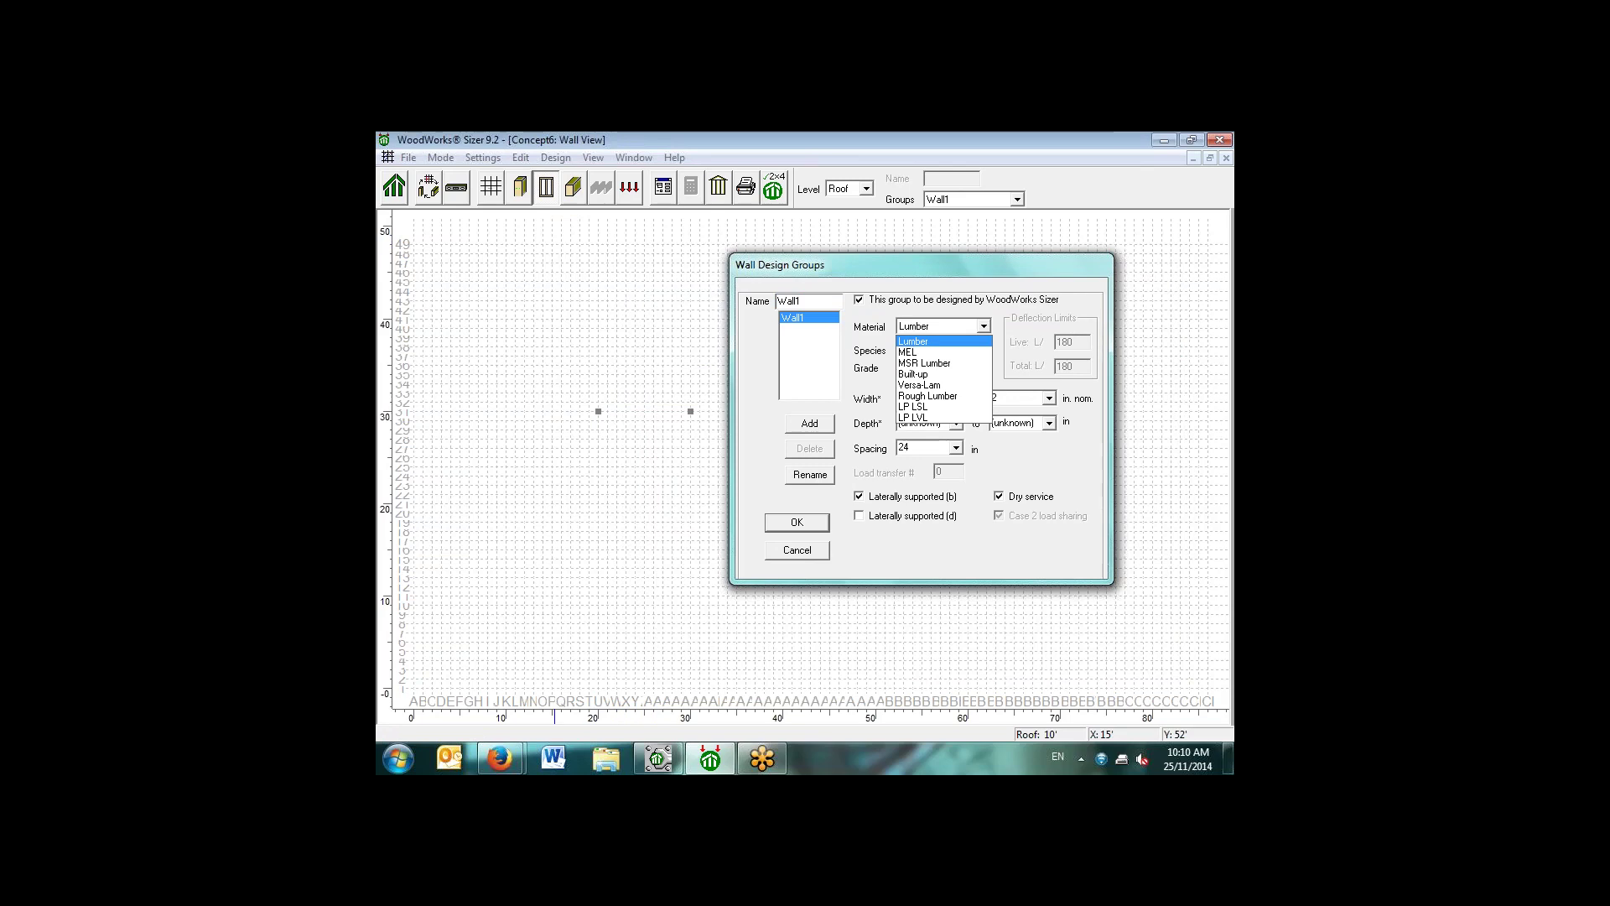
key(Escape)
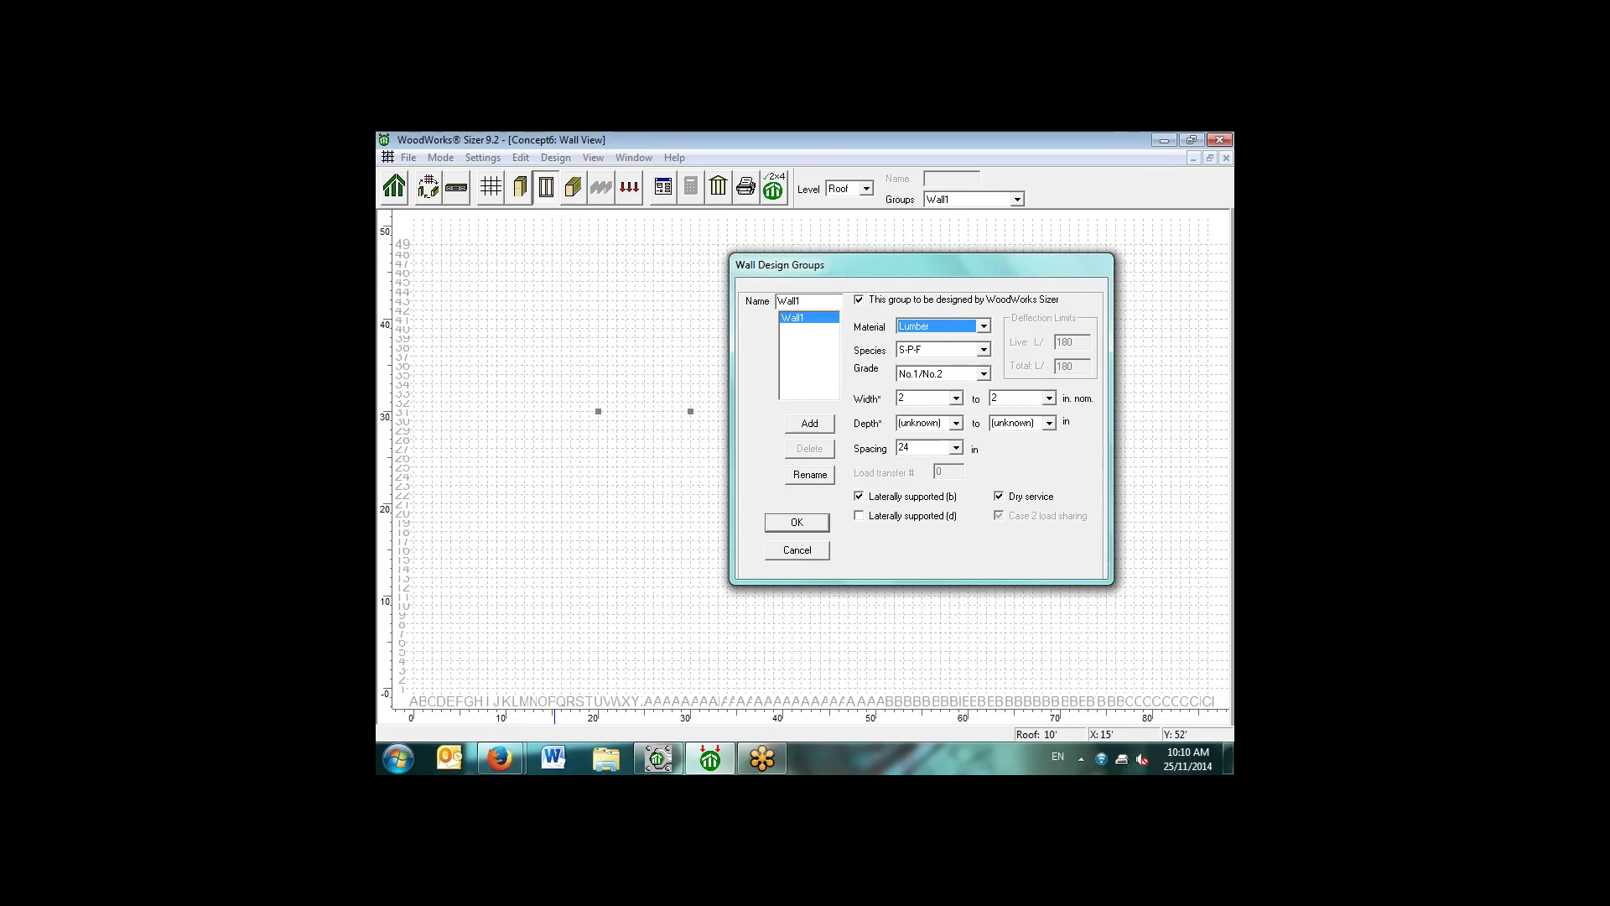
click(983, 374)
click(937, 410)
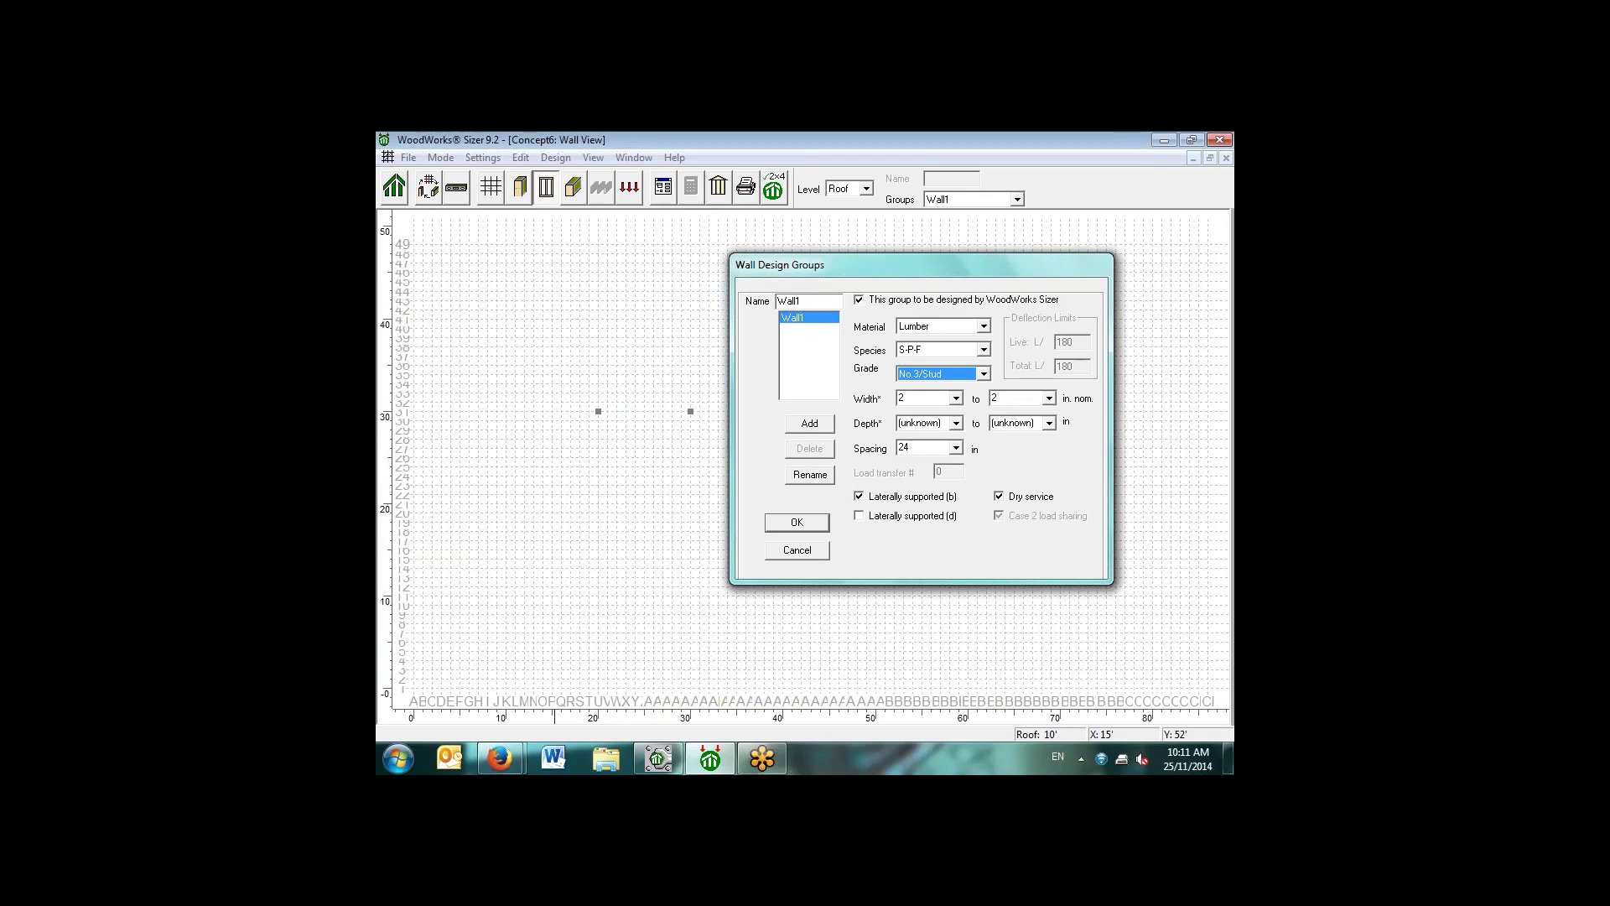
Step: Choose a different stud spacing for the wall group, turn off dry service, and accept the settings
click(956, 448)
click(928, 484)
click(999, 496)
click(797, 523)
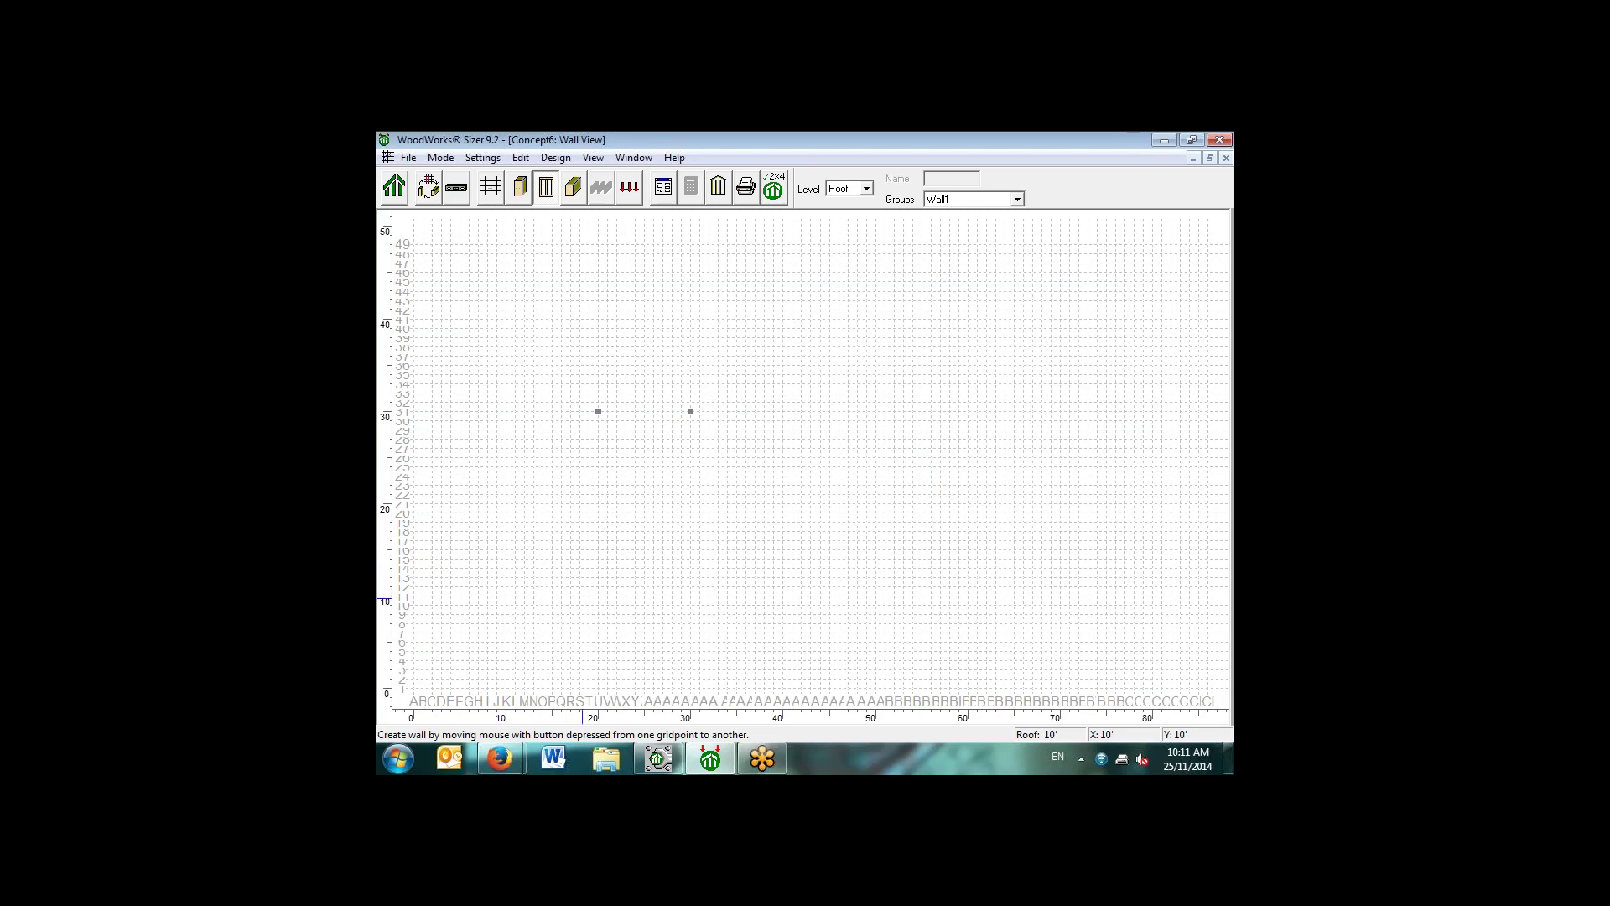
Step: Draw a wall about 30 ft long from X 10', Y 10' to X 40', Y 10' on the roof level
drag(506, 595, 781, 595)
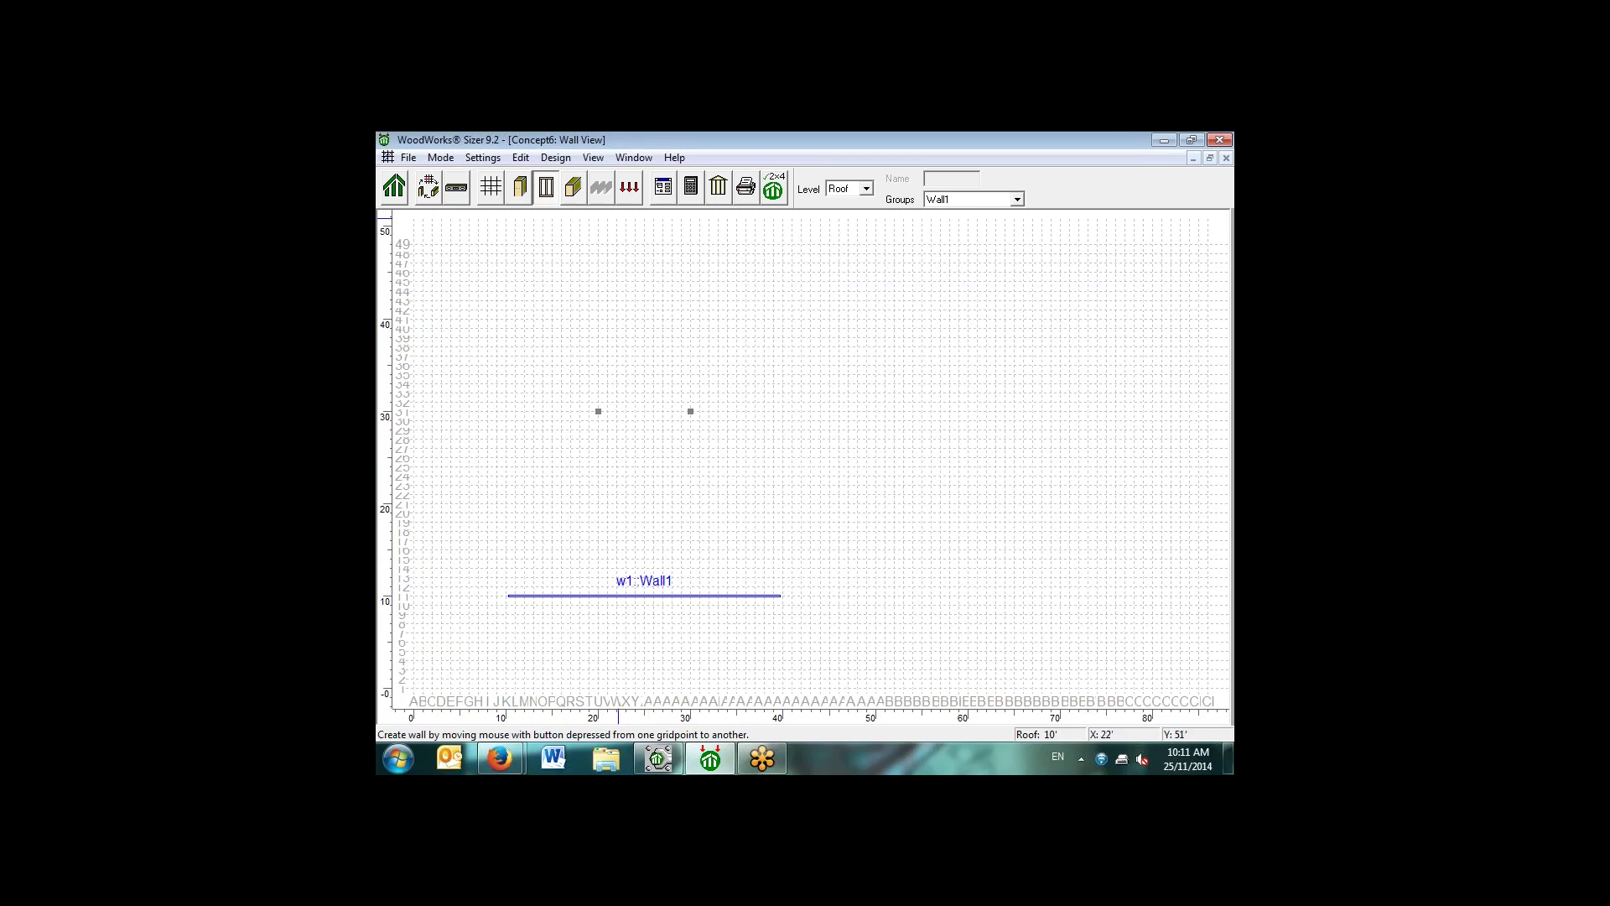
Step: Switch to the grid view and select a gridpoint near X 26', Y 34' to inspect its elevation setting
click(491, 187)
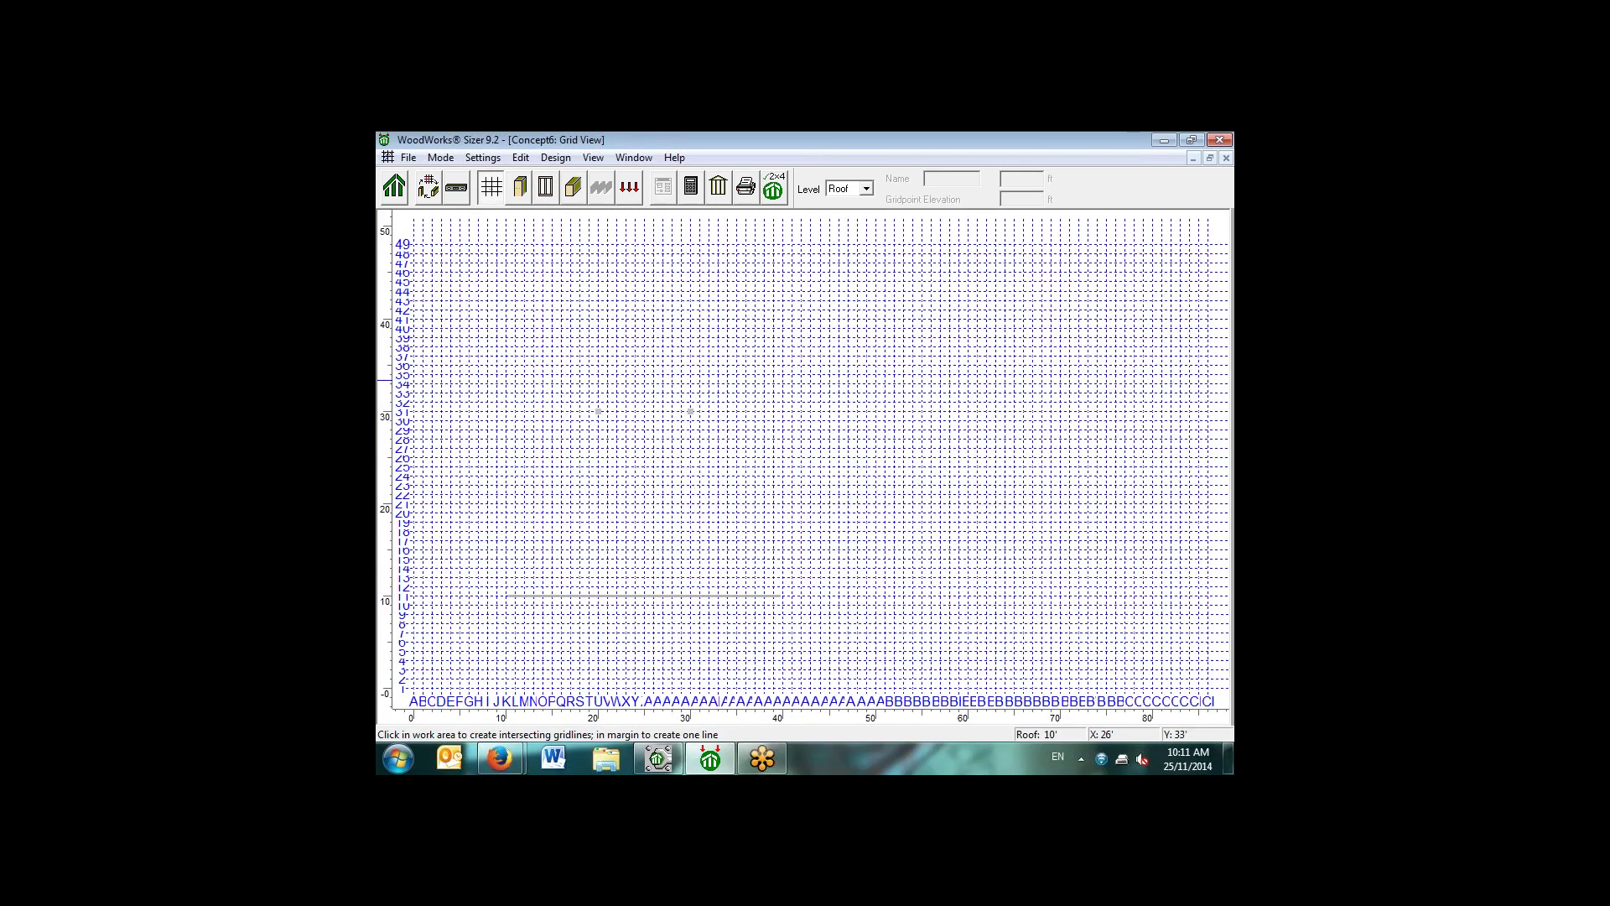
click(653, 380)
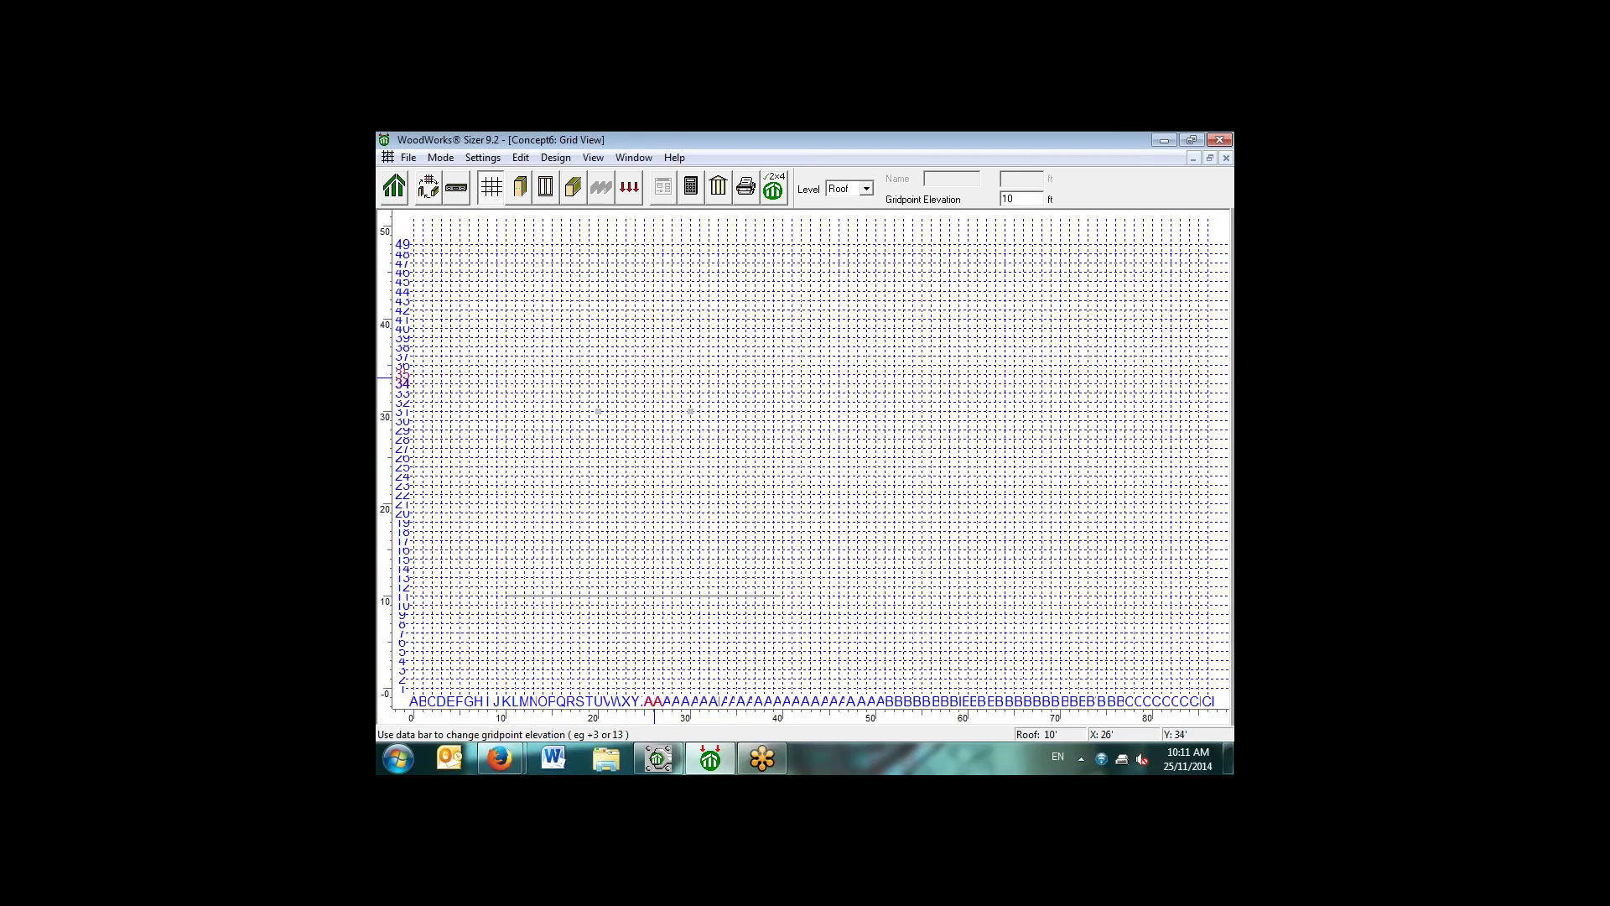
click(654, 378)
click(663, 379)
right_click(654, 461)
click(634, 459)
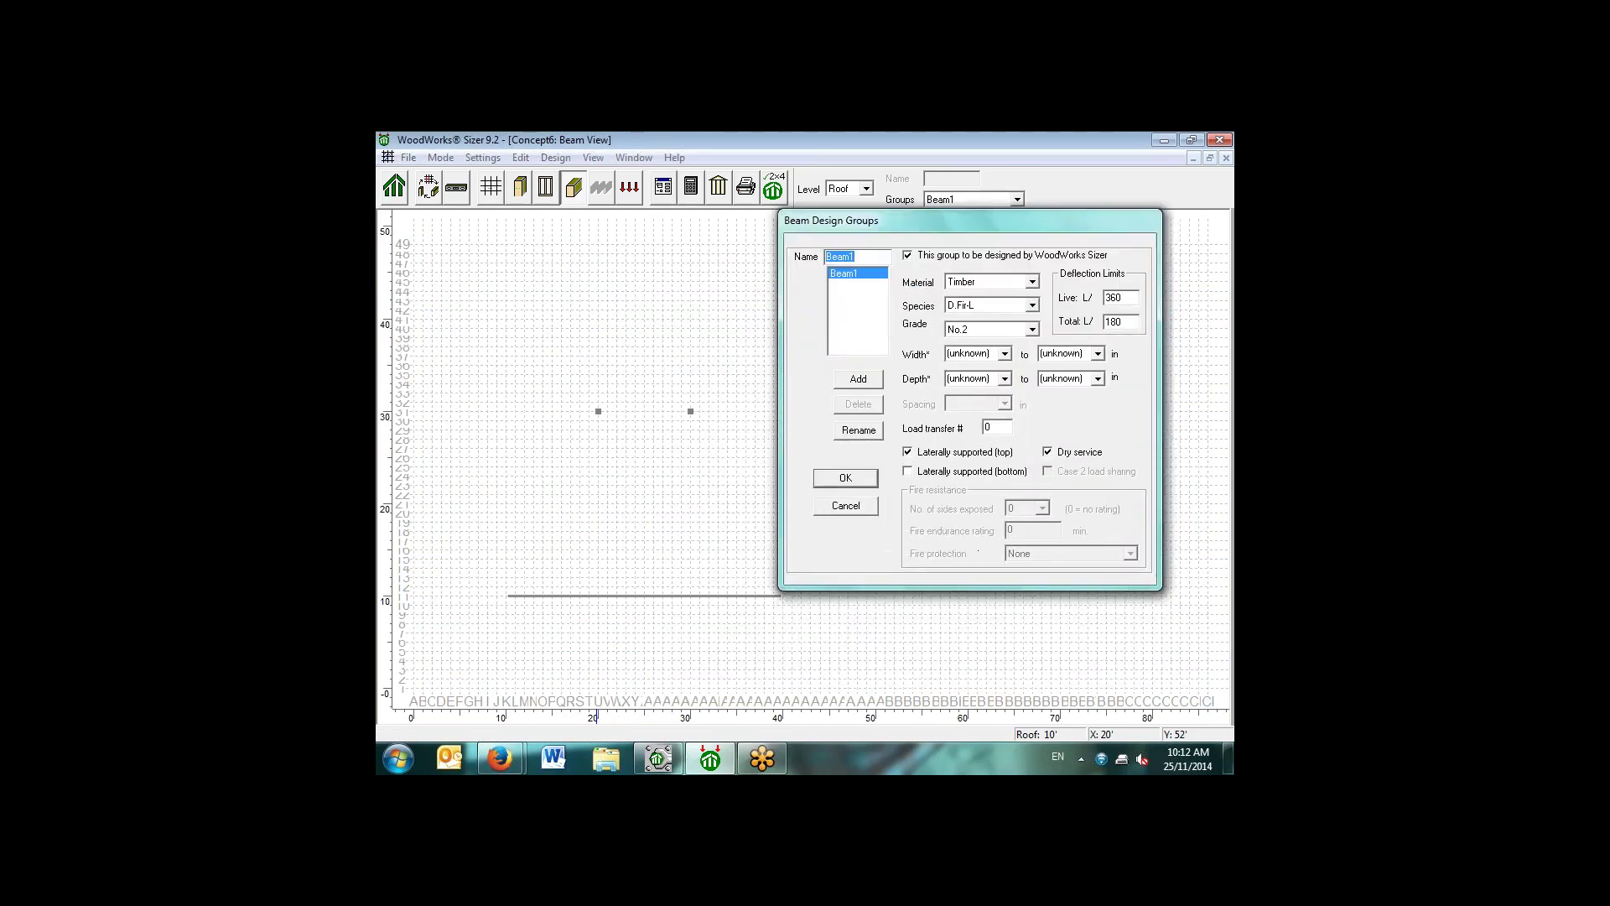
Step: Rename the beam design group as "glulam" and set its material to Glulam-EX
text(glulam)
click(858, 430)
click(1032, 282)
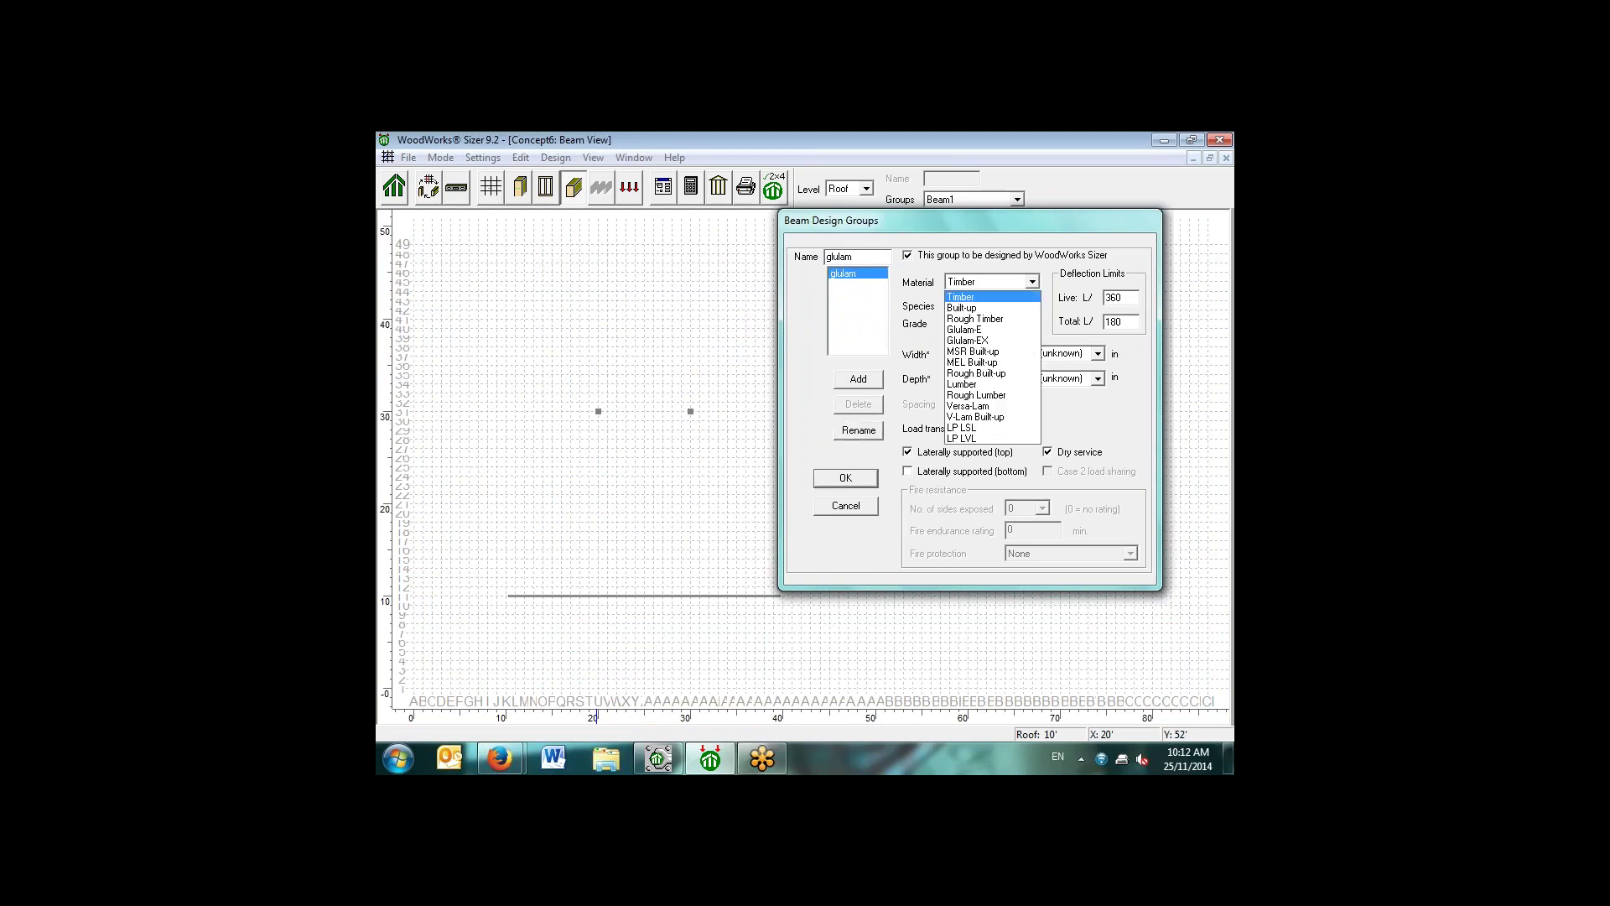
key(Down)
key(Down)
key(Down)
key(Down)
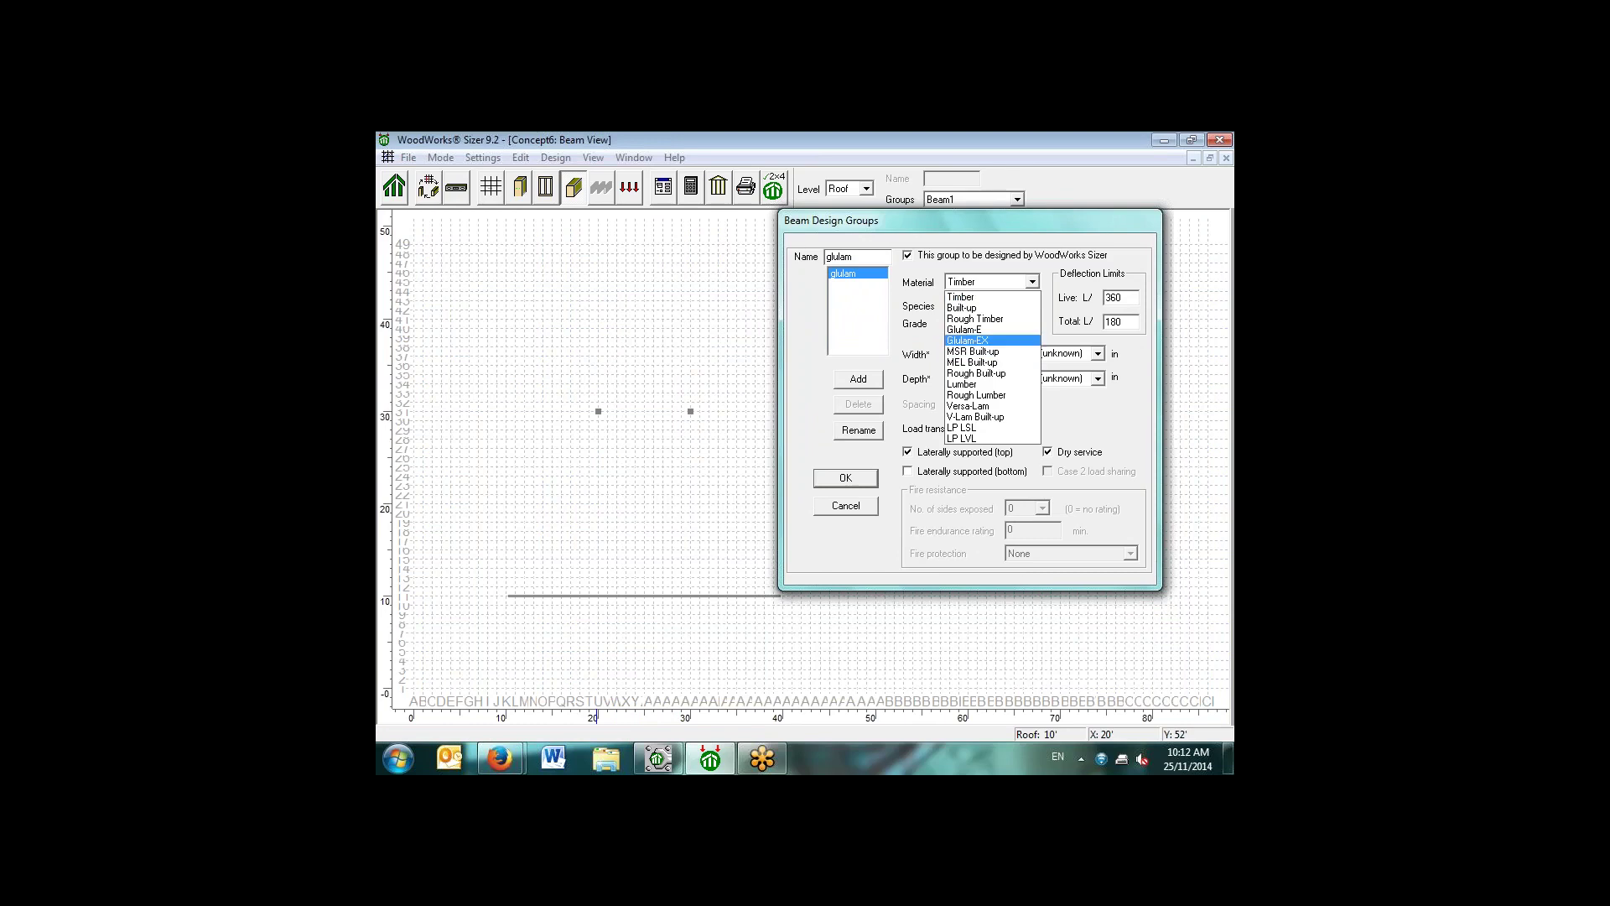
key(Return)
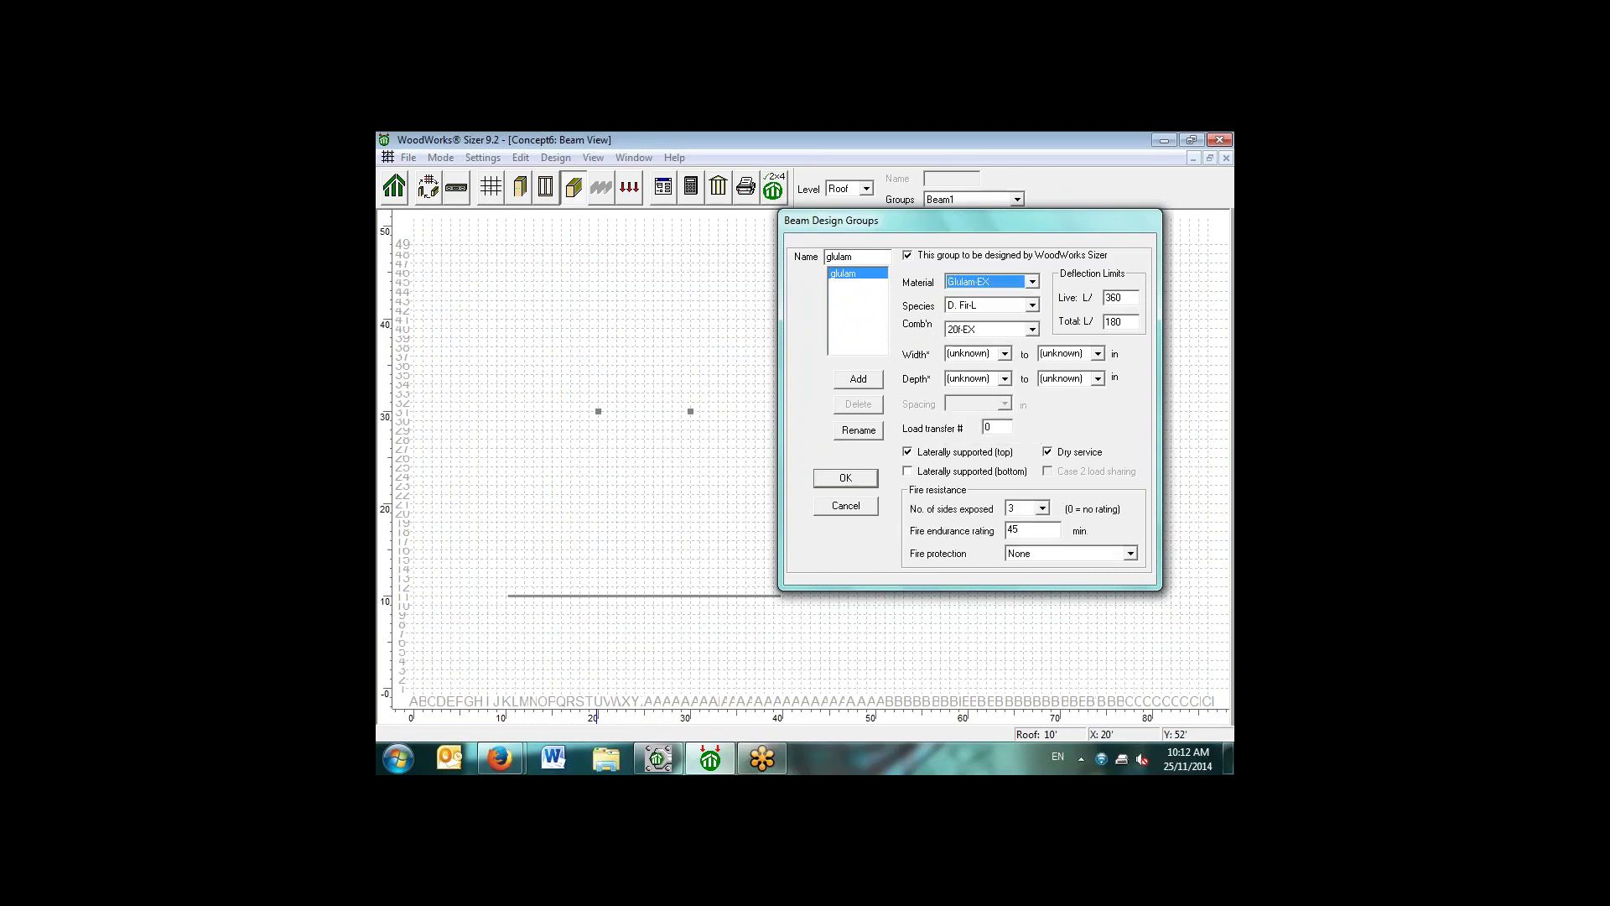
Step: Set the glulam beam group's species to Spruce-Pine, turn off dry service, and accept the group settings
click(1033, 305)
click(985, 331)
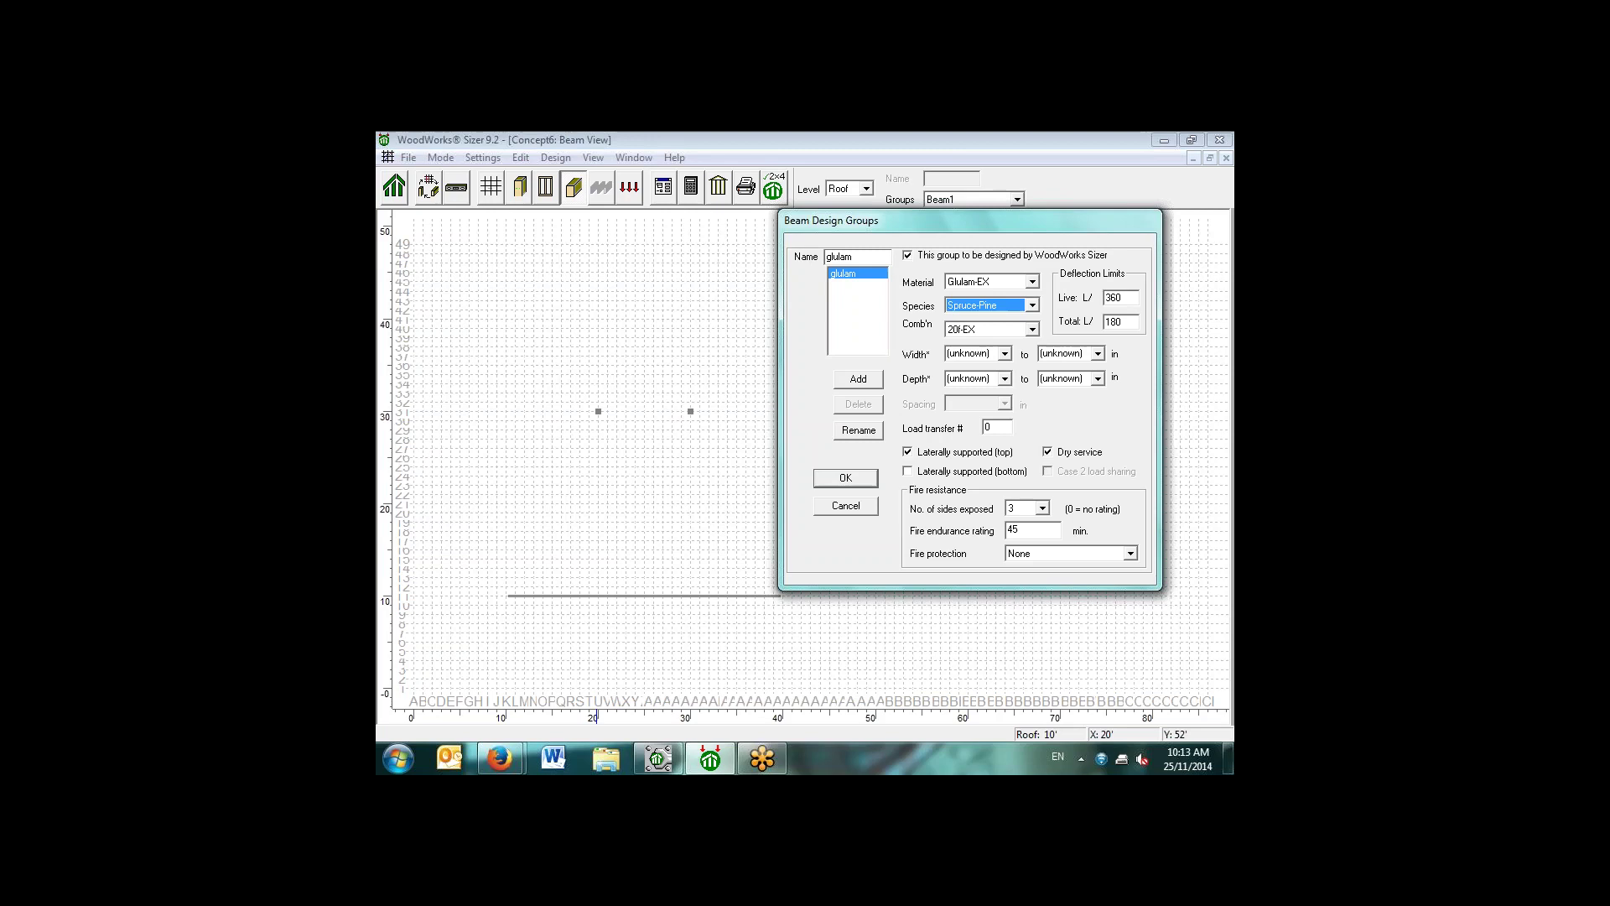
click(1048, 452)
click(845, 477)
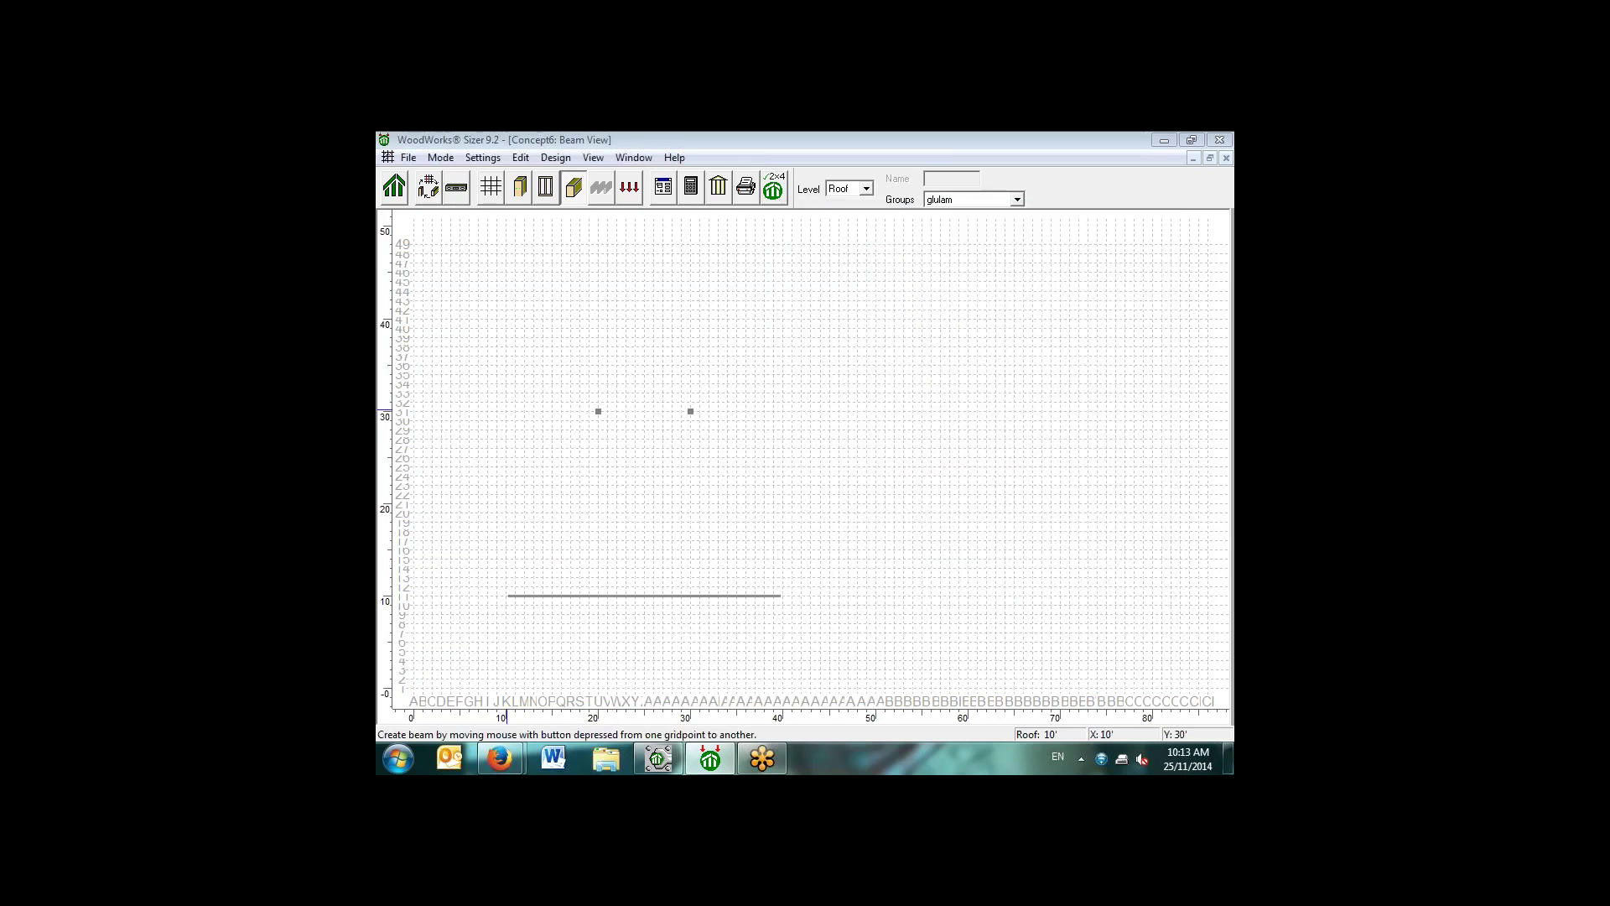
Step: Draw a glulam beam about 30 ft long through both columns, from X 10', Y 30' to X 40', Y 30'
drag(506, 410, 779, 411)
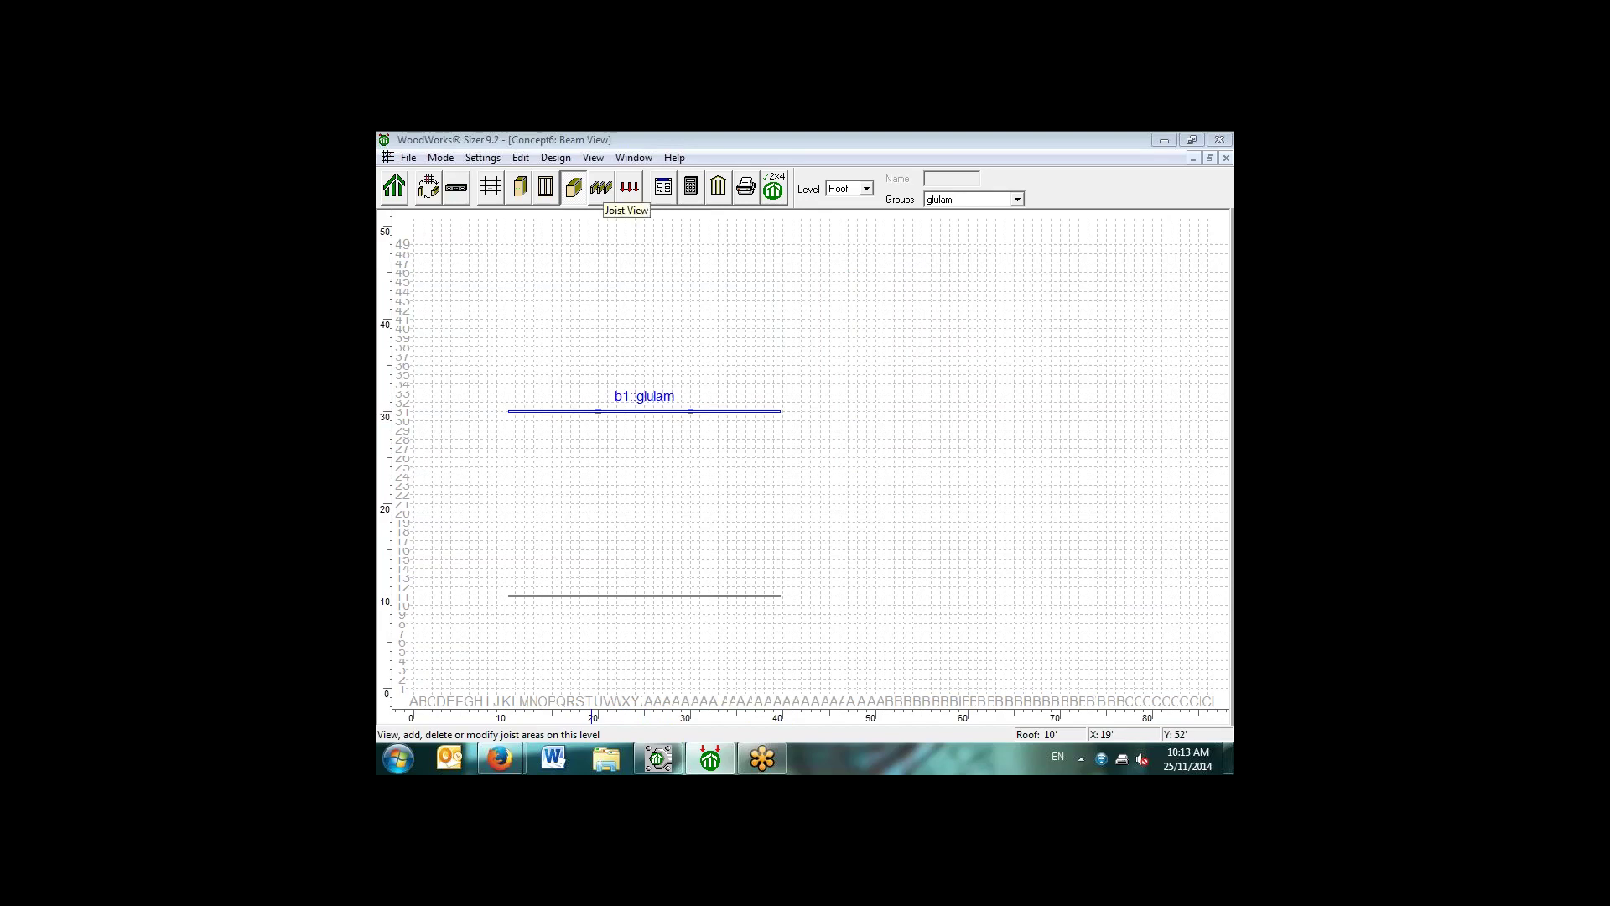
Step: Set the roof joist design group's material to Versa-Lam, turn off dry service, and accept the group settings
click(601, 186)
click(662, 186)
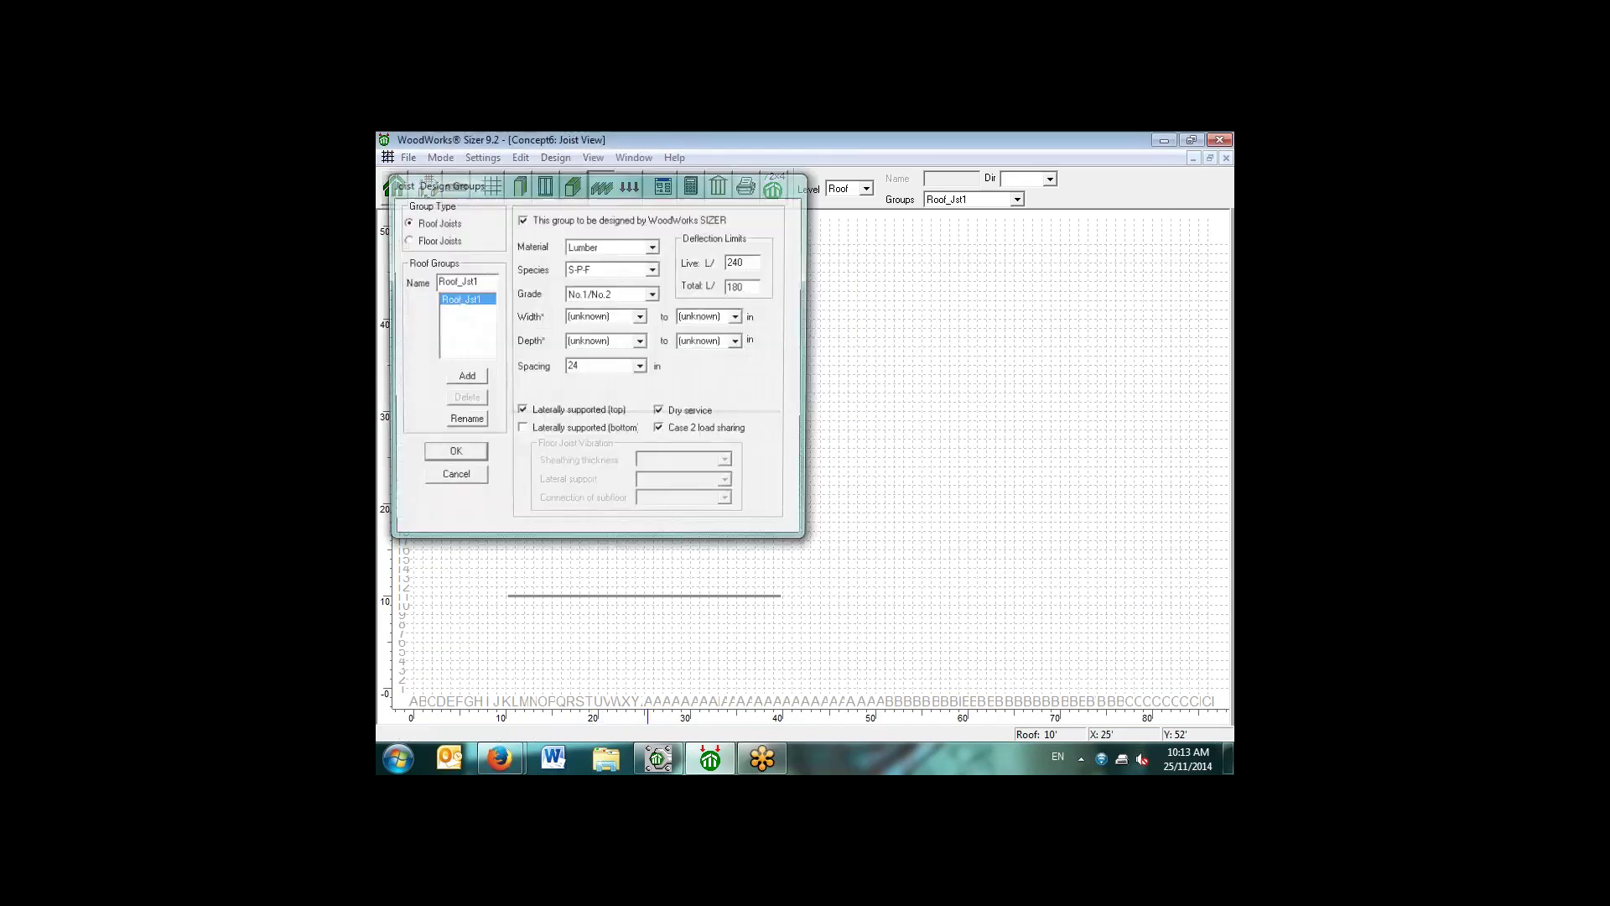
drag(658, 185, 1038, 237)
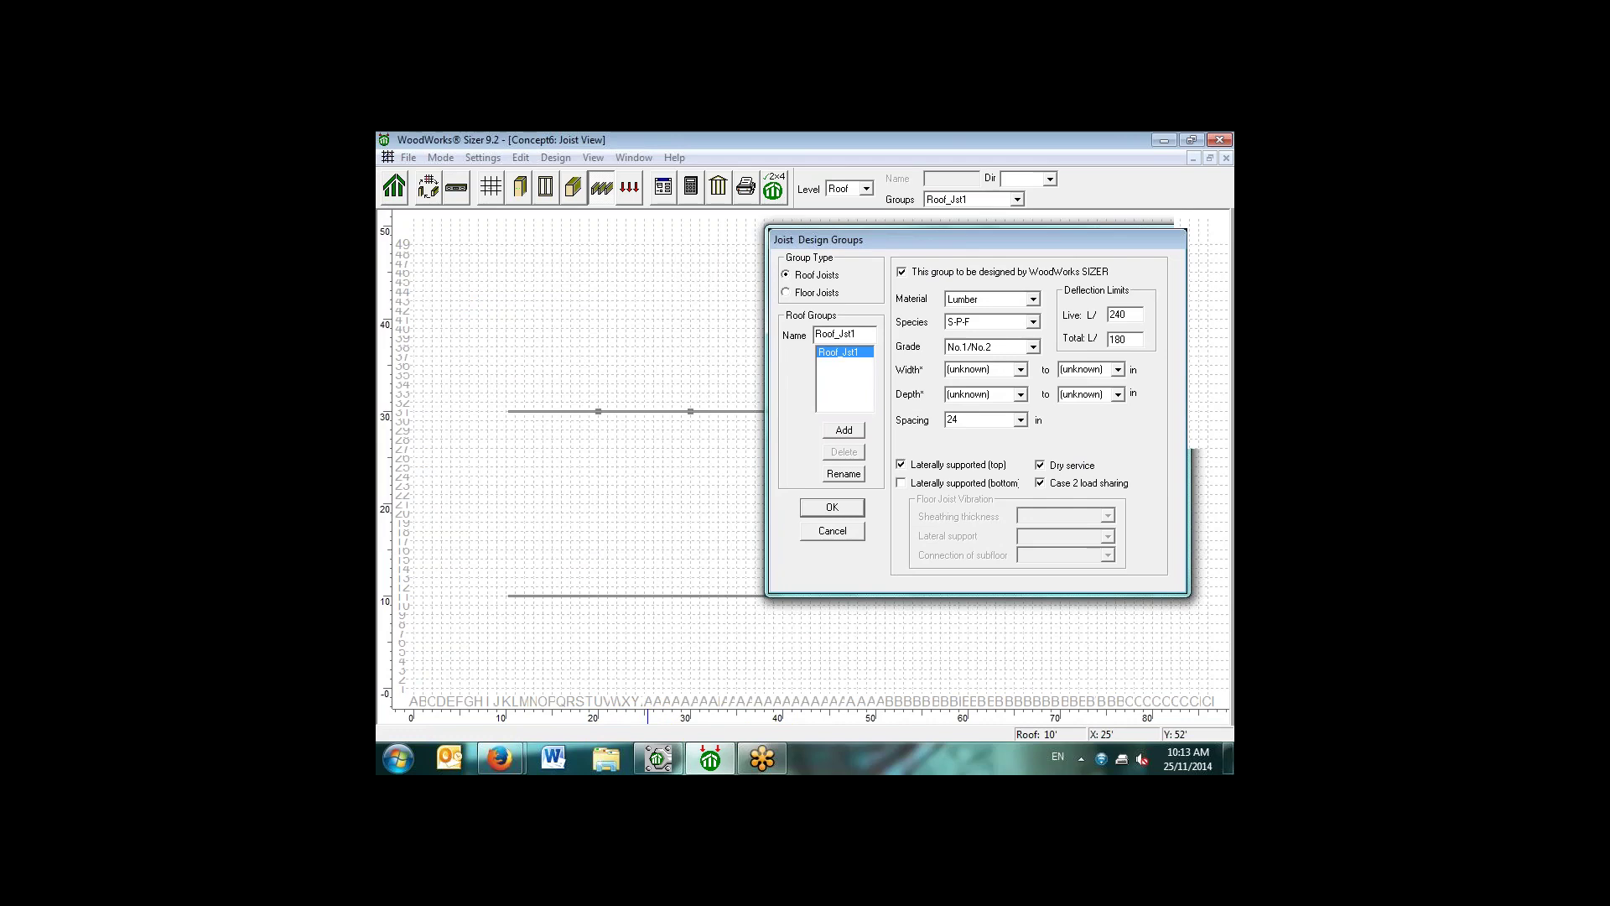
click(1033, 299)
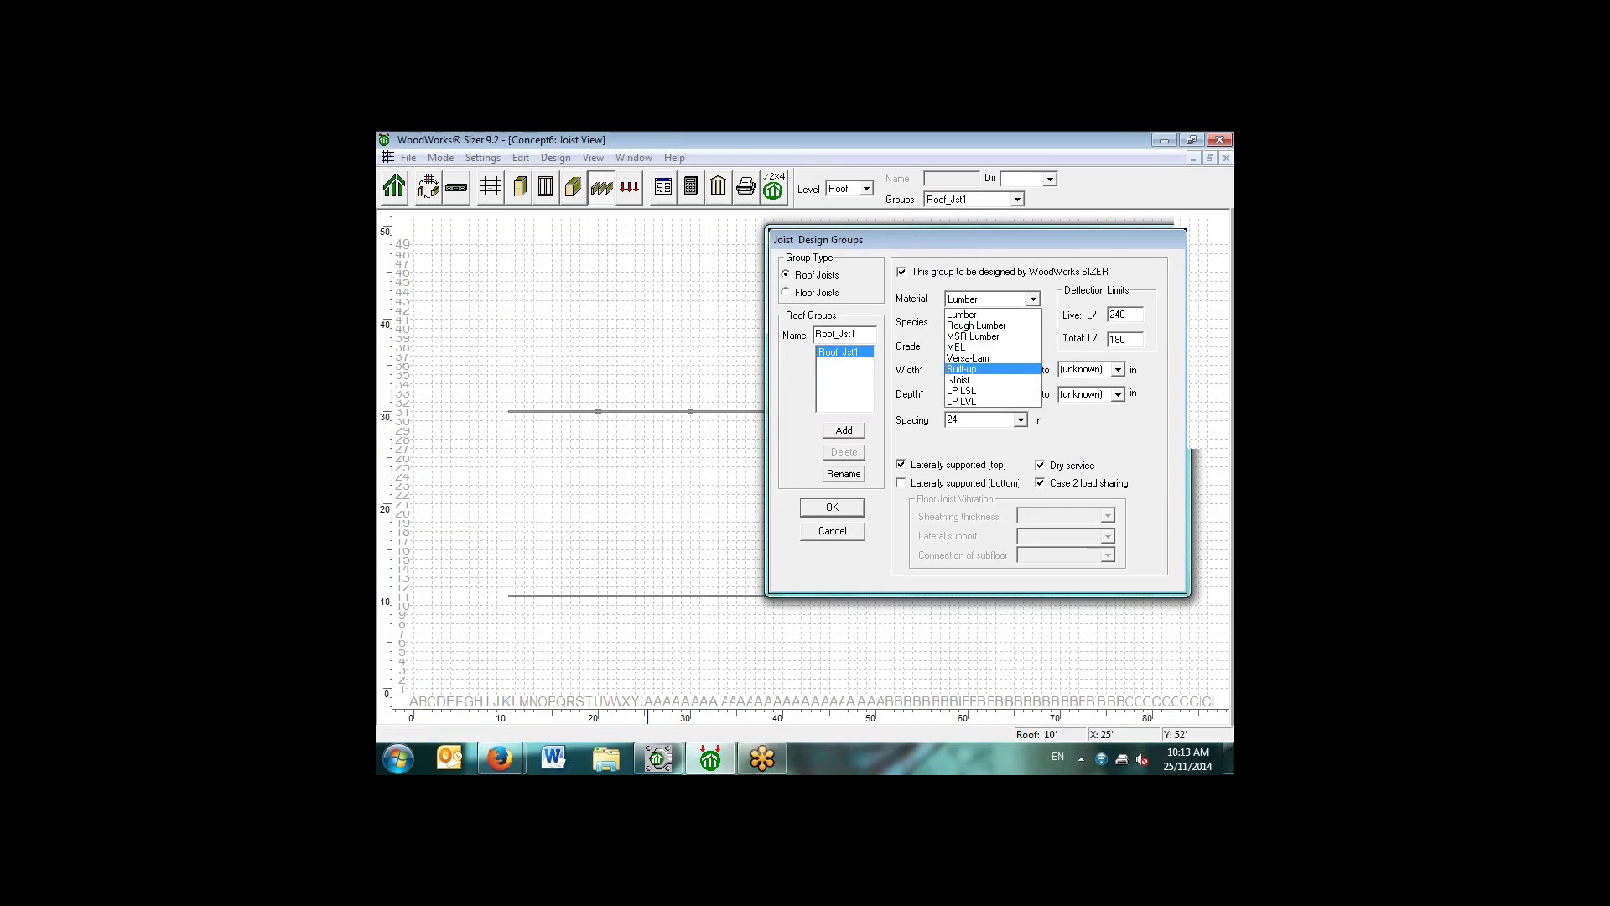
click(969, 358)
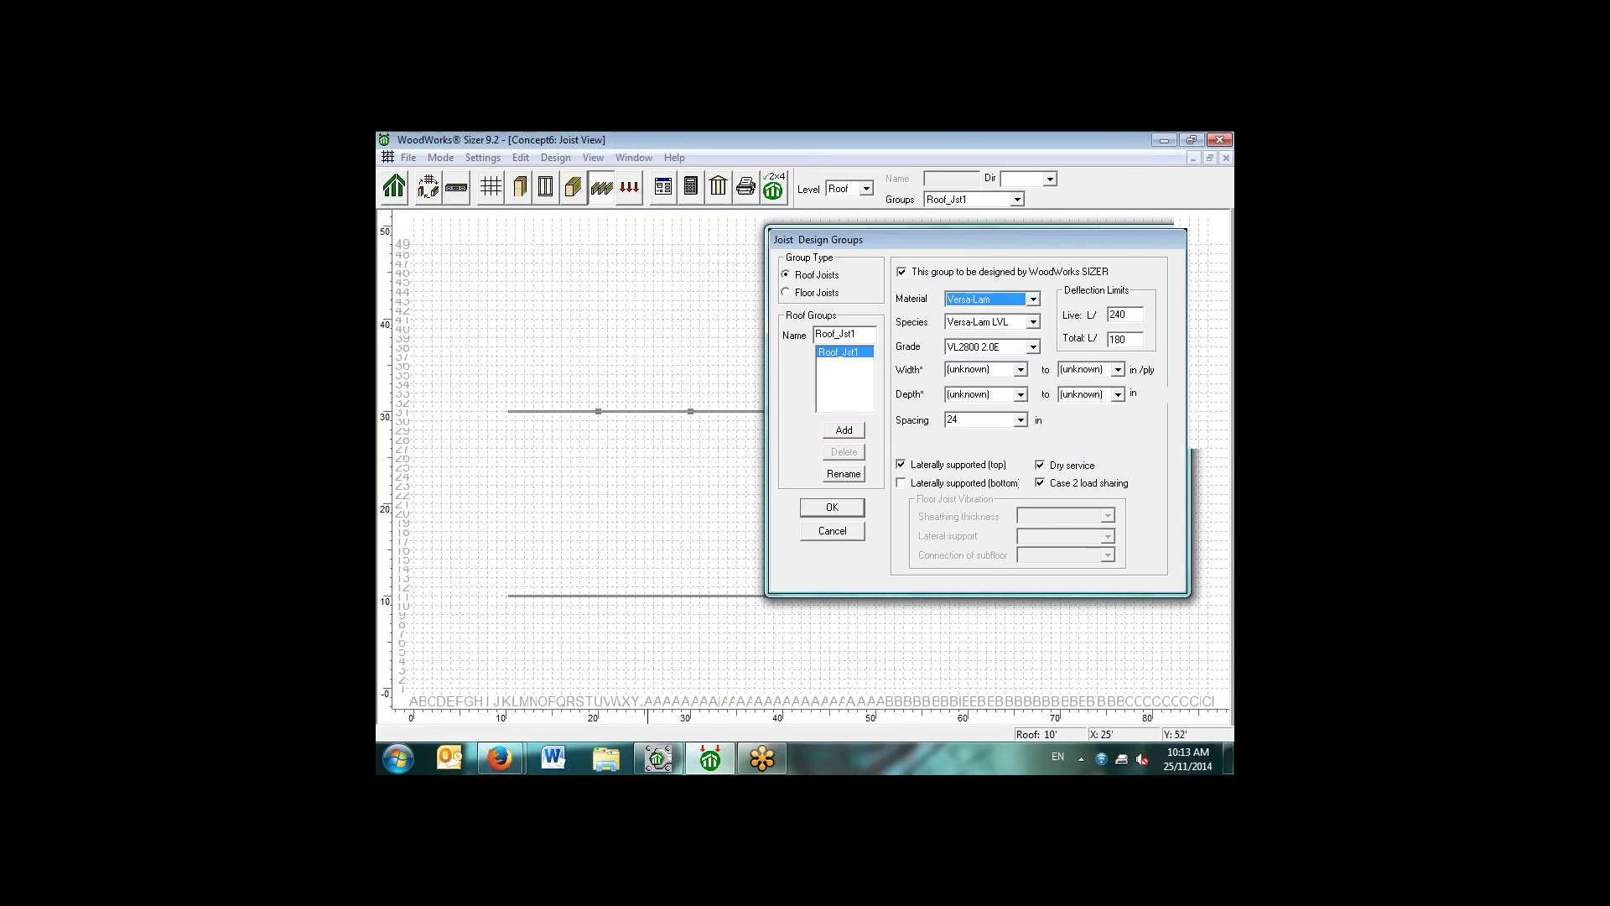
click(1040, 465)
key(Return)
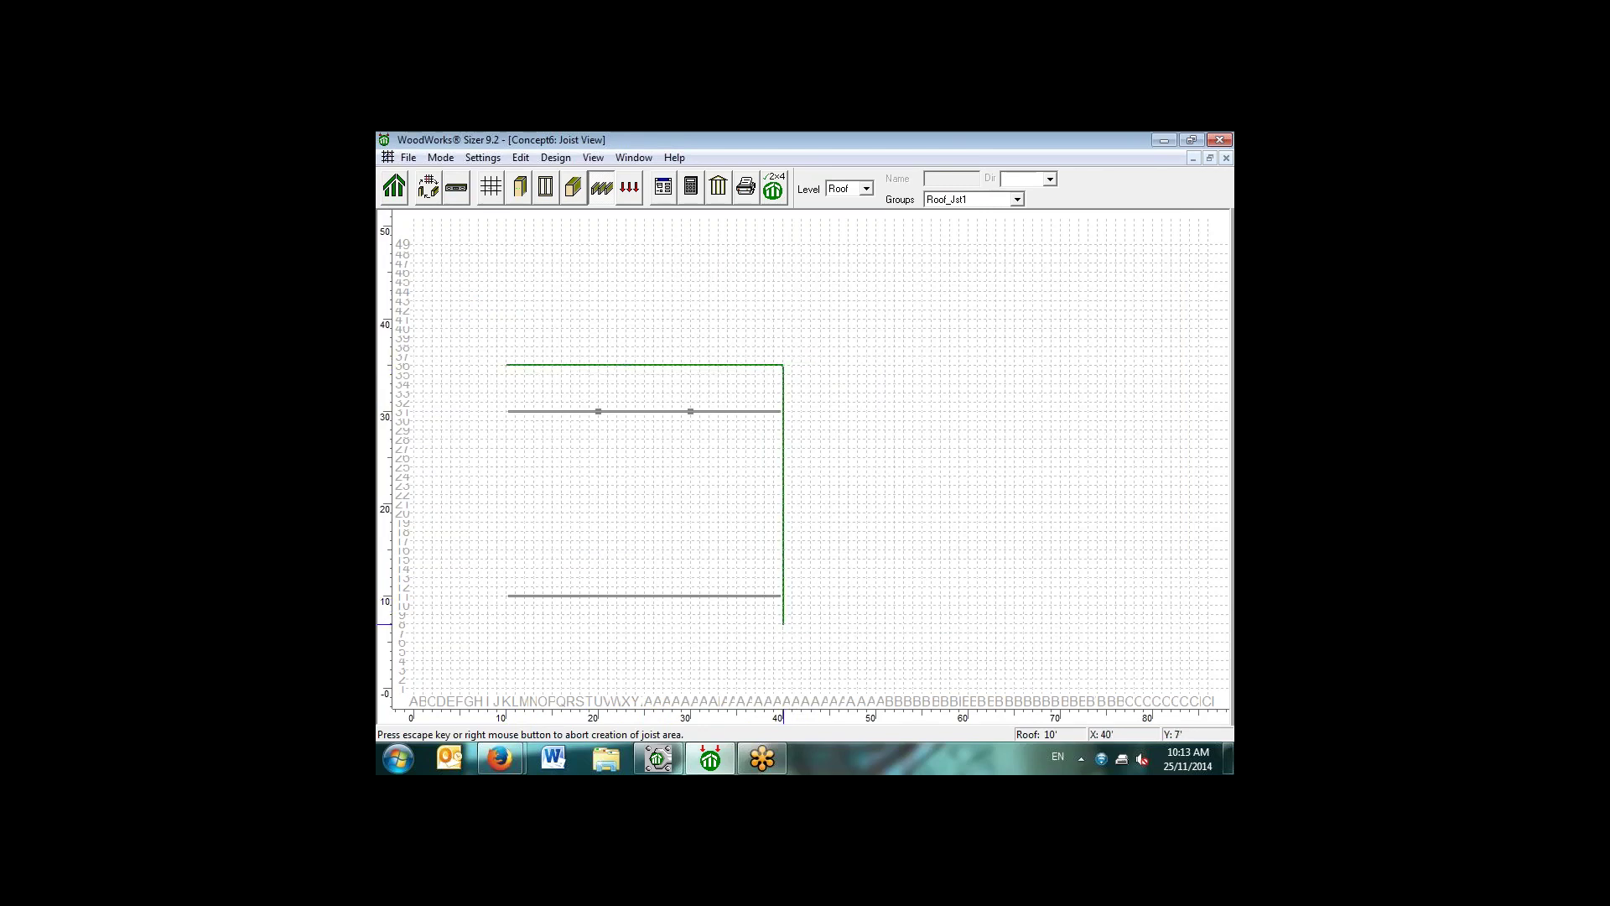
Step: Draw a rectangular roof joist area from X 10', Y 35' to X 40', Y 7', covering the beam and the wall
click(782, 622)
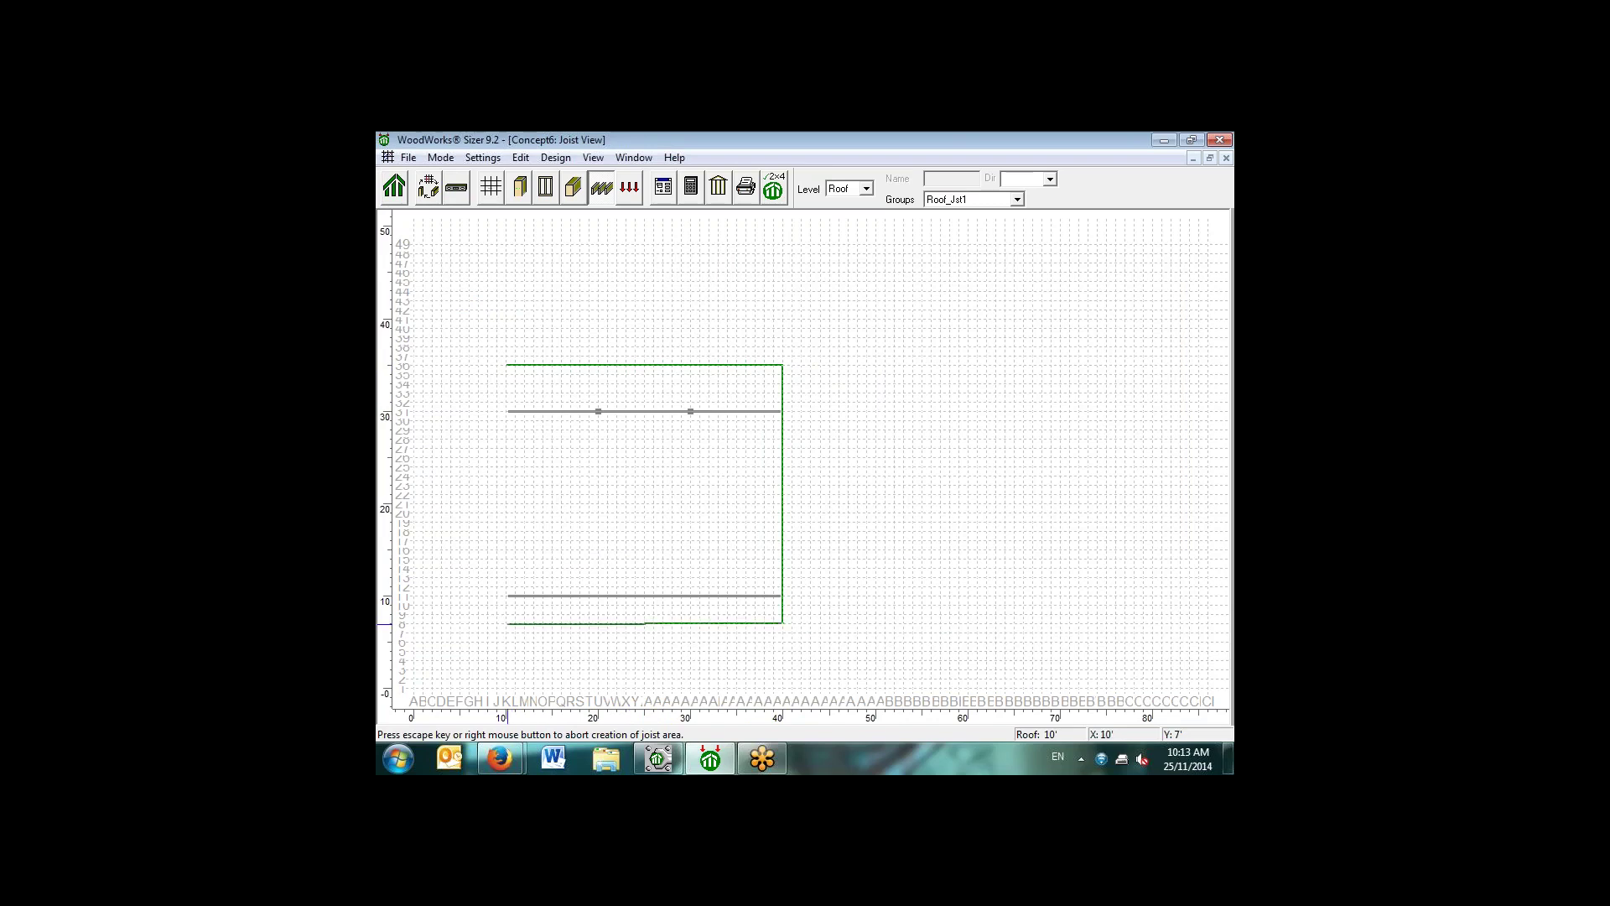
click(505, 622)
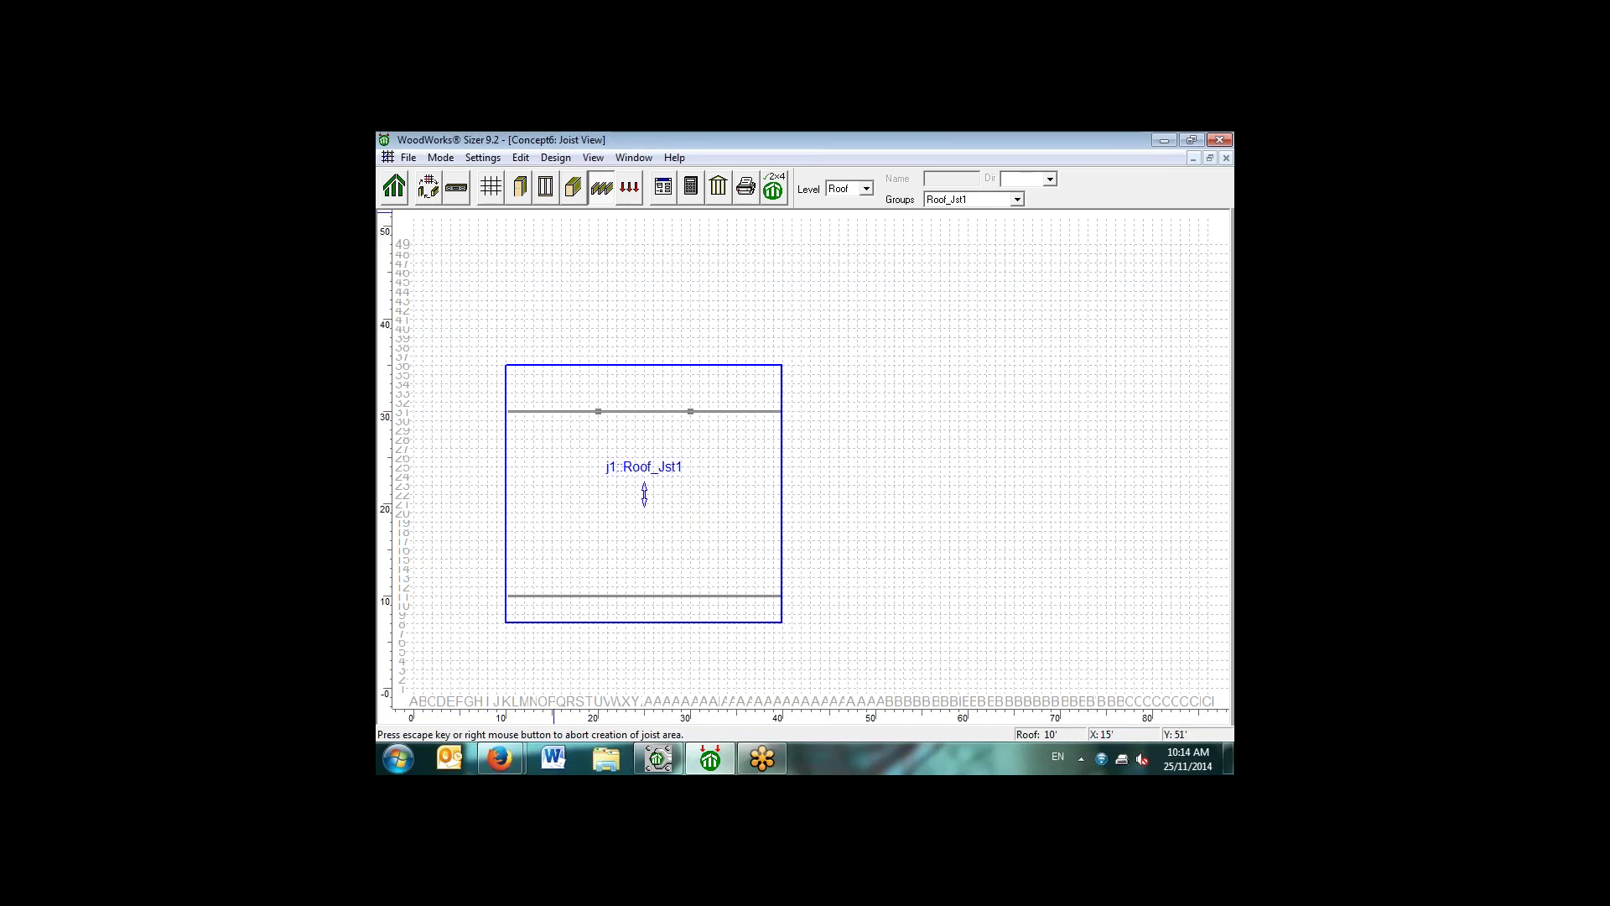
Step: Select north-south gridline R at 17' in the grid view and view the structure in elevation along it
click(491, 187)
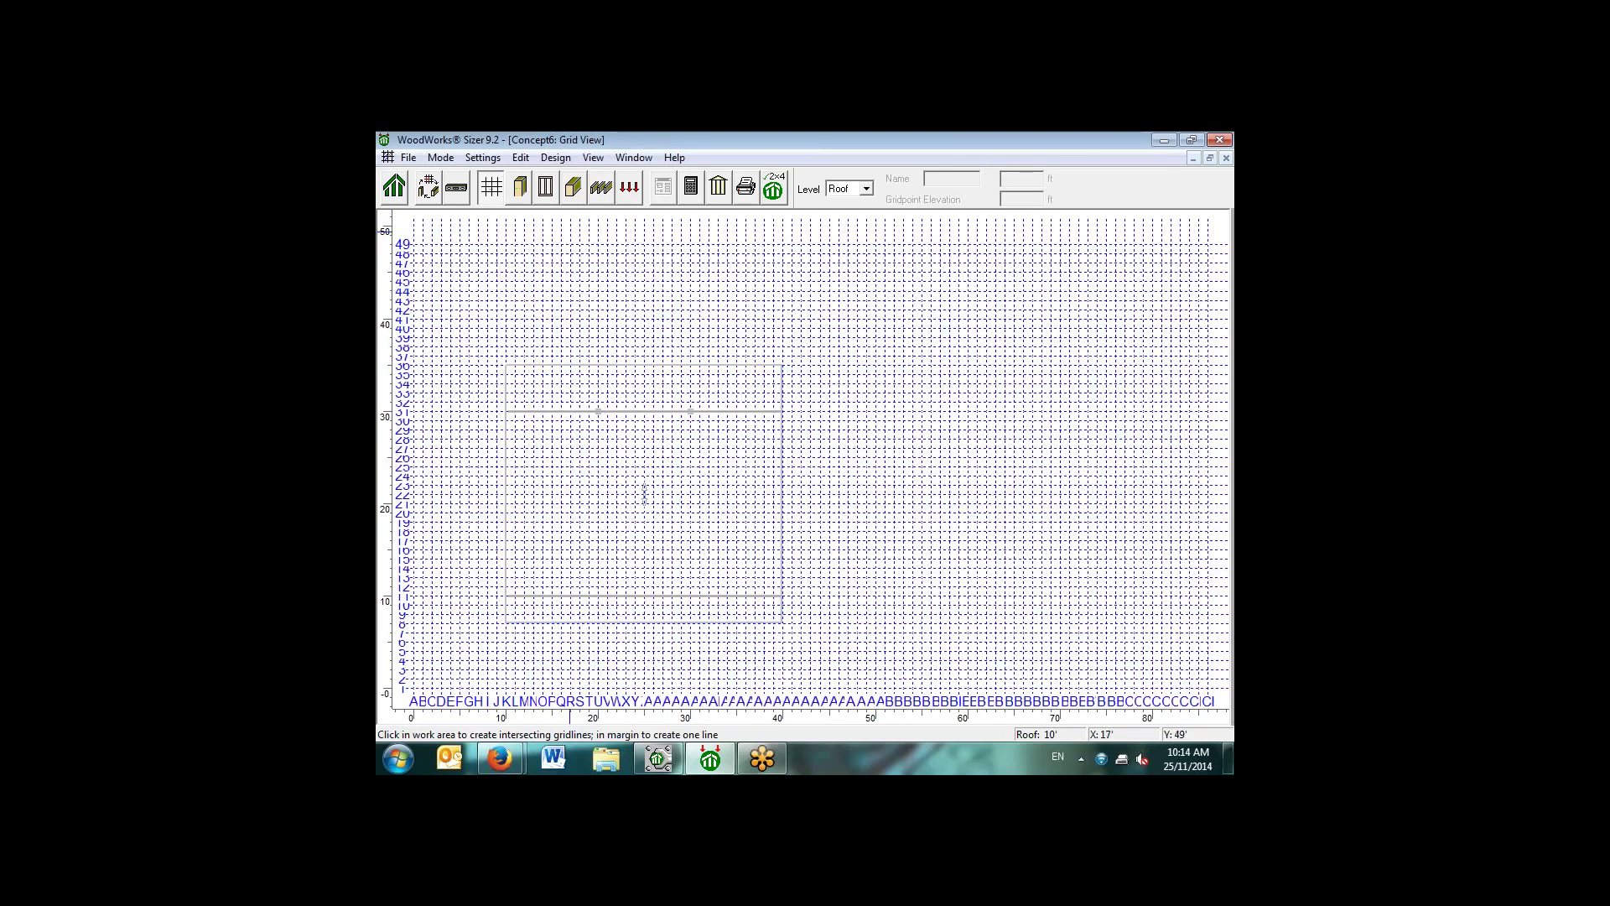
click(573, 234)
click(719, 187)
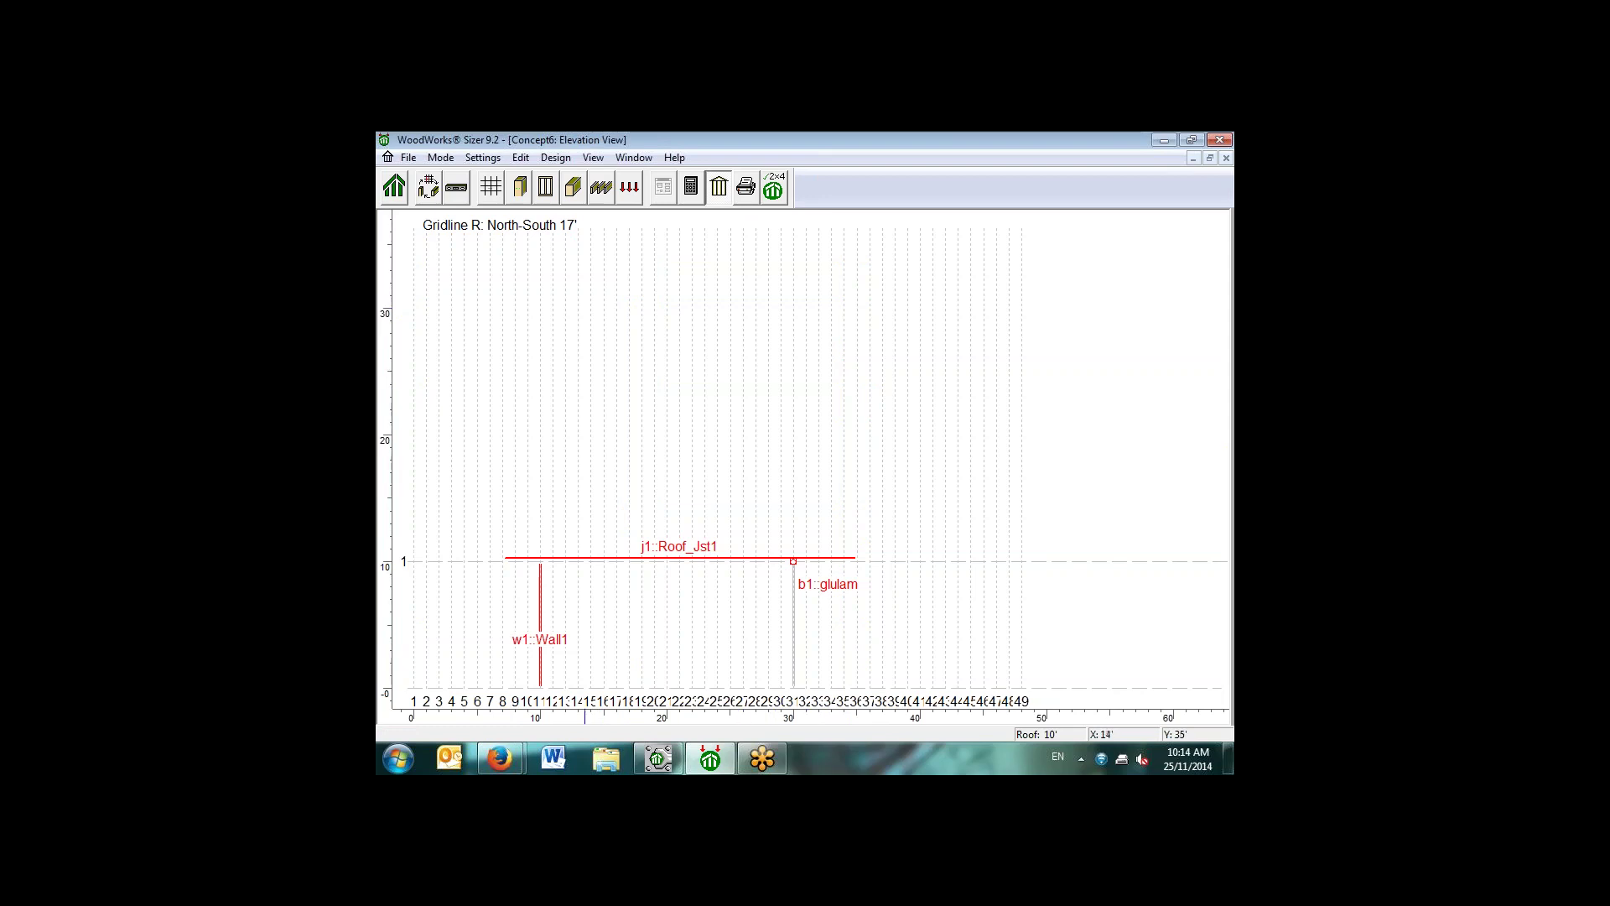
Step: Set the roof-level elevation of the gridpoint at the first column, U-31 (X 20', Y 30'), to 14 ft
click(491, 186)
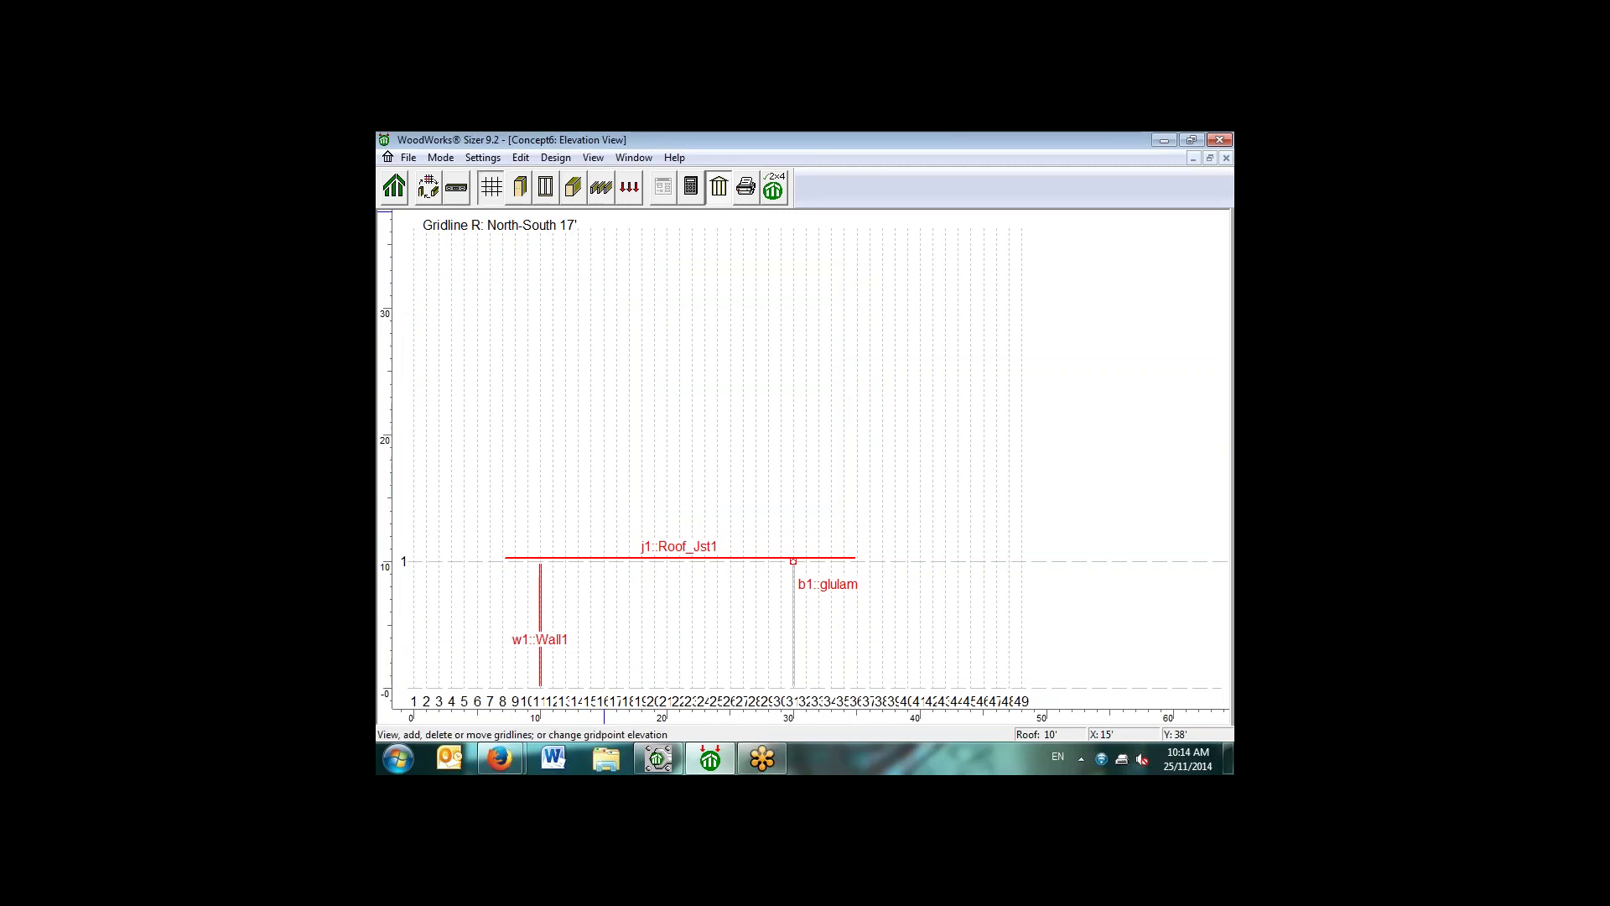
click(599, 409)
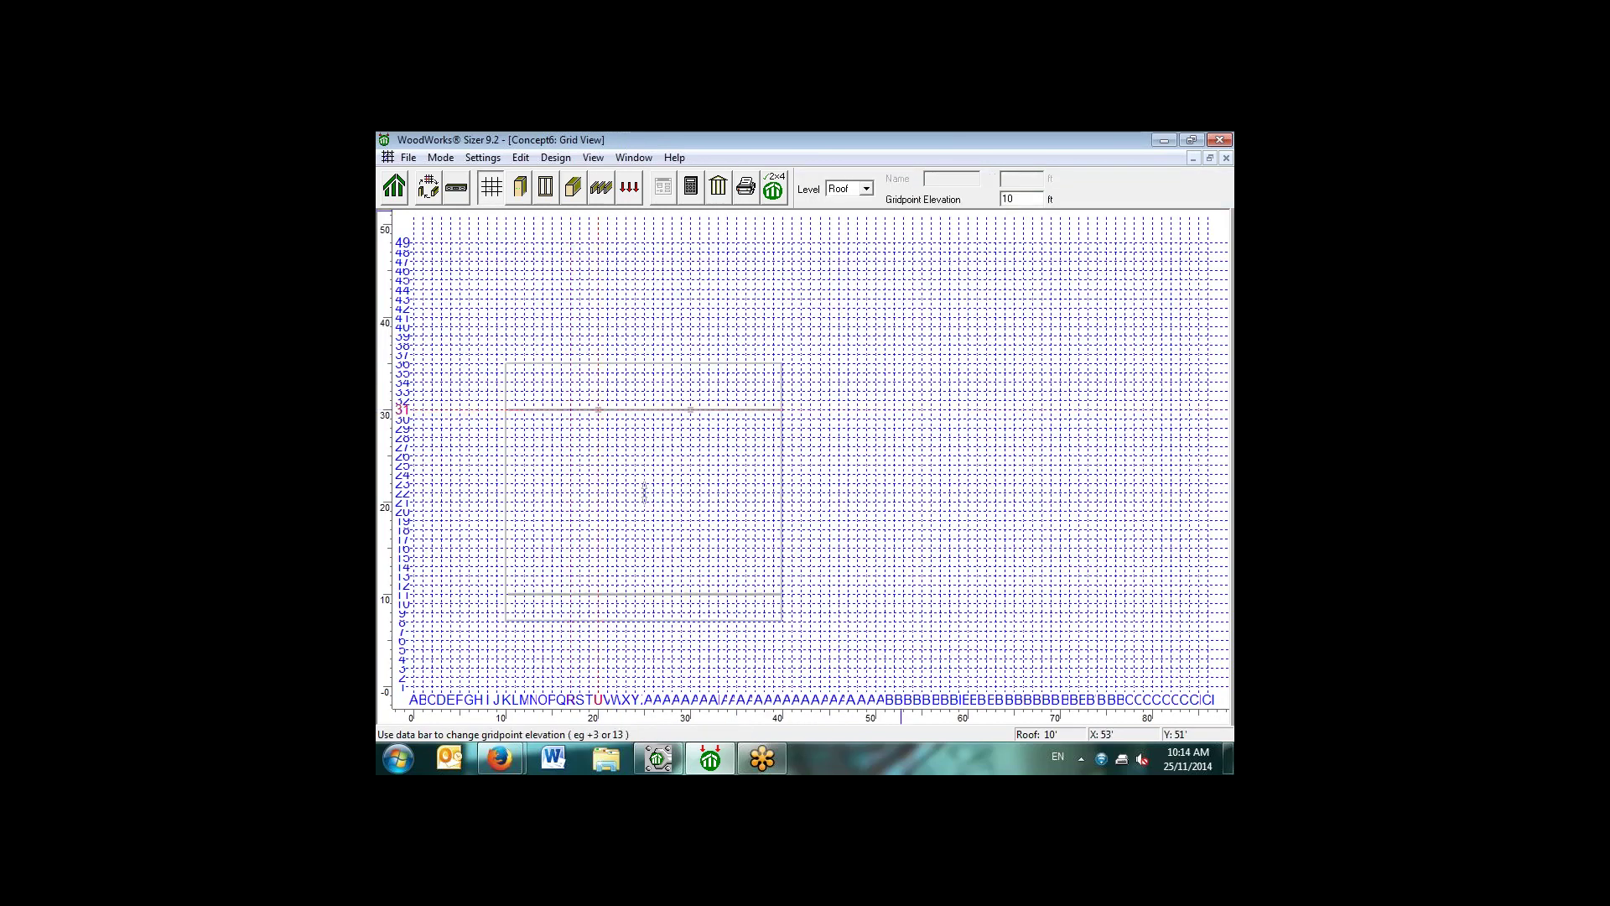
double_click(1008, 199)
text(14)
key(Return)
key(Return)
Step: Set the roof-level elevation of the gridpoint at the second column, AE-31 (X 30', Y 30'), to 14 ft
click(689, 409)
key(BackSpace)
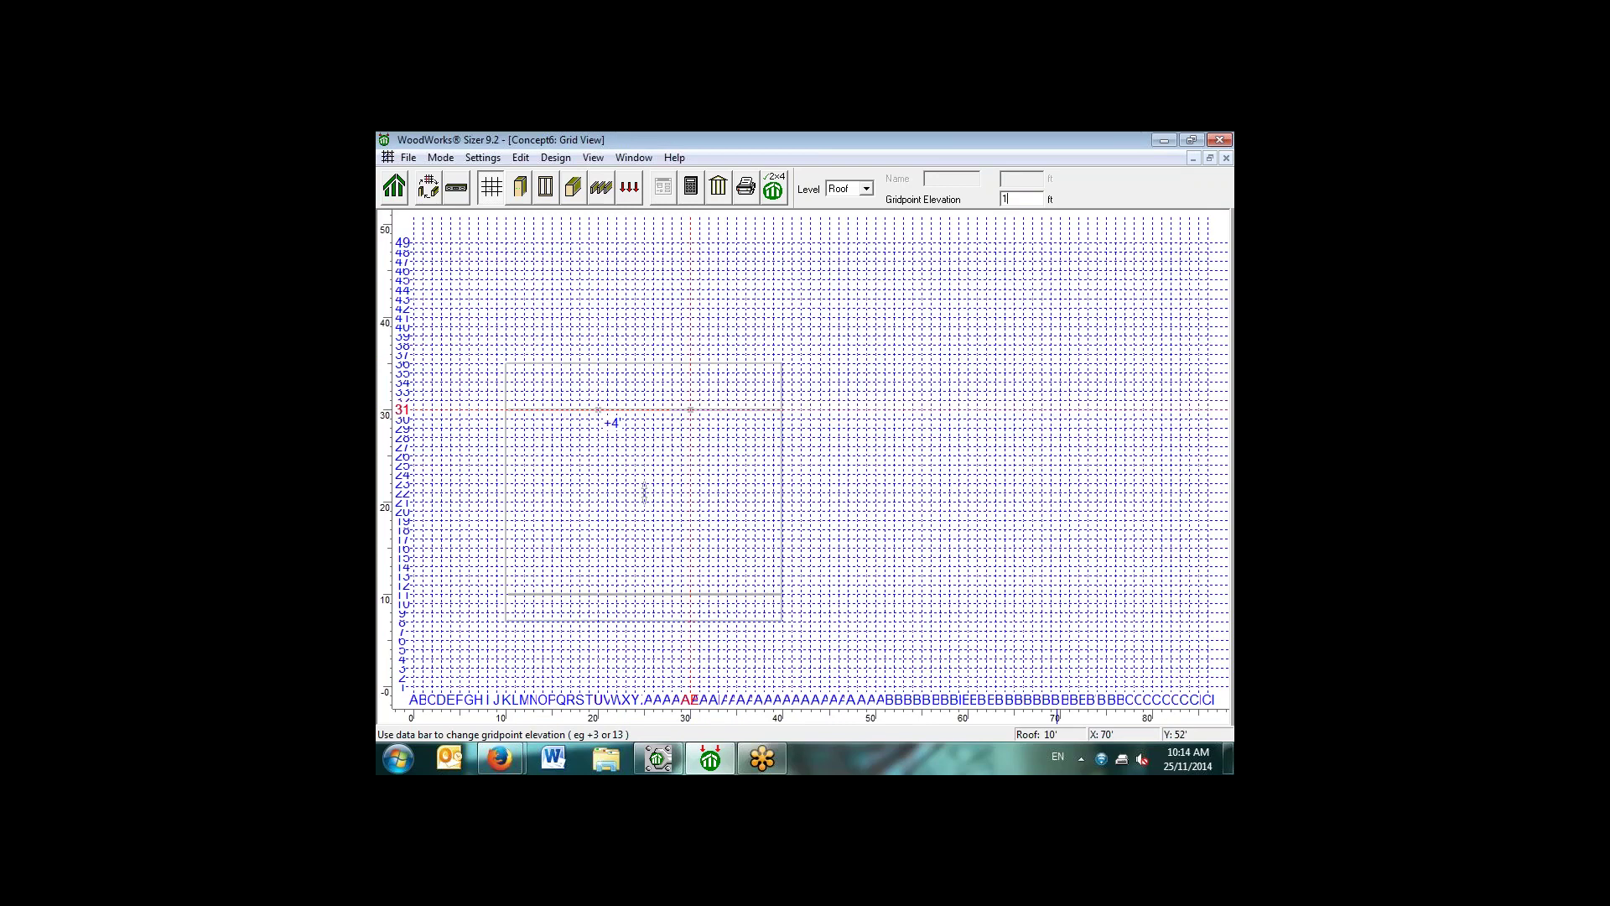
key(Return)
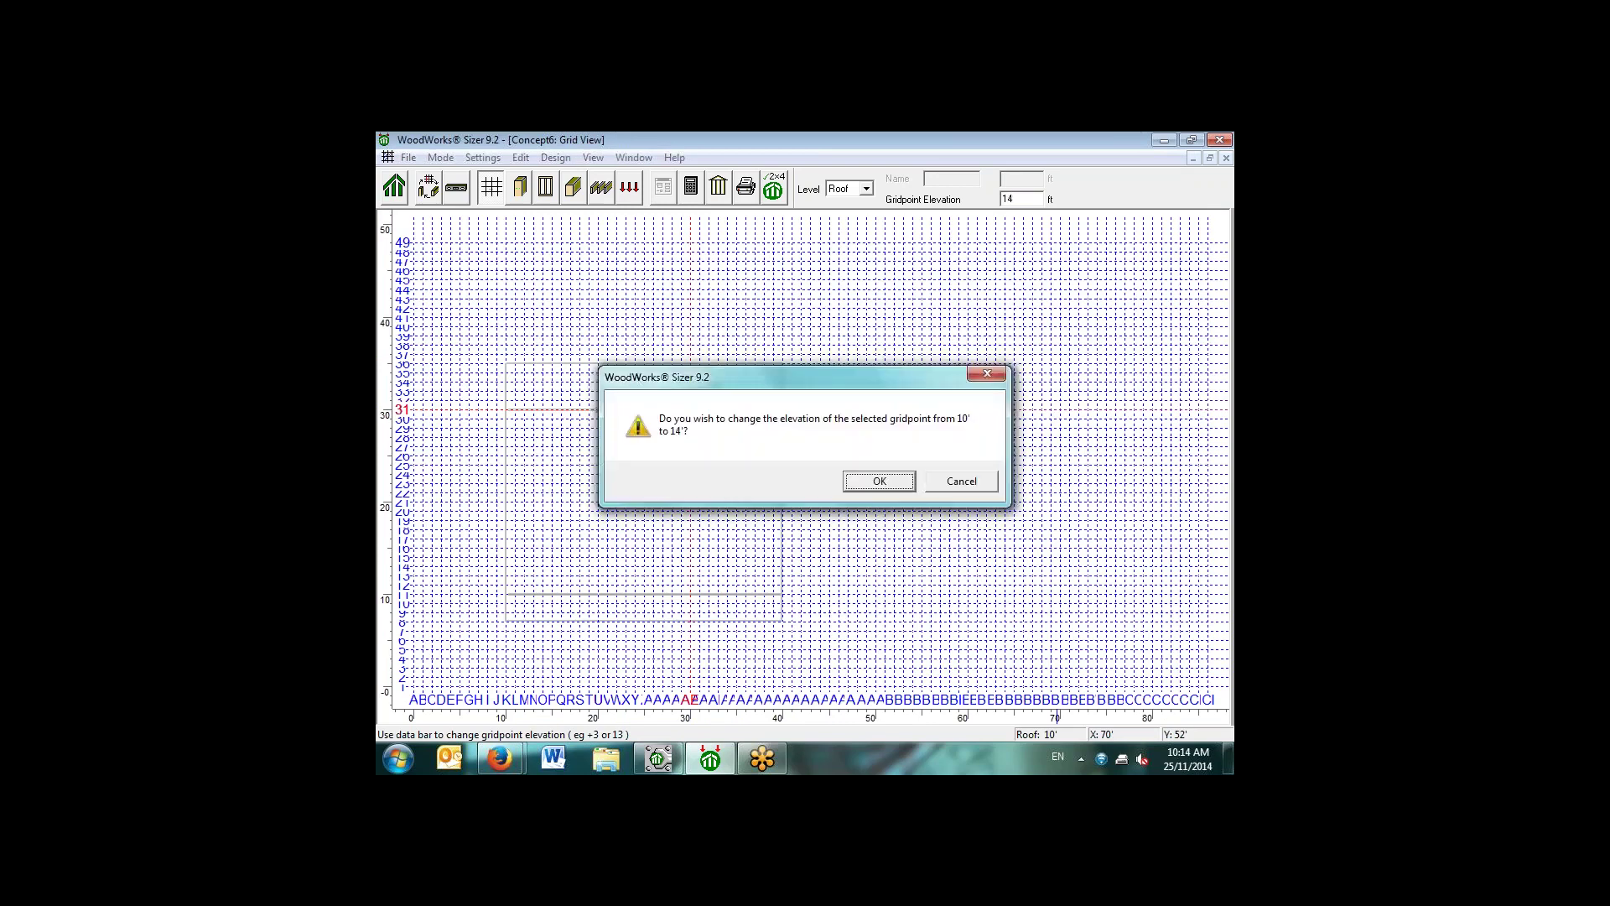
key(Return)
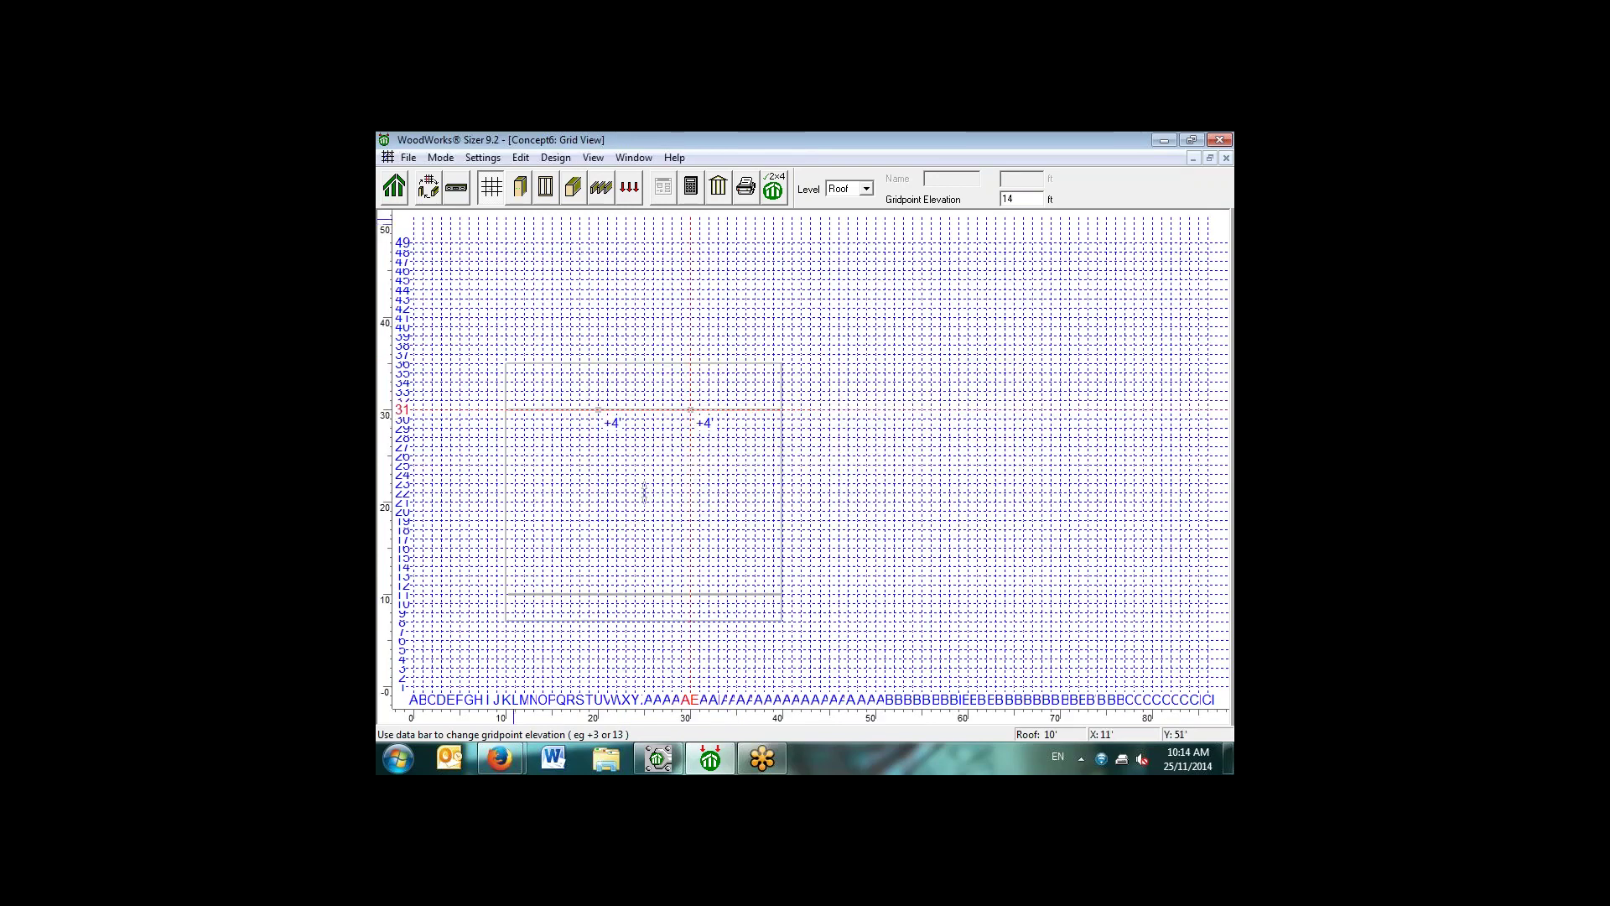
Step: View the elevation along north-south gridline L at 11' to check the roof slope
click(516, 220)
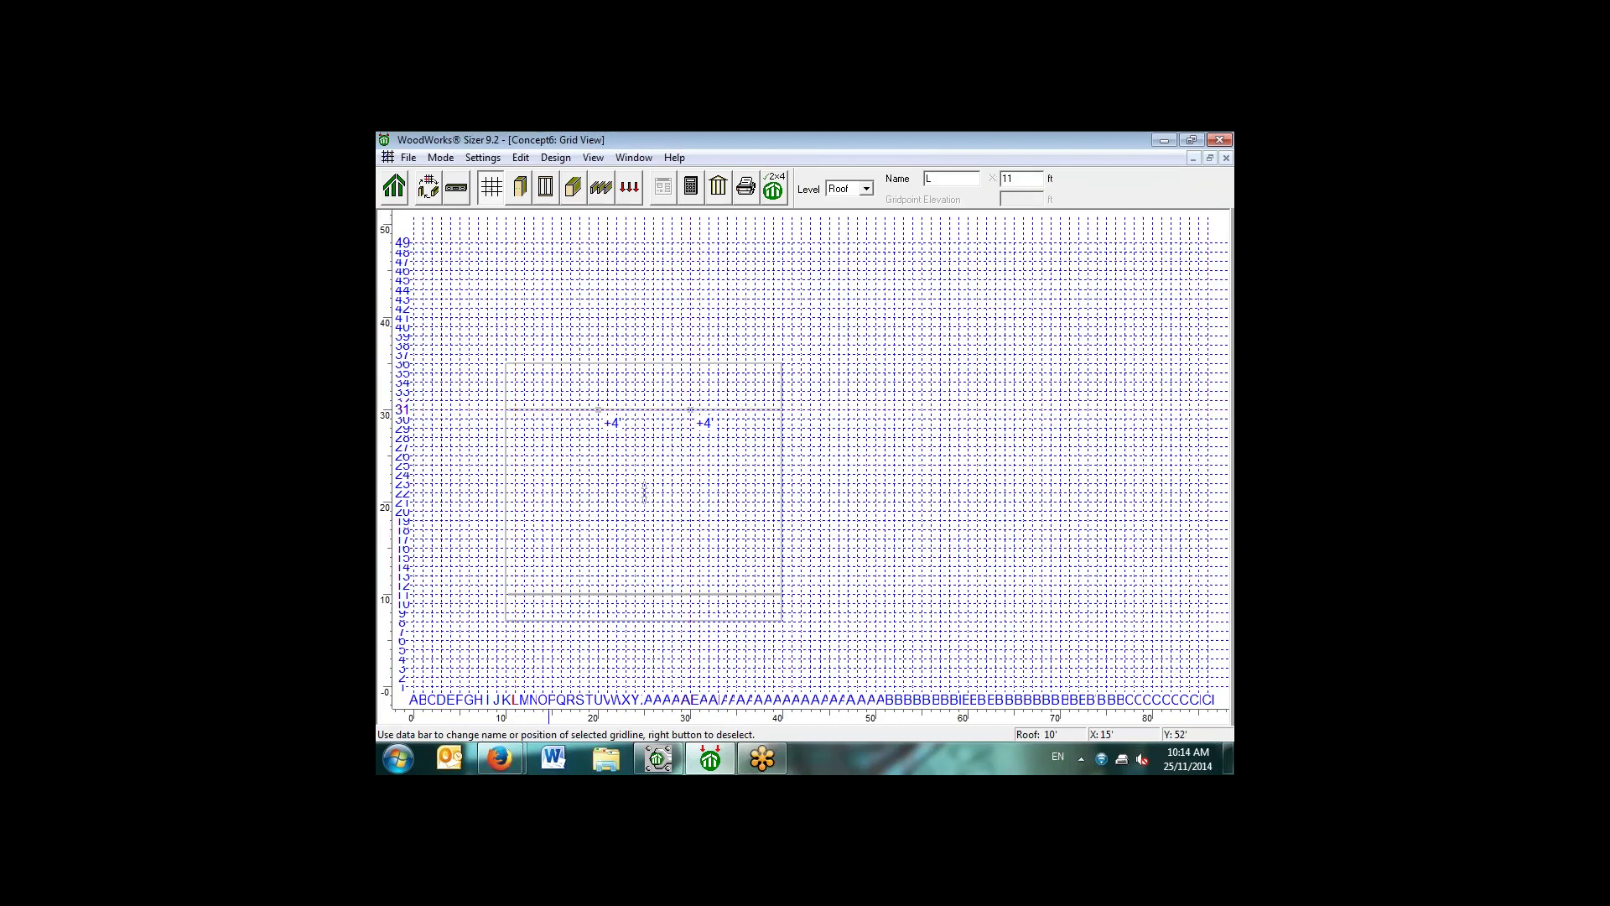
click(719, 187)
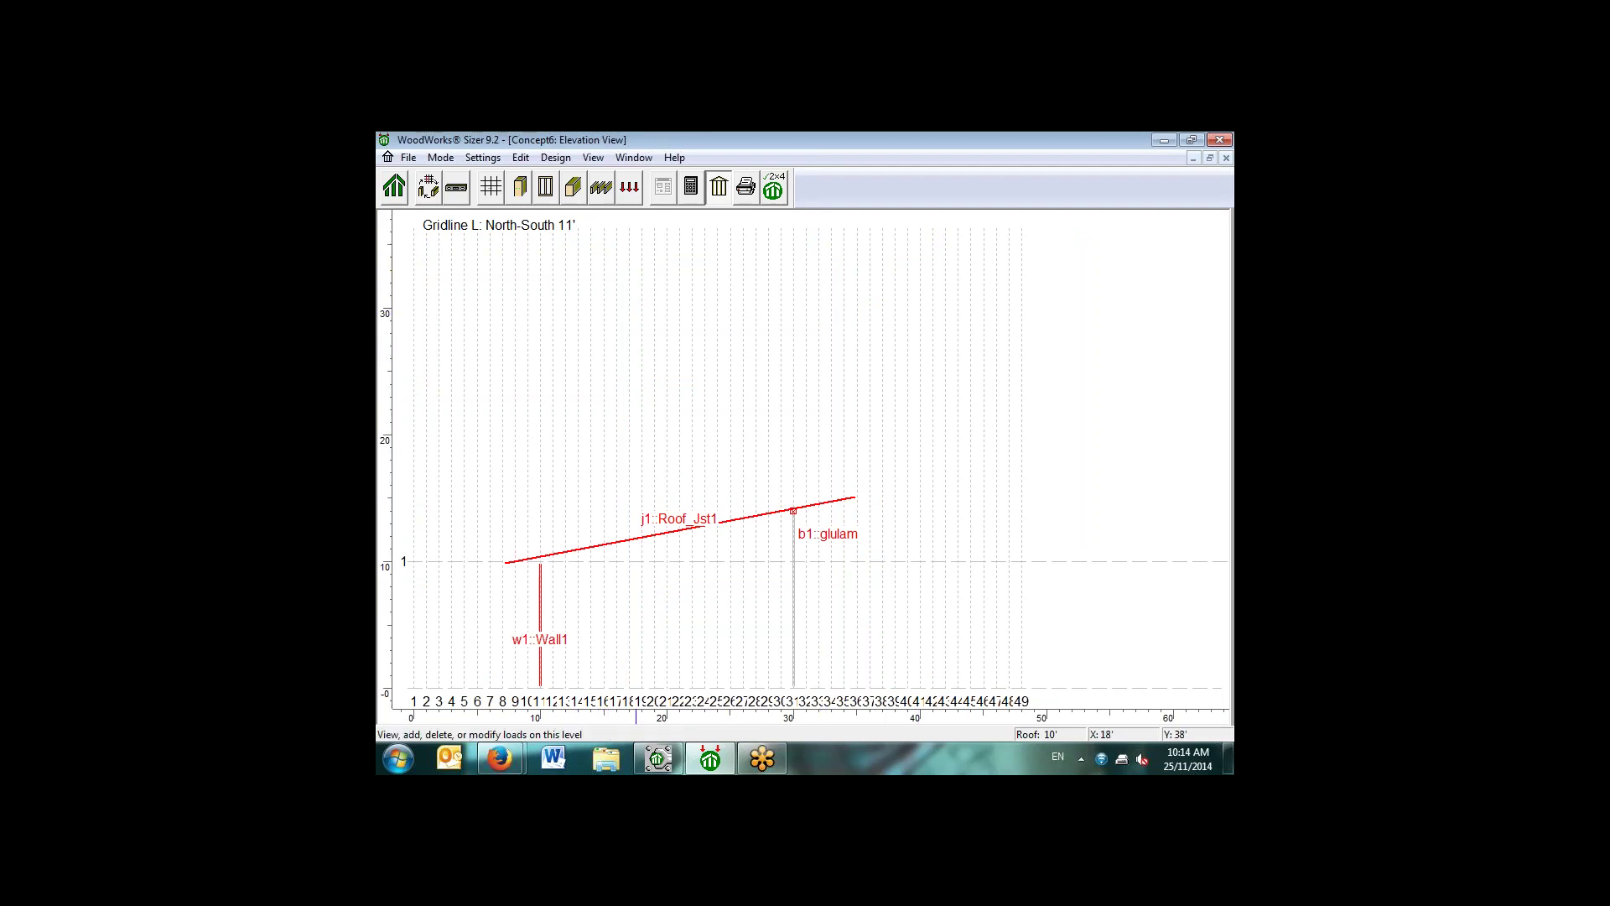
Step: Apply a 10 psf dead area load with Low importance over the entire roof joist area
click(629, 186)
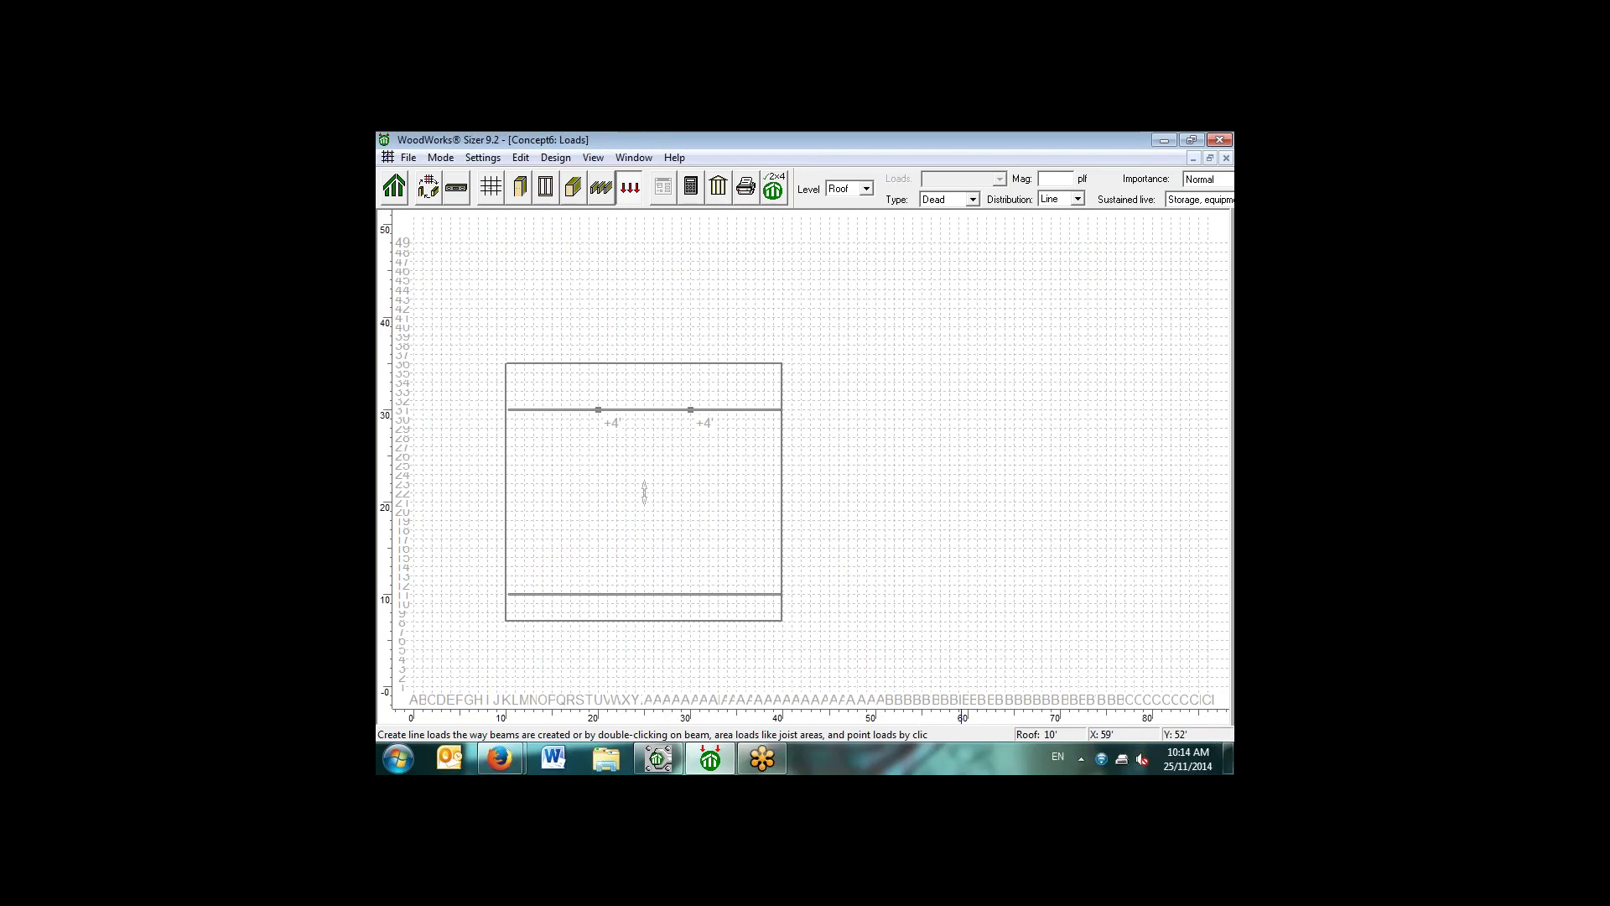
click(972, 198)
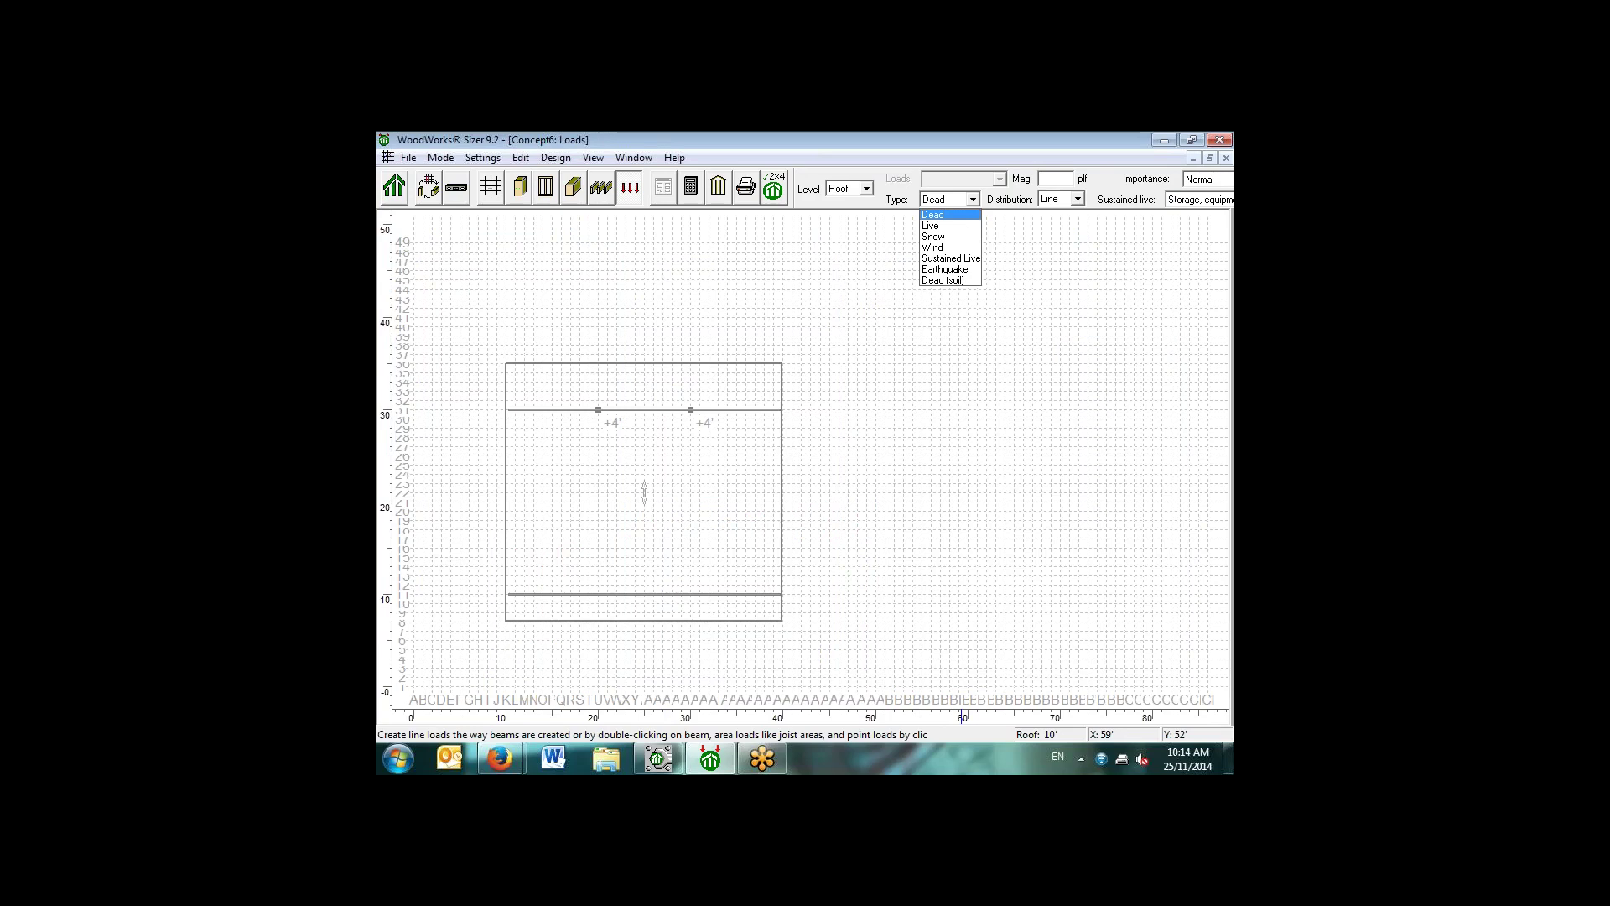
click(947, 215)
click(1077, 199)
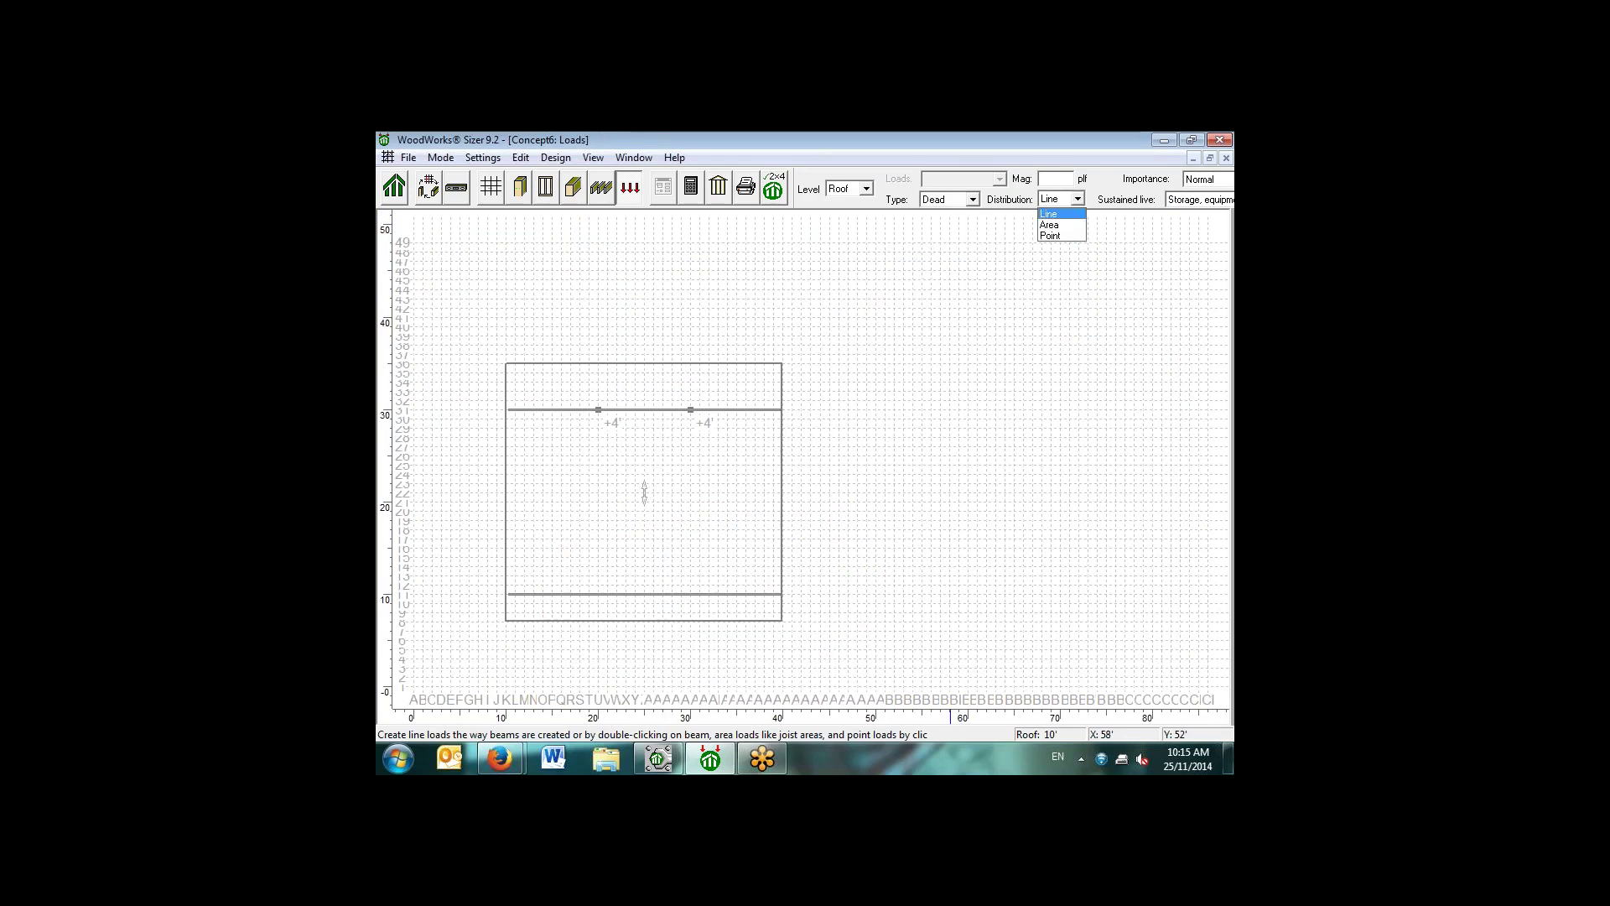
click(1050, 225)
click(1214, 179)
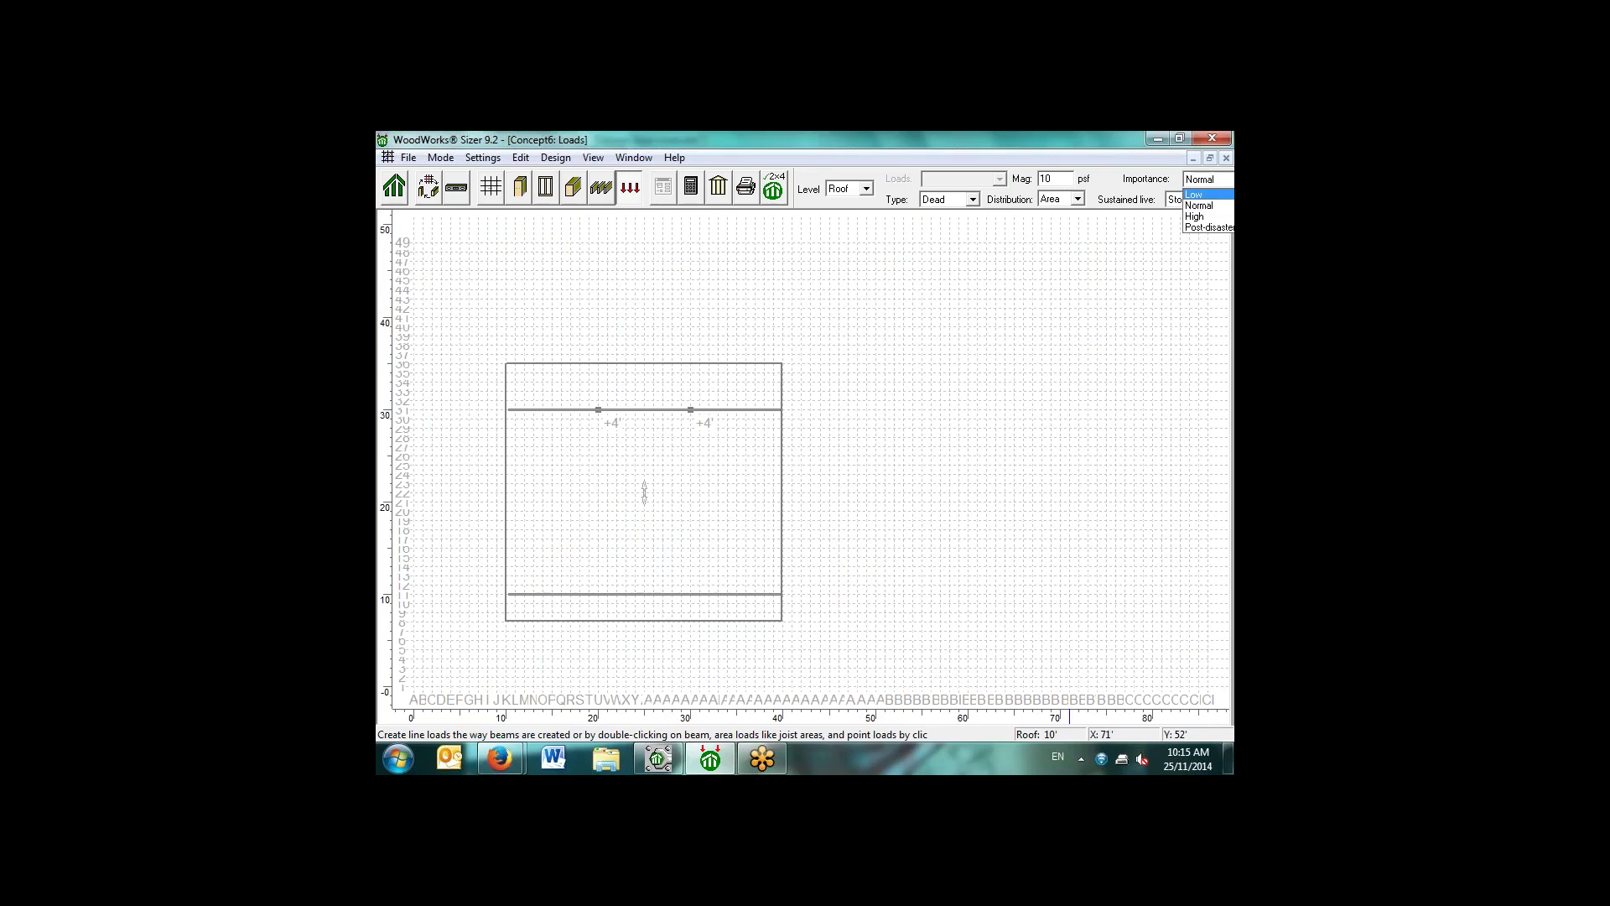
click(1207, 194)
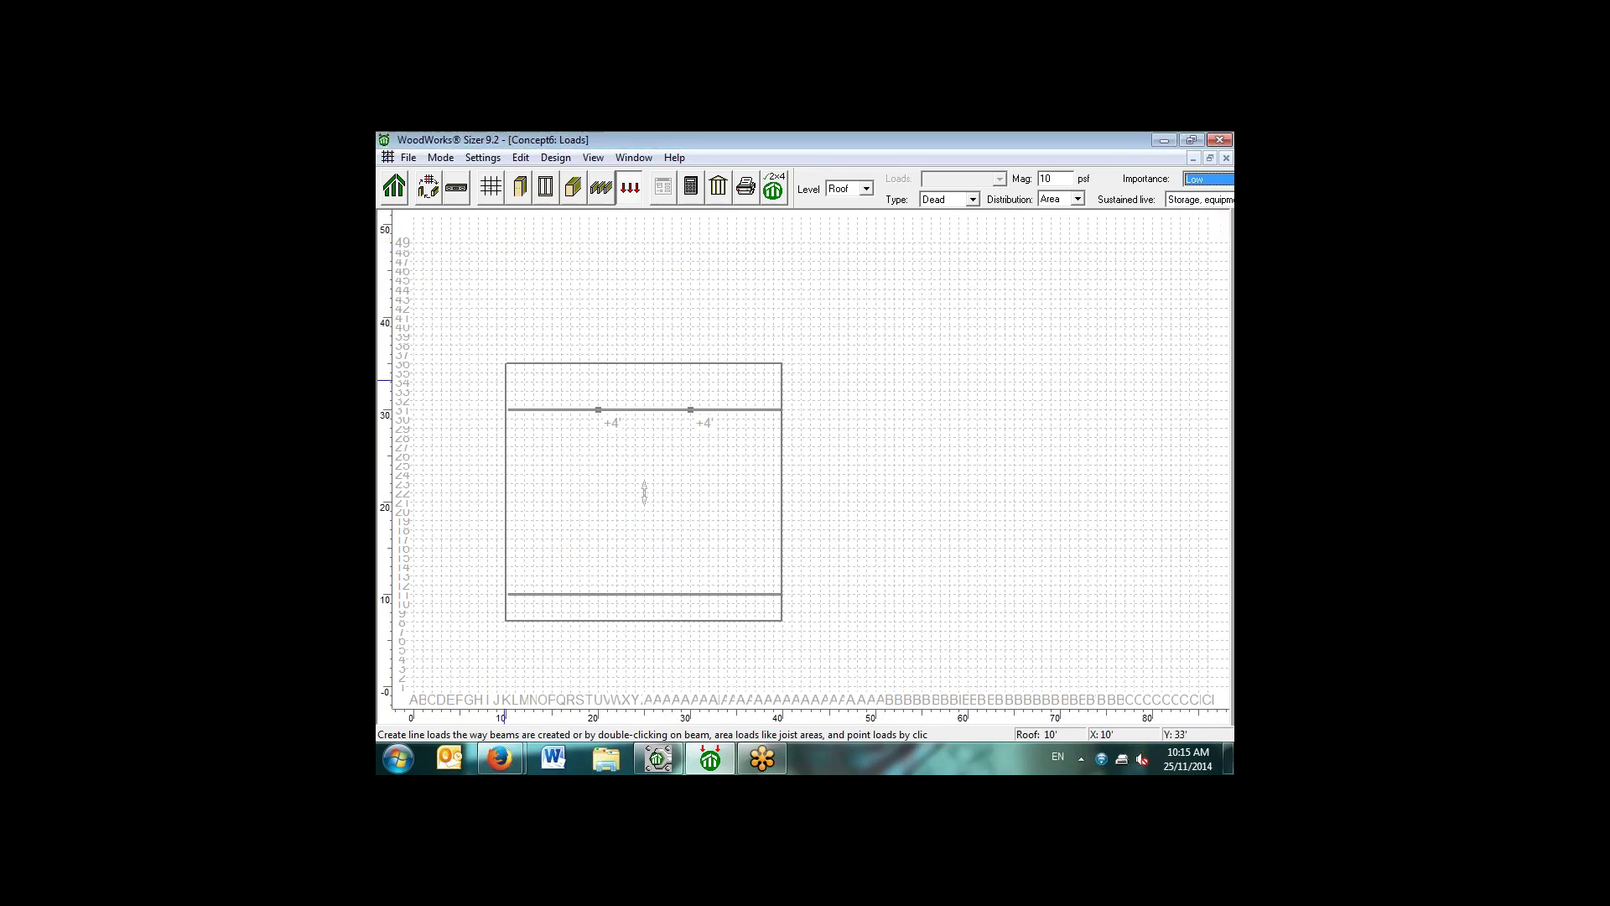
click(505, 363)
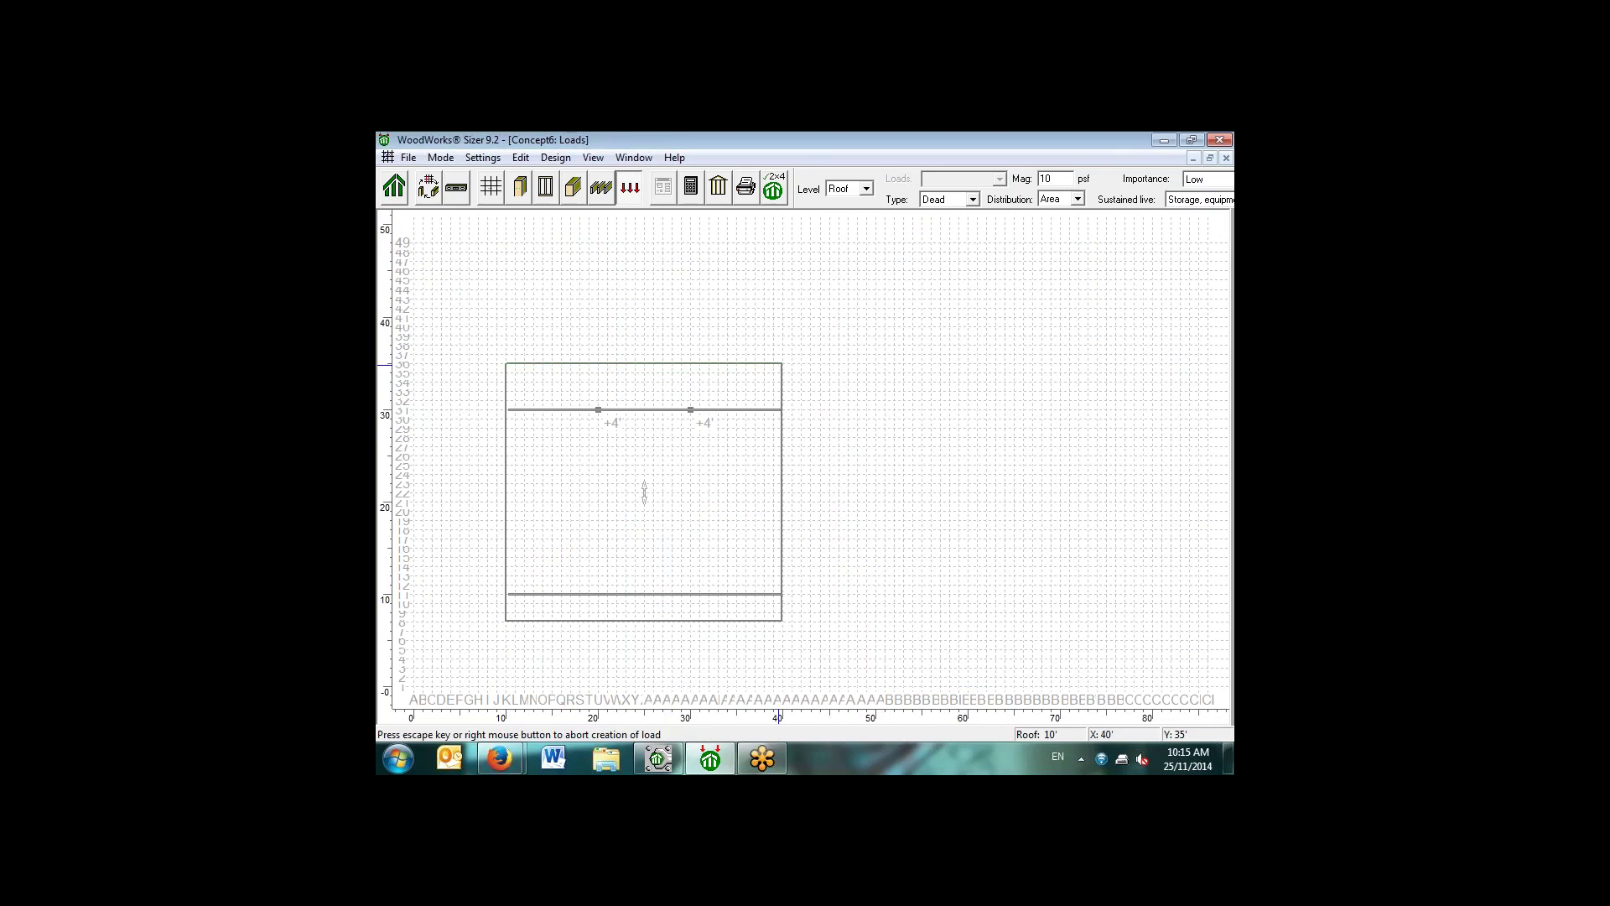
click(781, 363)
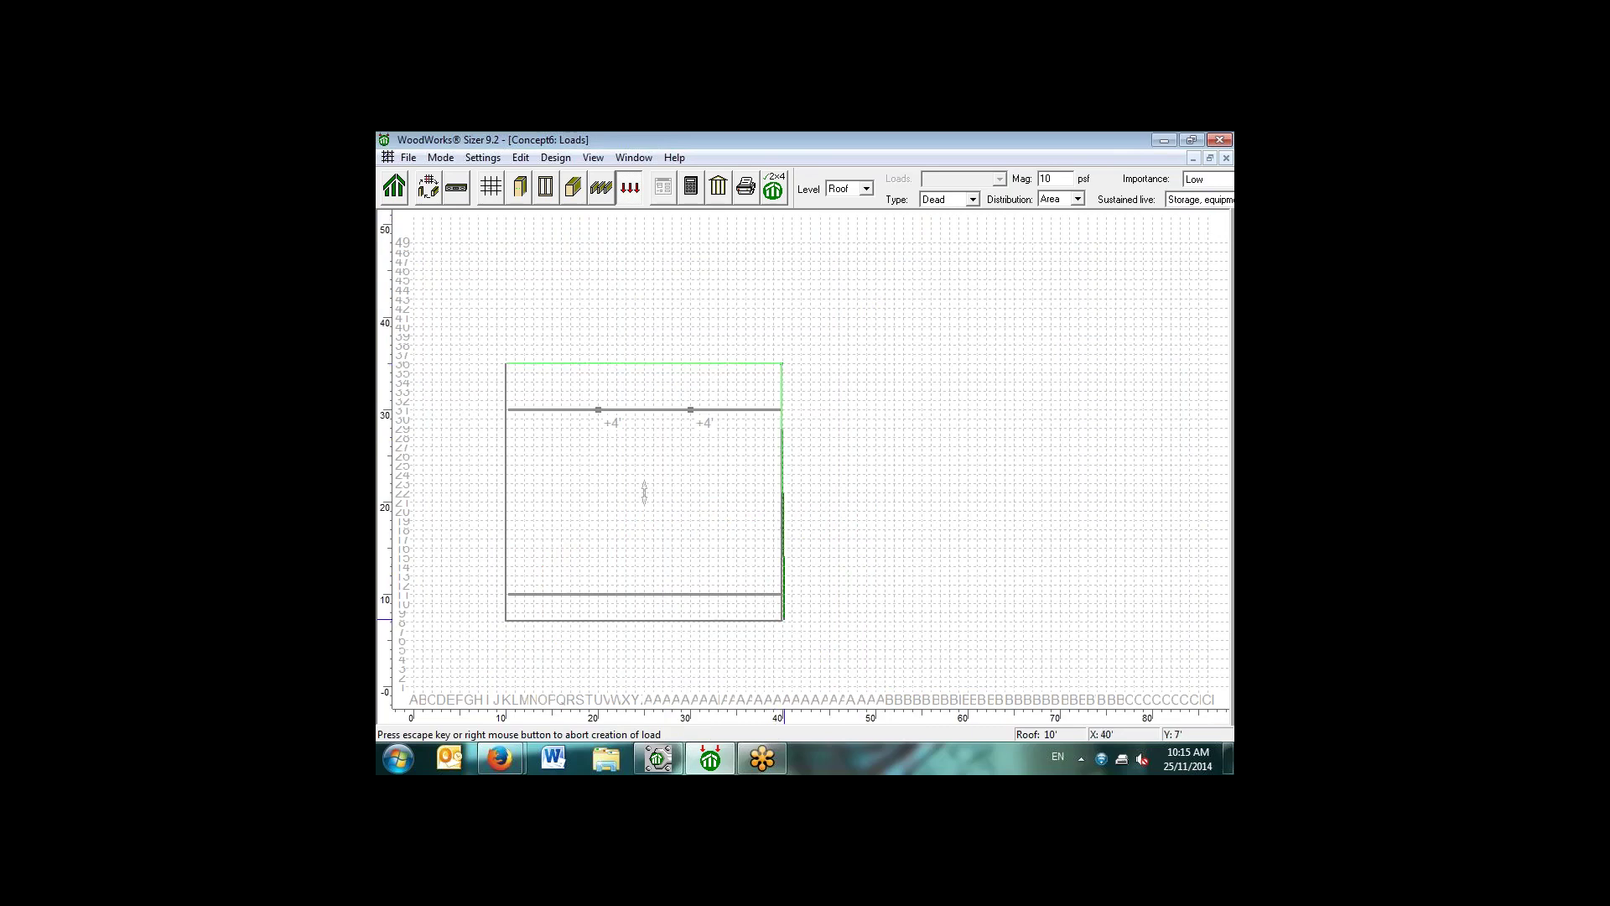
click(781, 621)
click(780, 621)
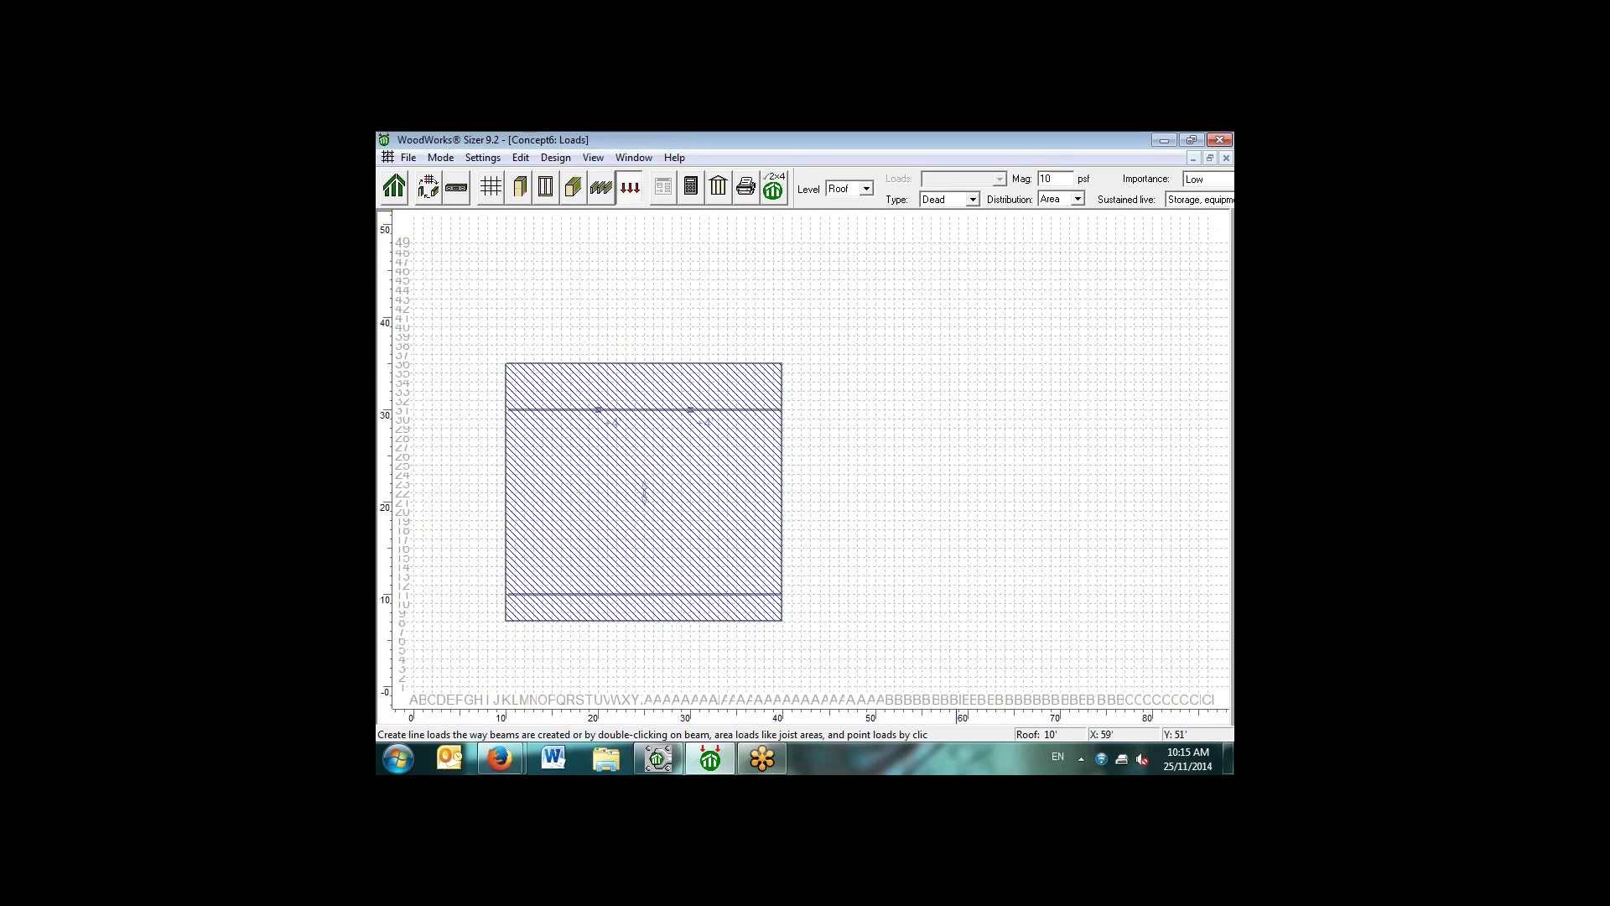
Step: Apply a 40 psf snow area load over the entire roof joist area
click(972, 200)
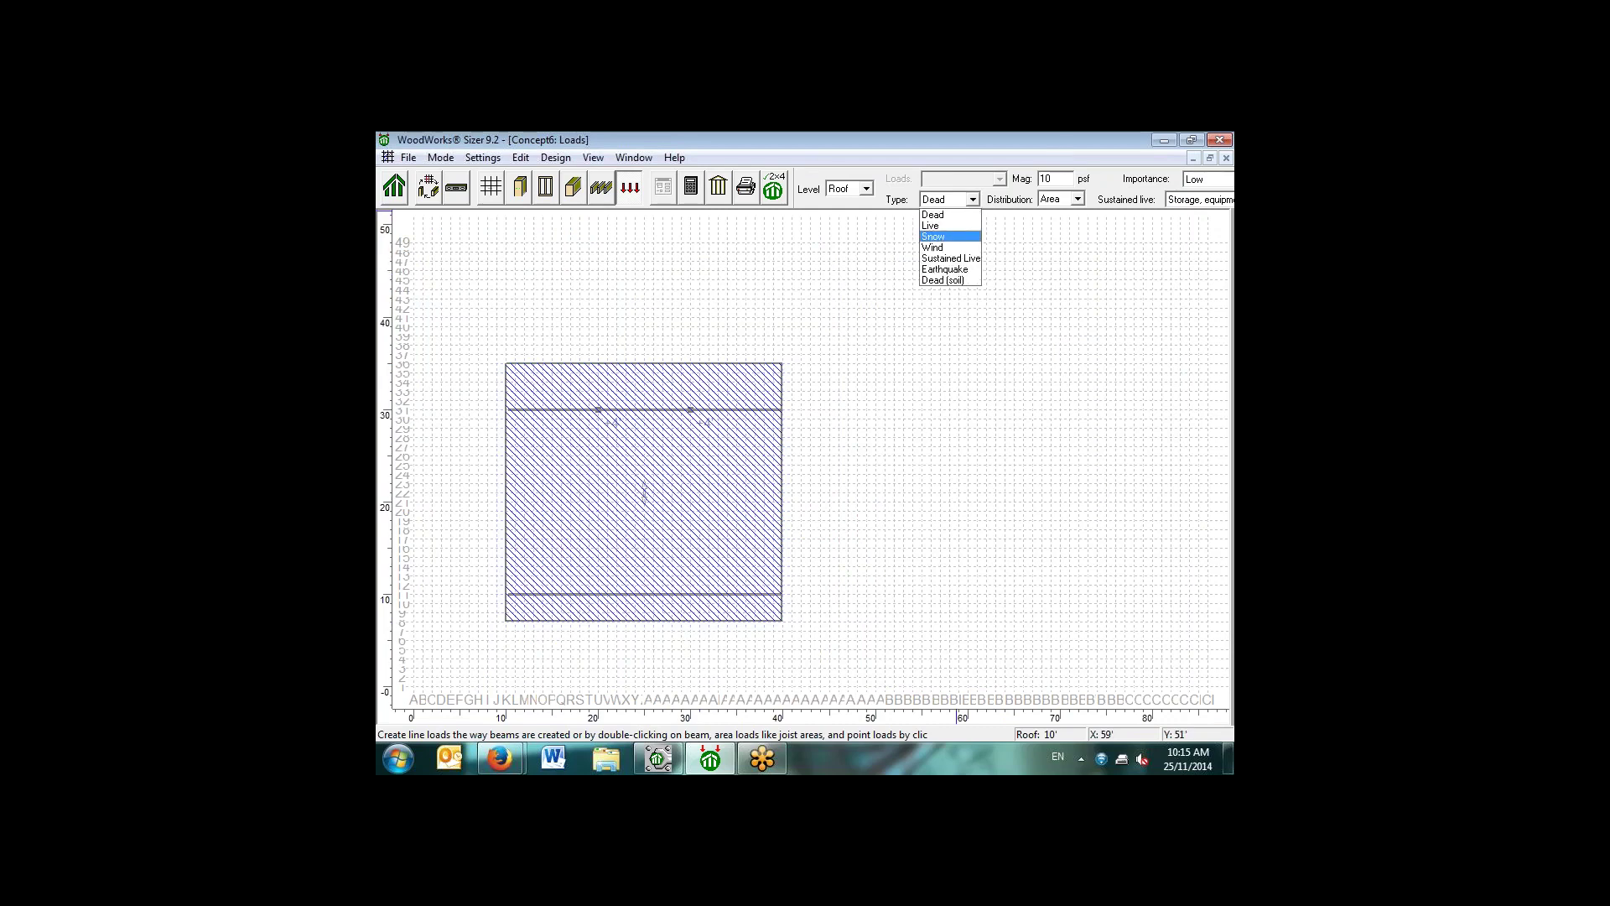
click(944, 236)
text(40)
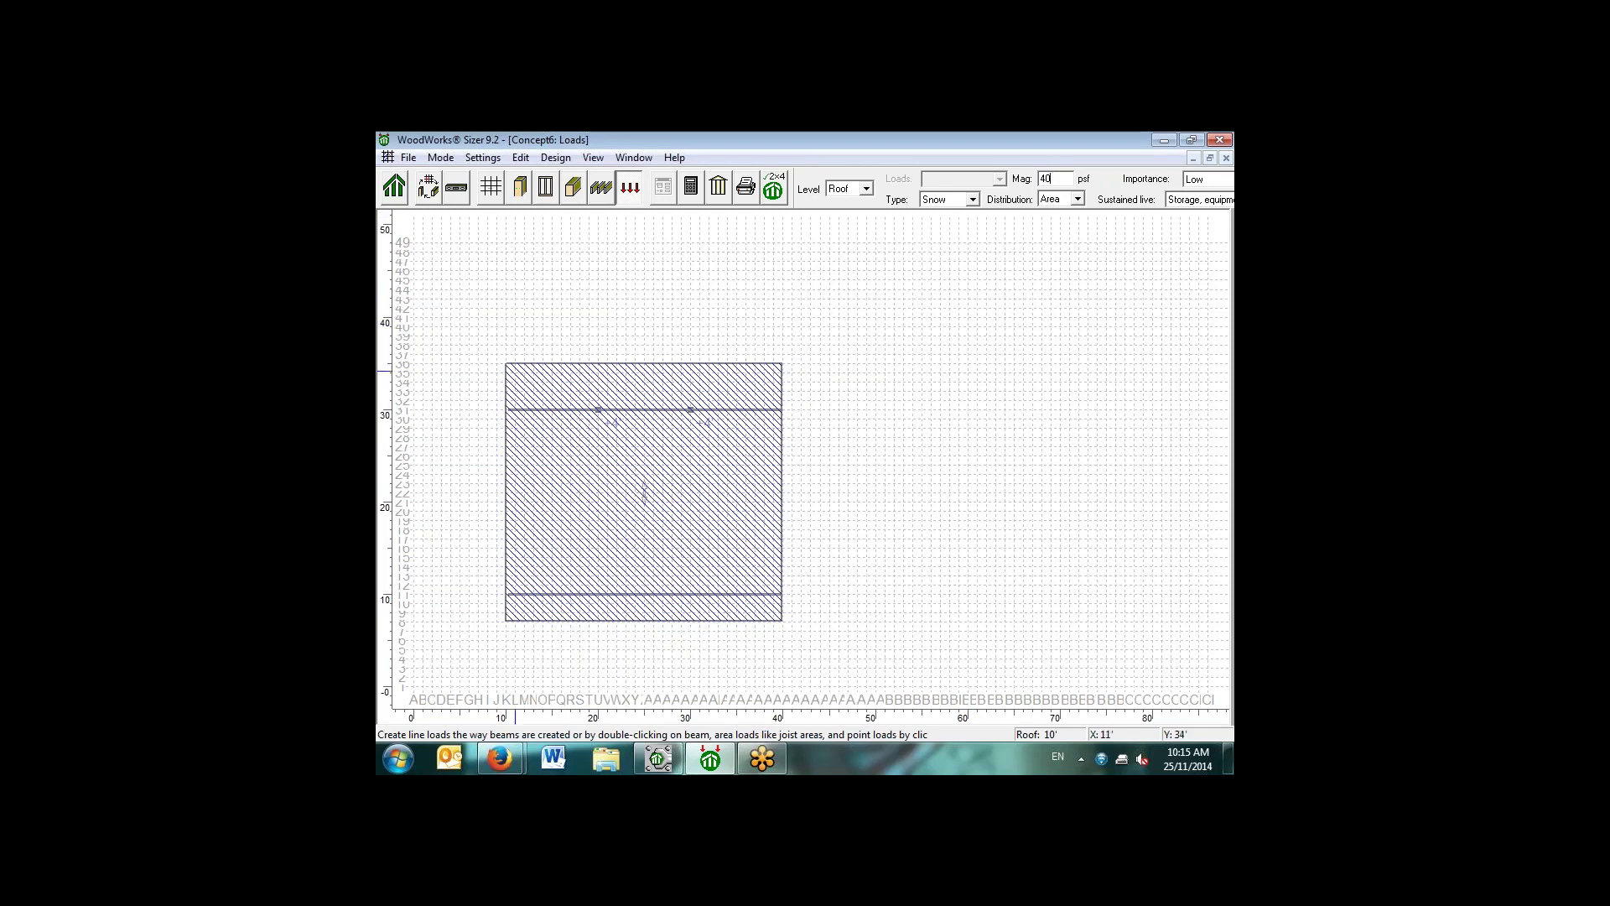
click(520, 365)
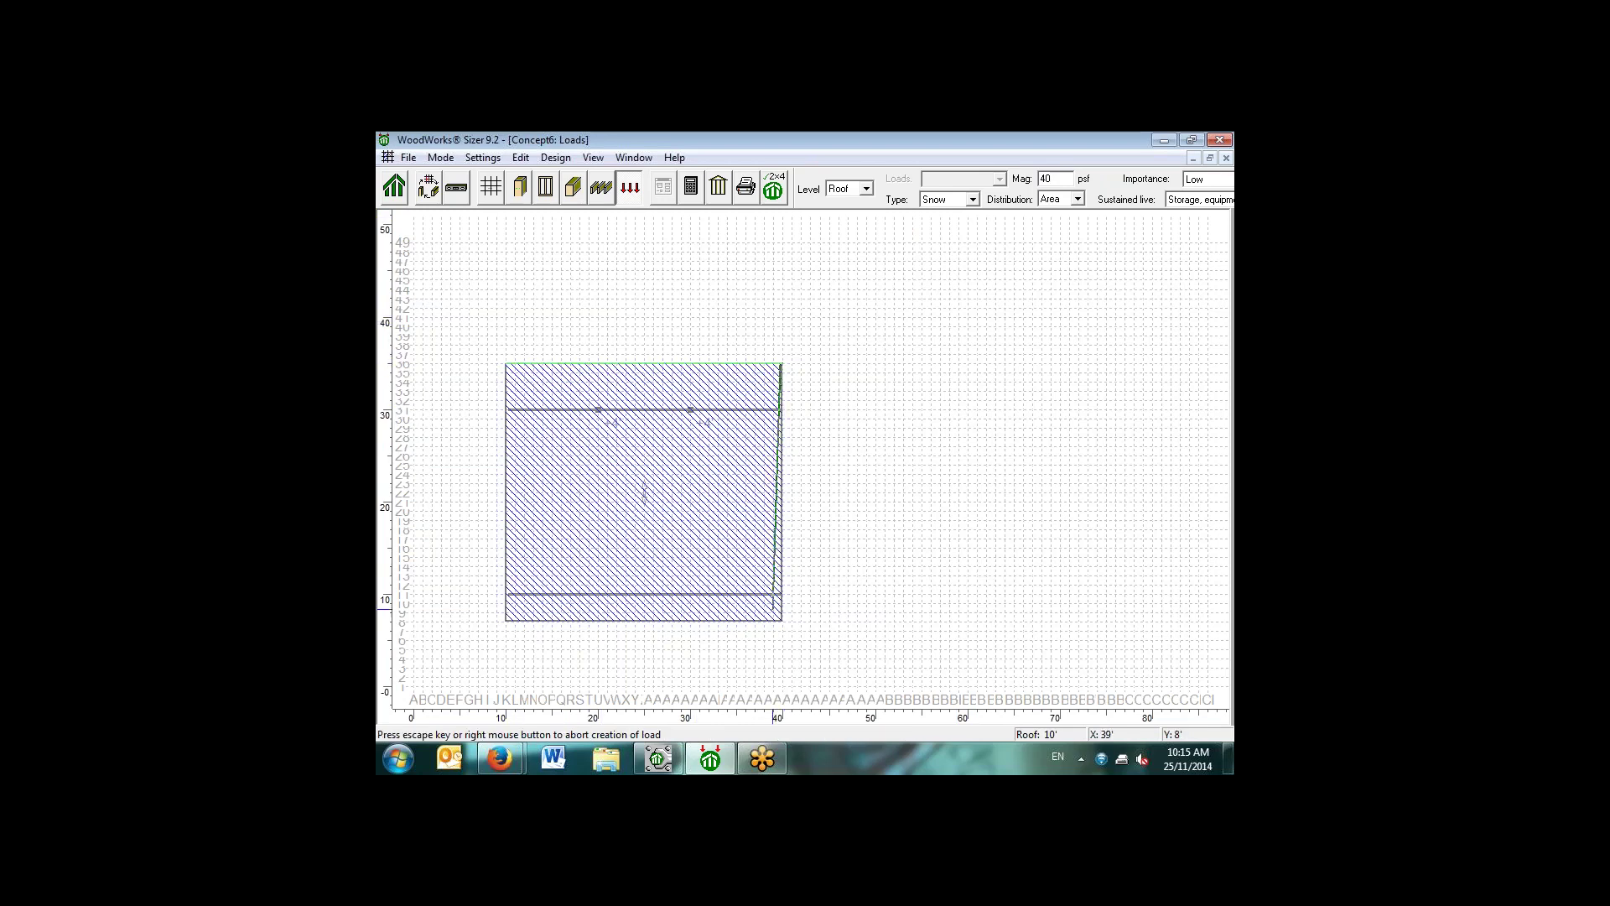
click(780, 619)
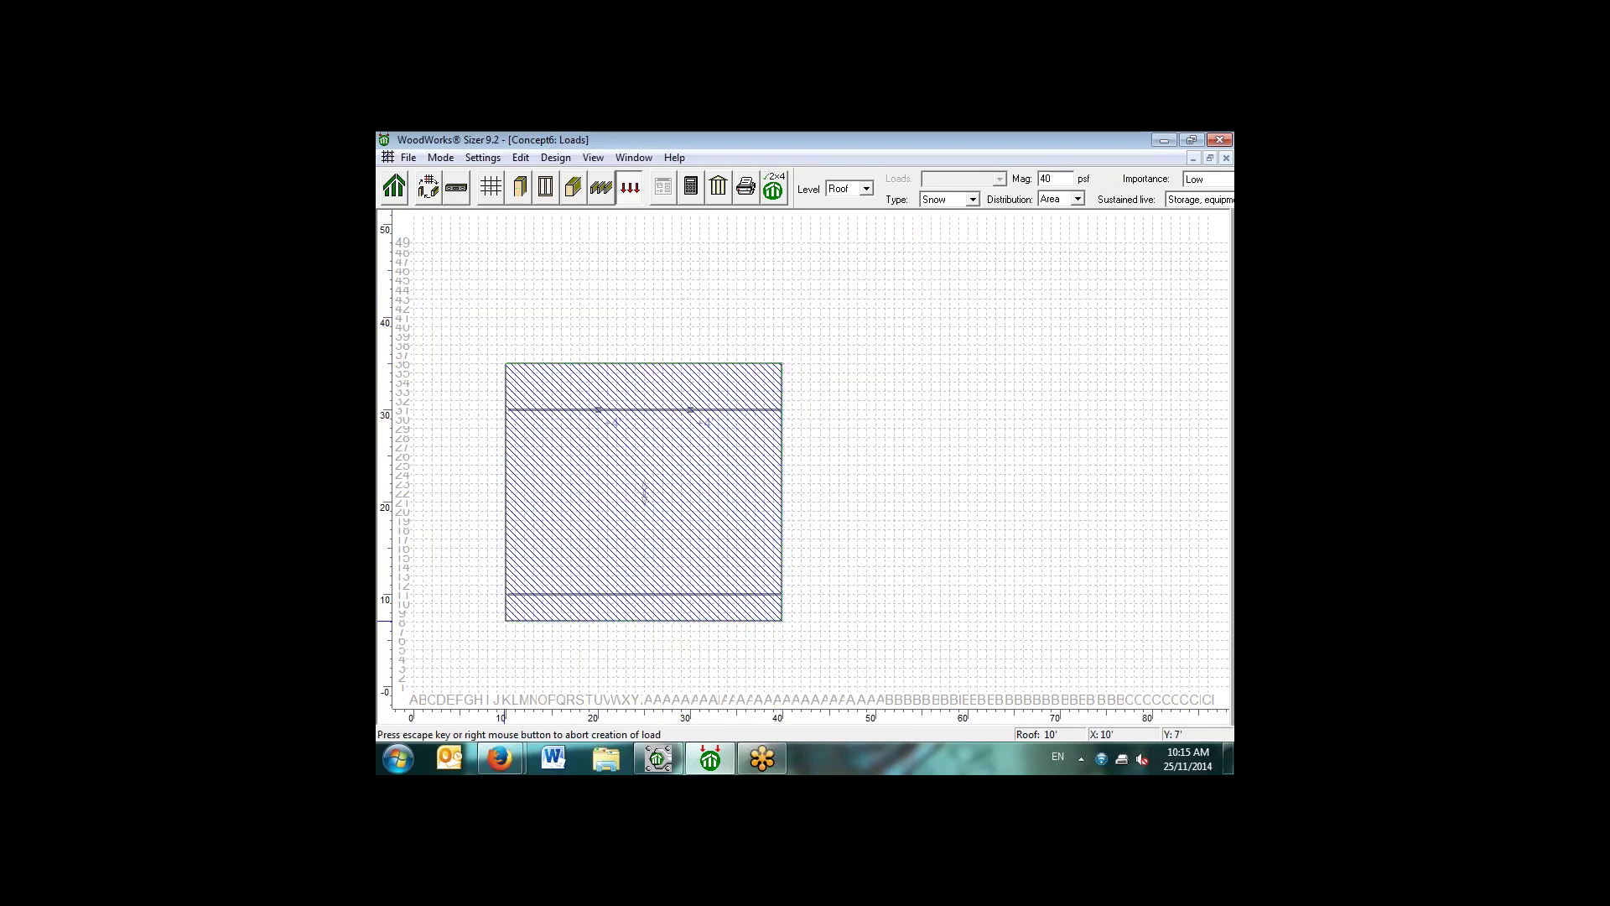
Step: Apply a wind area load of -5 psf over the entire roof joist area
click(972, 200)
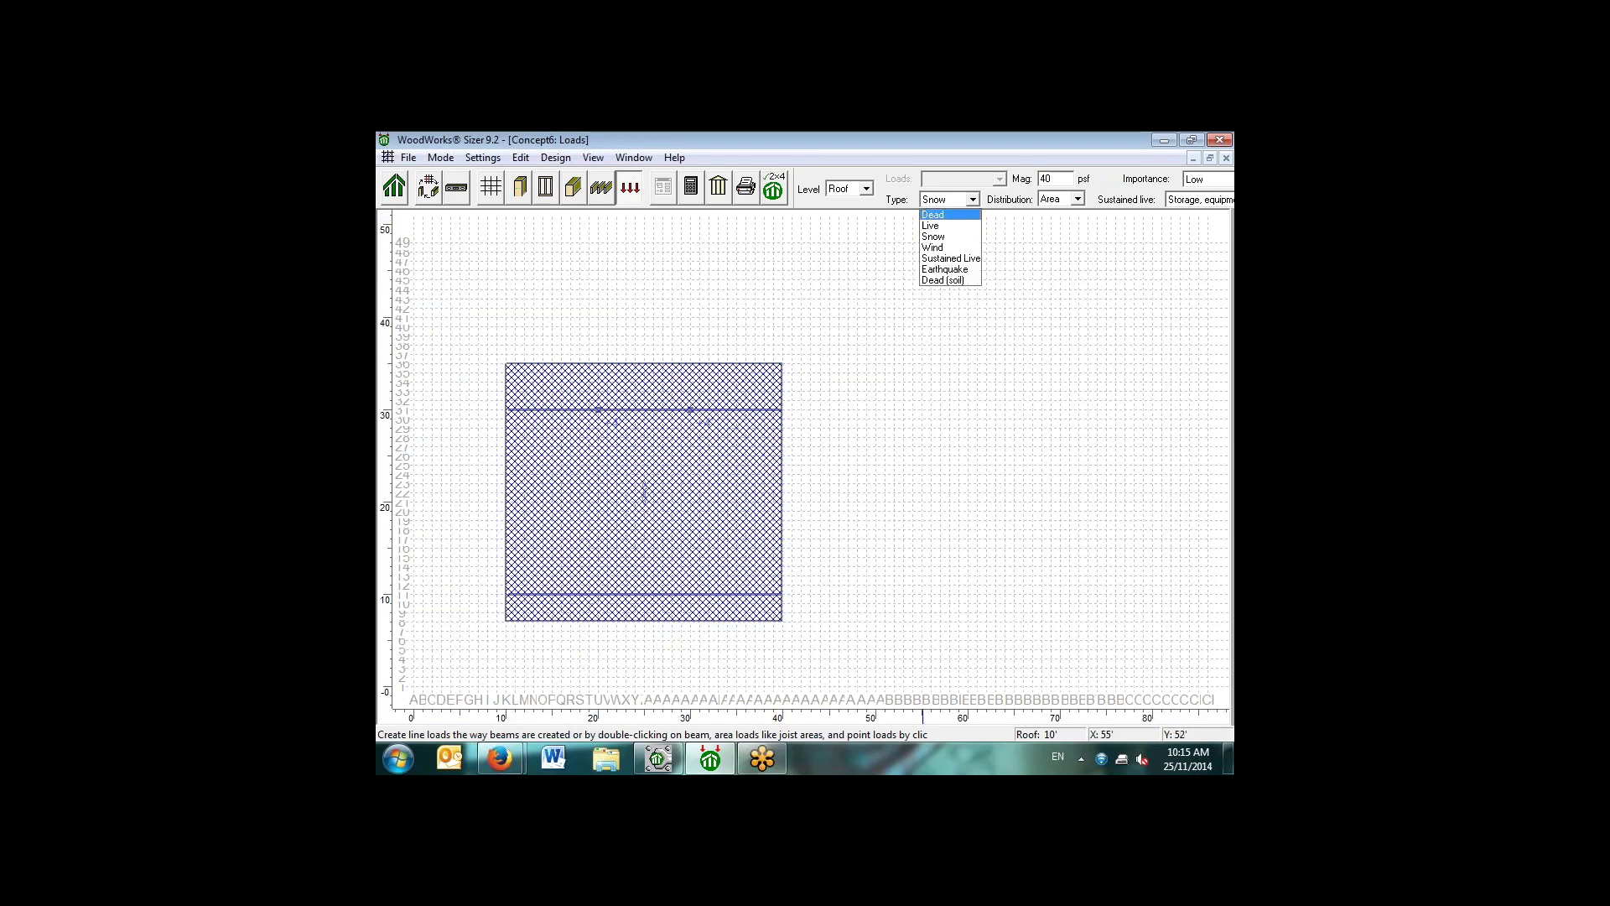
key(Return)
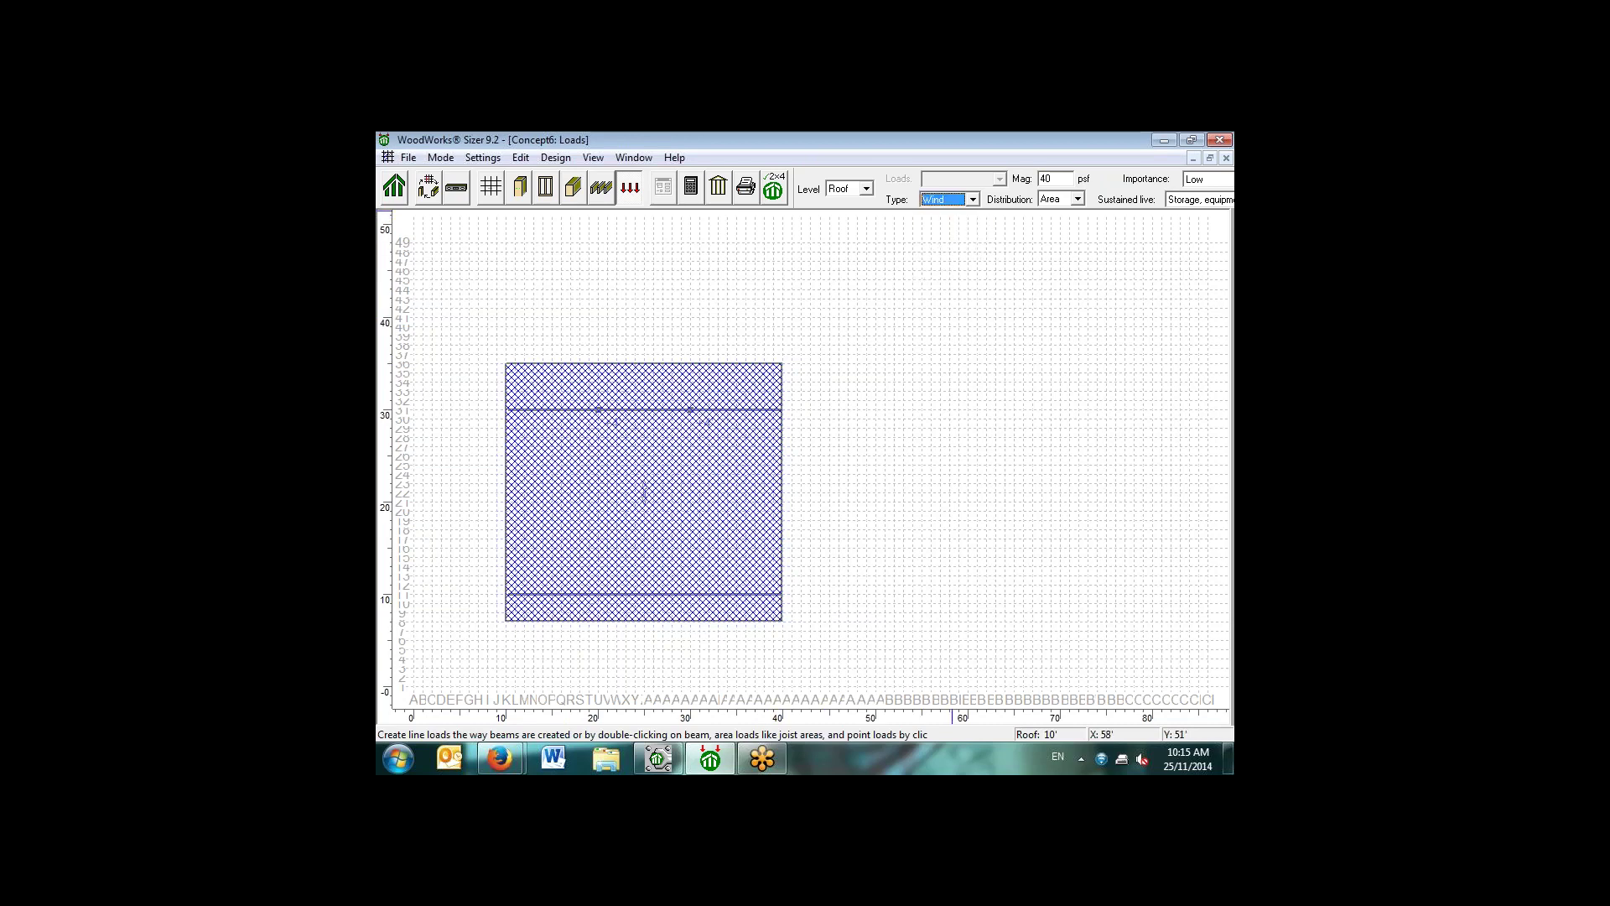
key(Tab)
key(BackSpace)
click(506, 364)
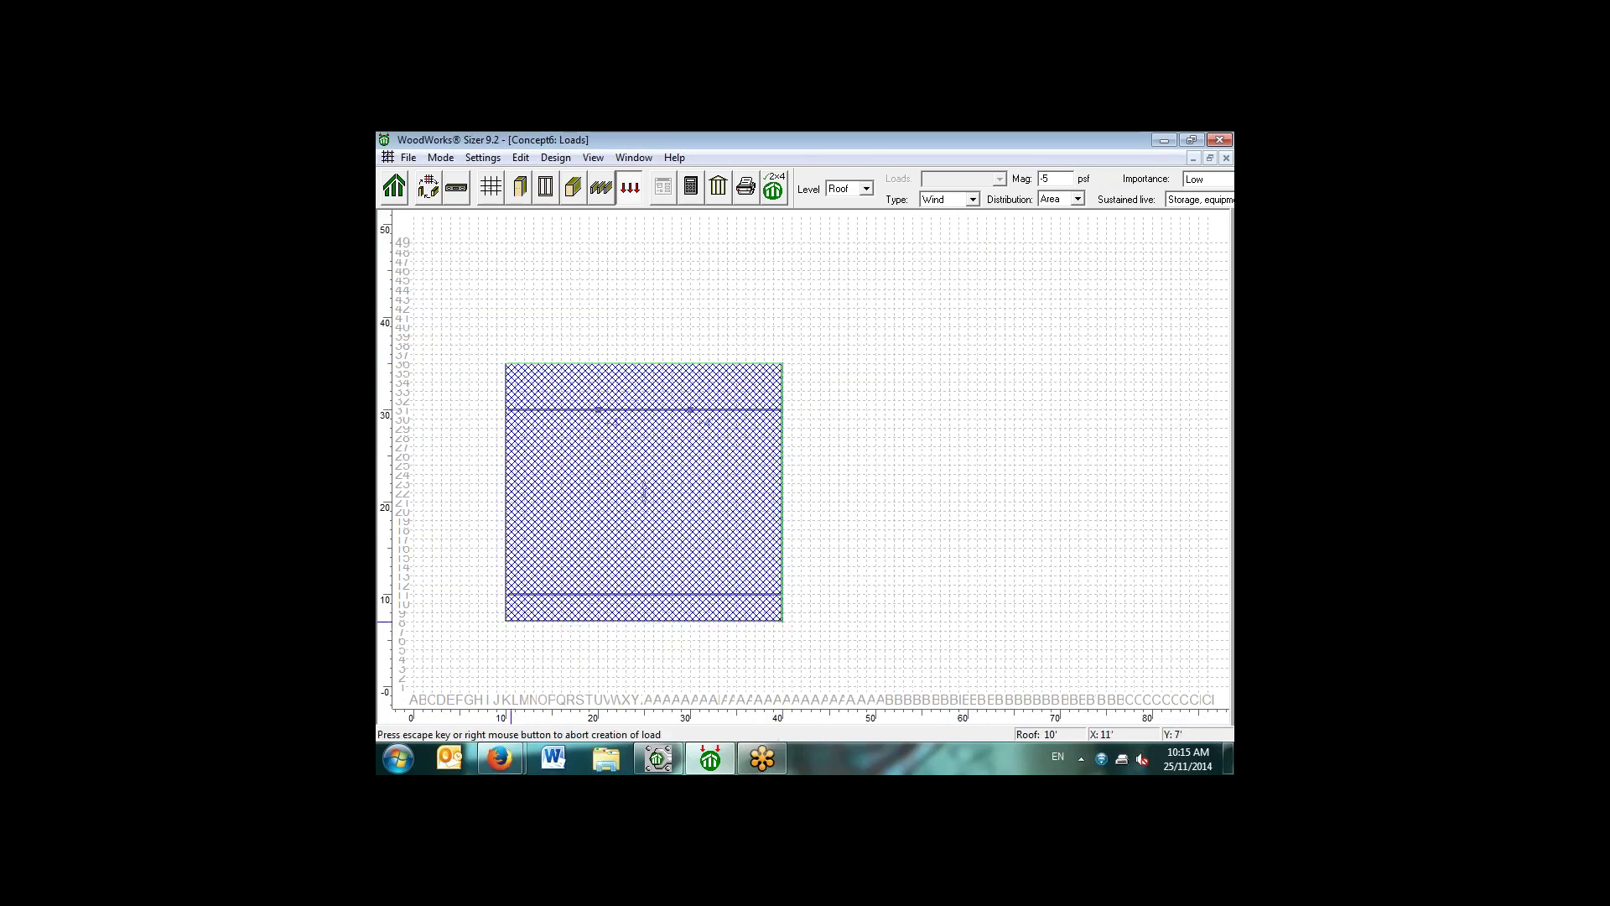
key(Escape)
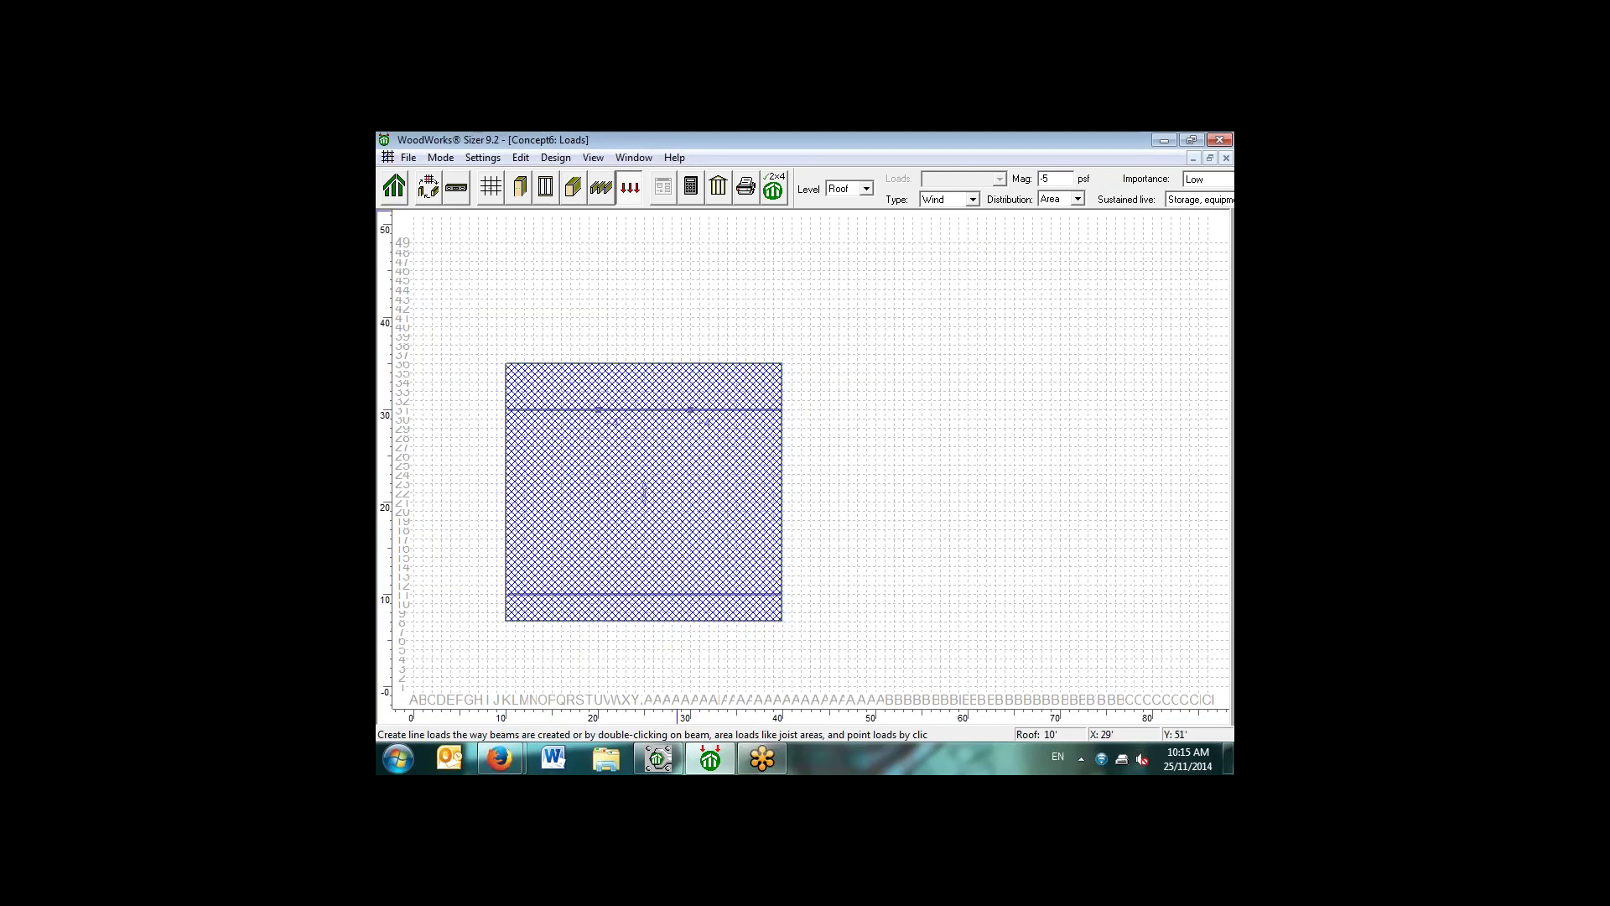
Step: Run the design and review the suggested sections, critical members and design notes in the results by group
click(691, 186)
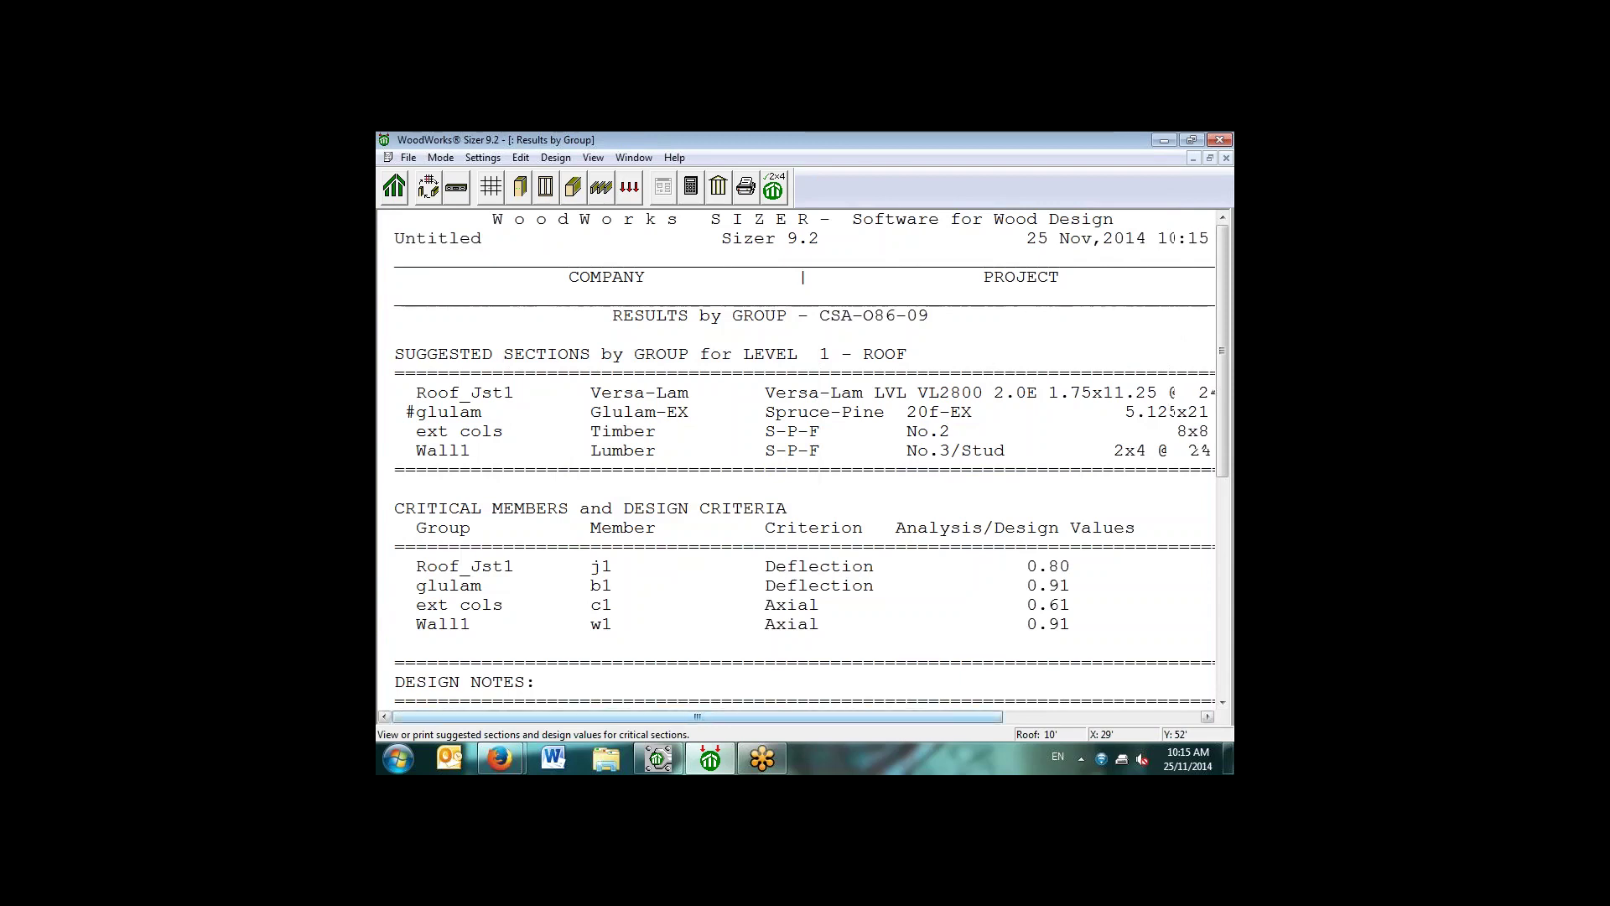
drag(697, 716, 723, 716)
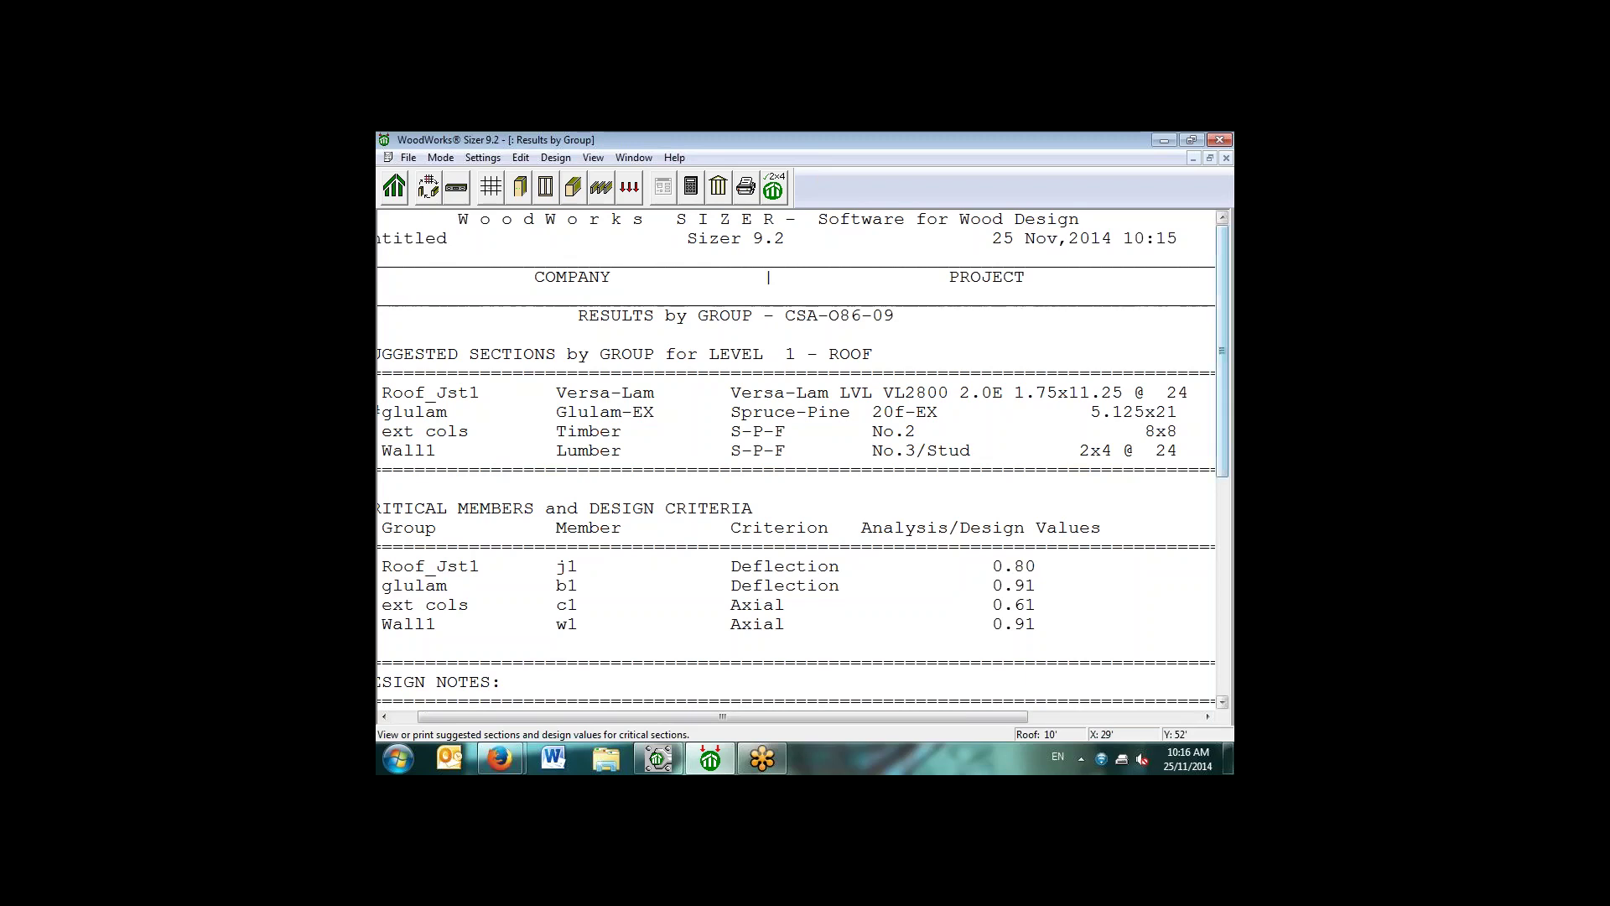
drag(1222, 351, 1222, 354)
scroll(797, 457, down, 1)
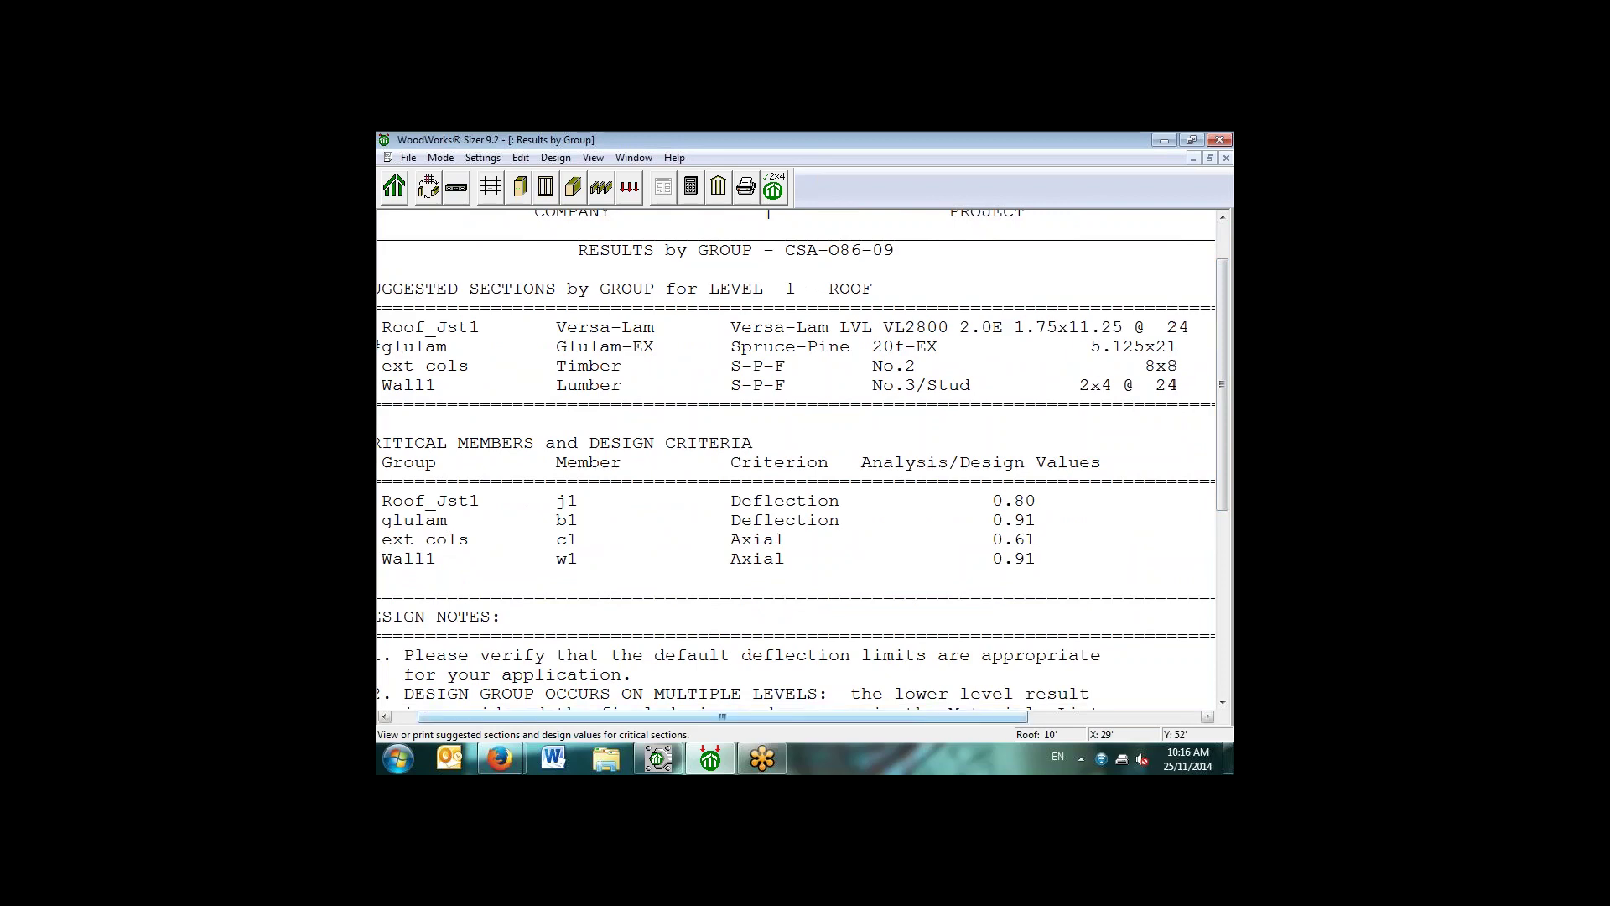
Step: Finish reading the results by group, and review each member's size, performance ratios and critical criterion in the results by member
drag(722, 717, 705, 717)
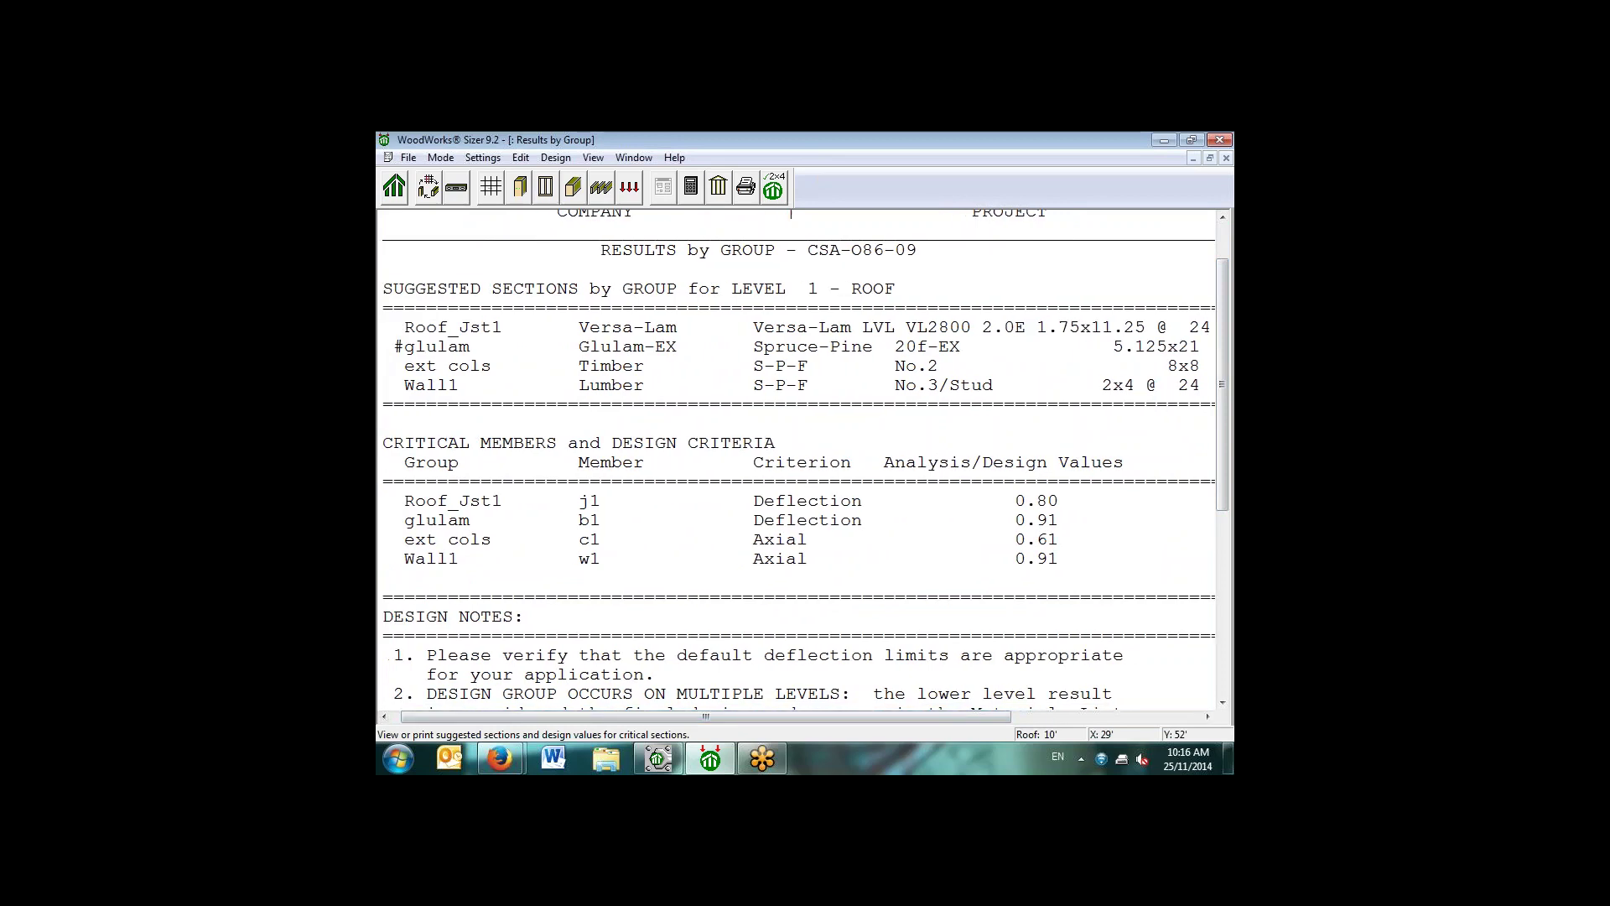
drag(705, 717, 719, 717)
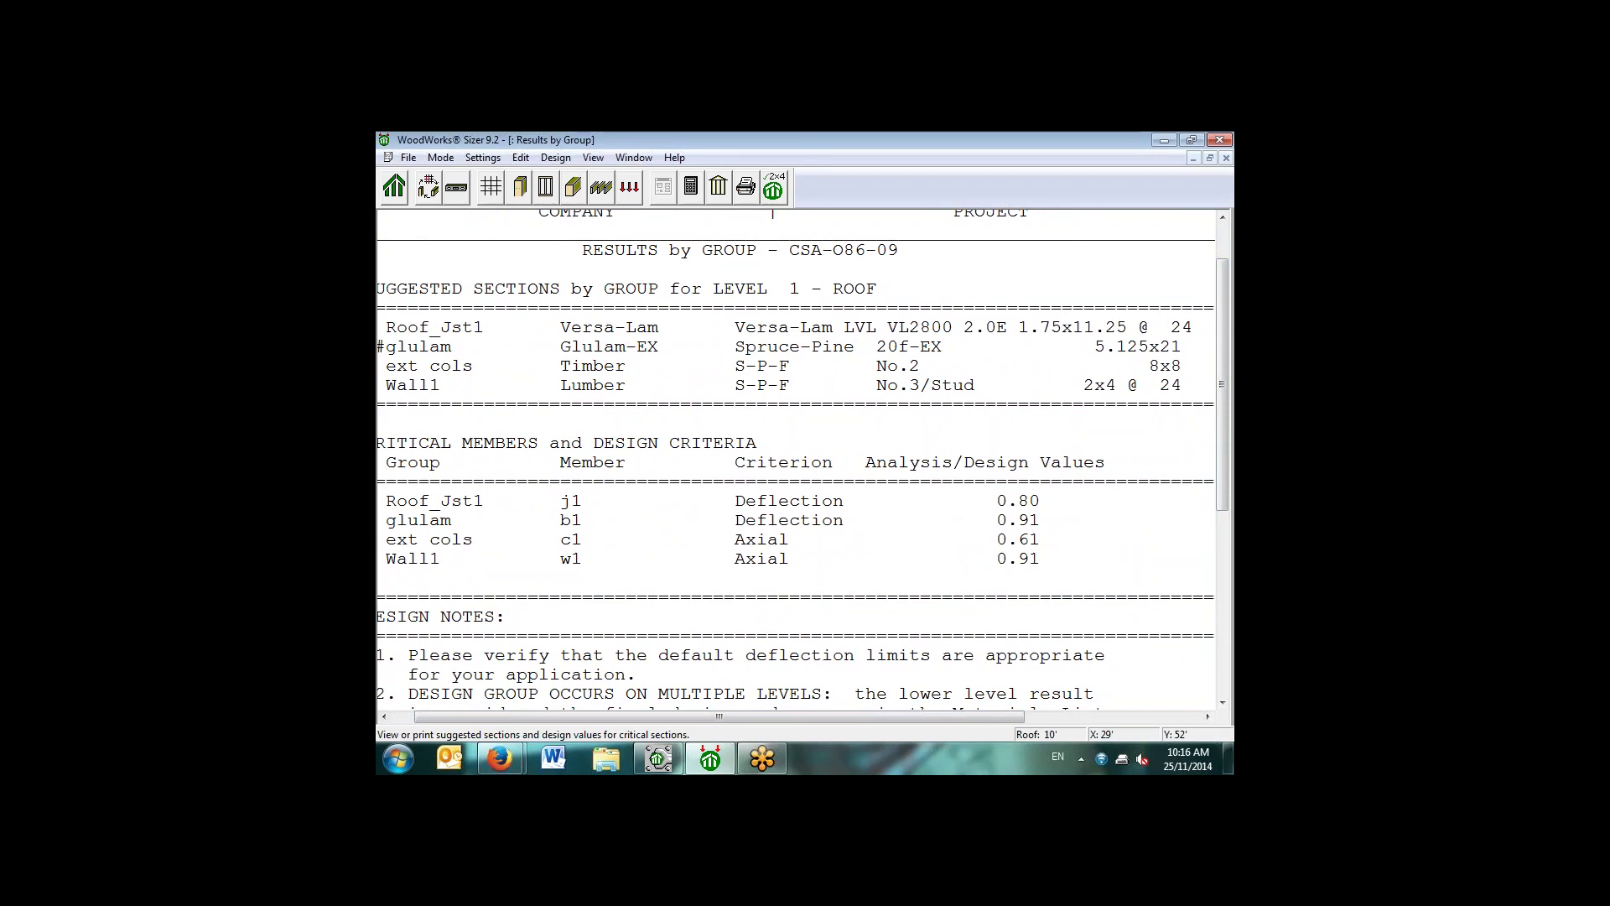
click(593, 157)
click(649, 239)
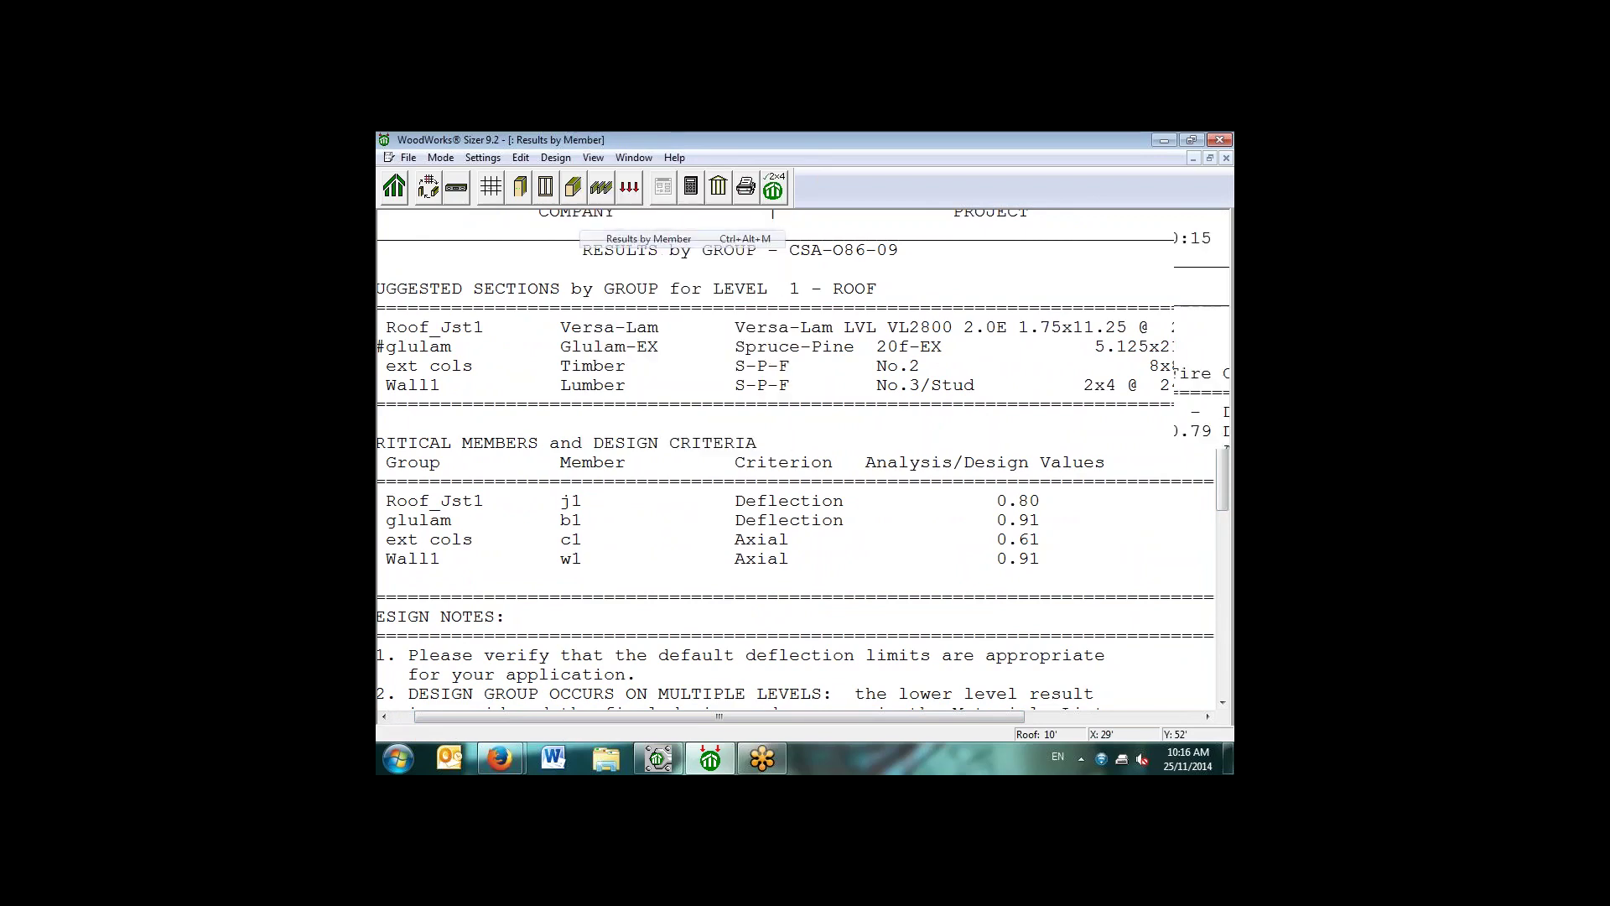
drag(758, 717, 770, 717)
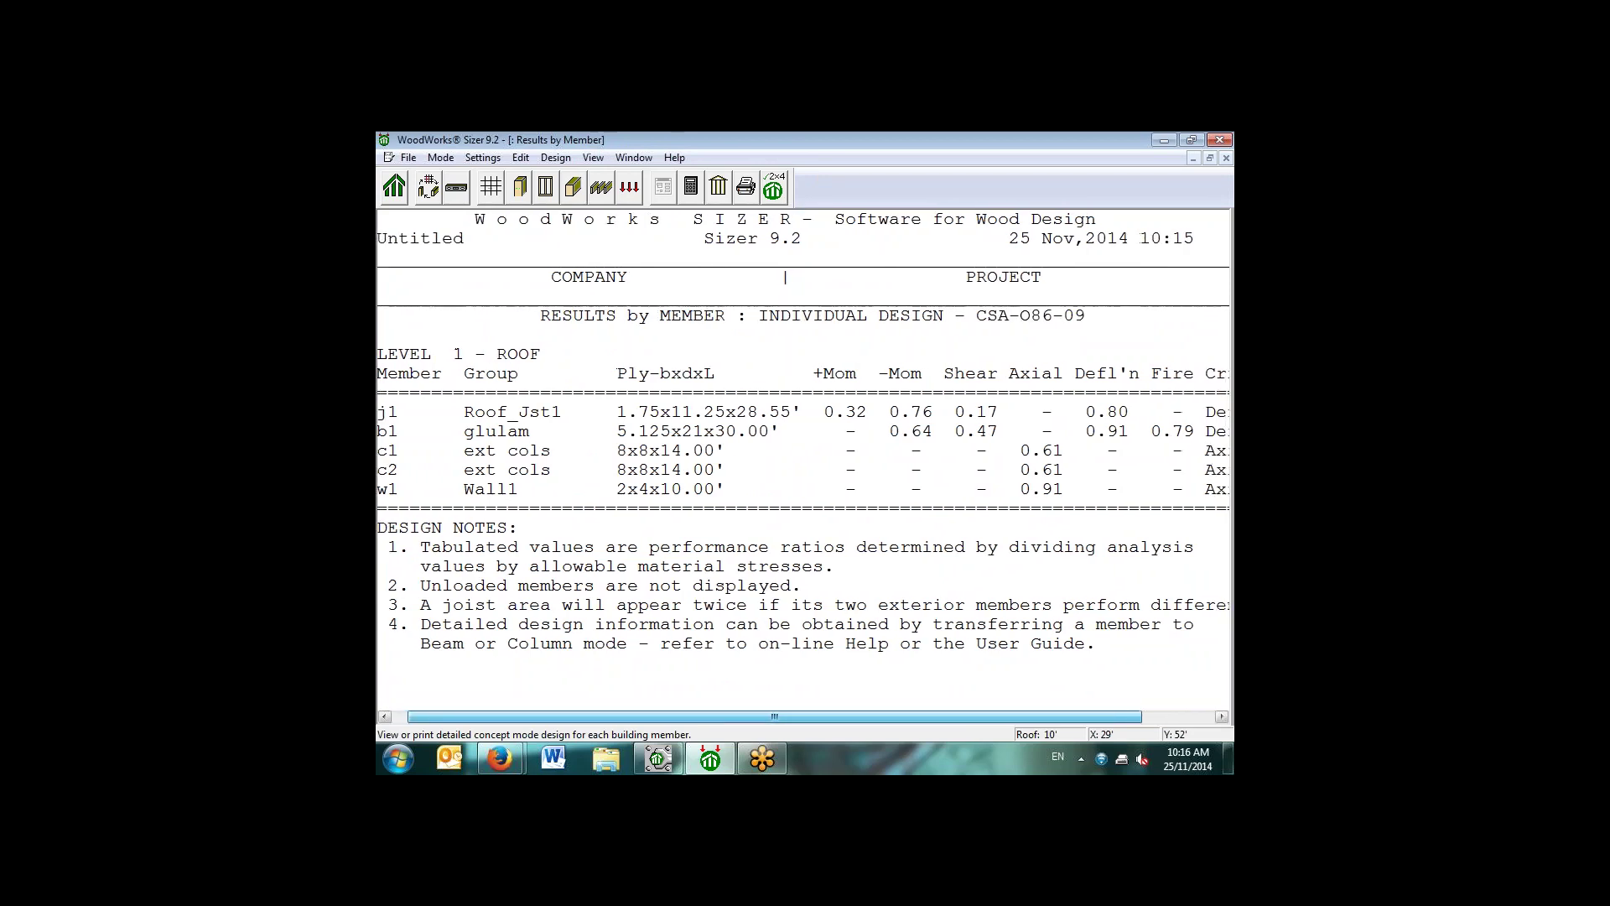
scroll(802, 468, right, 6)
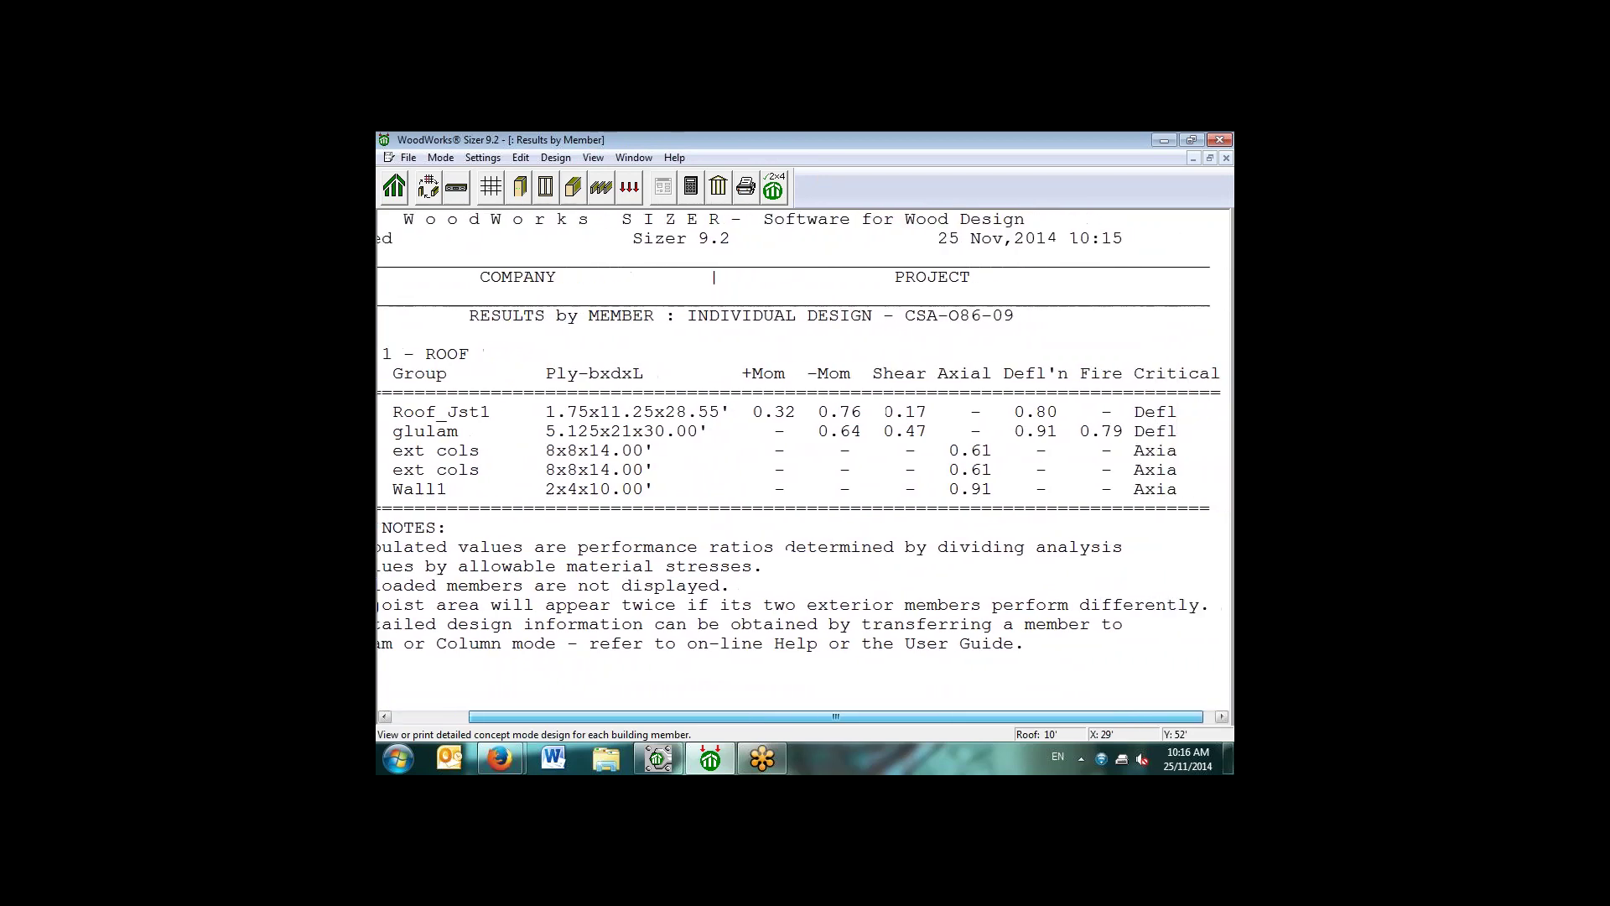
drag(841, 717, 843, 717)
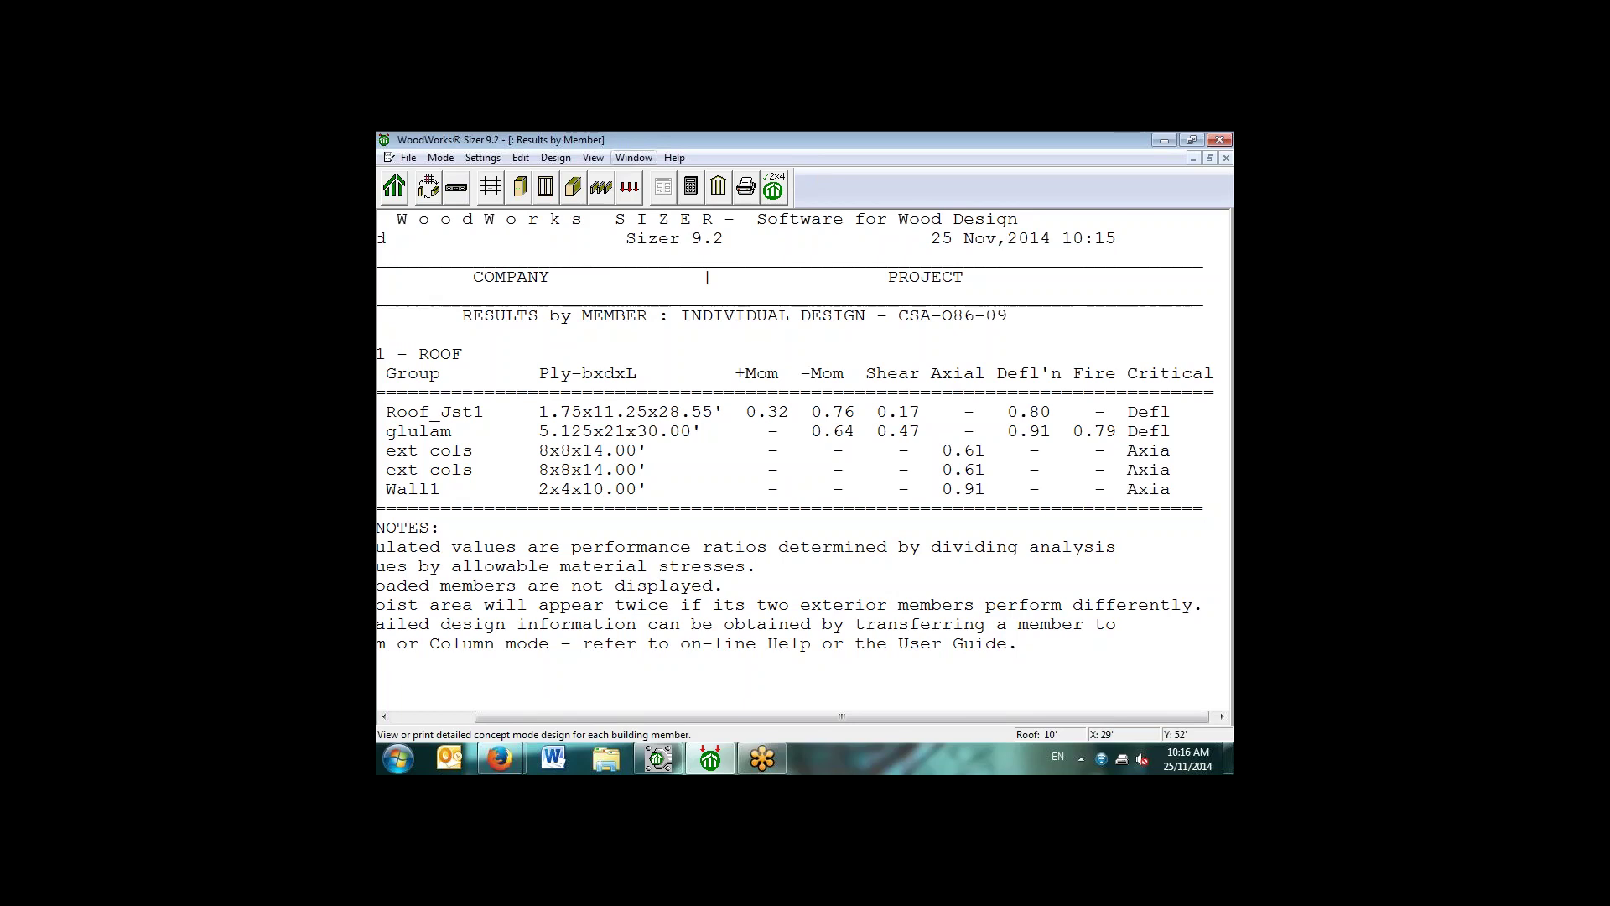
Step: Display the materials list and review the quantities for the beam, column, joist and wall groups, including the roof and wall areas
click(593, 158)
click(634, 258)
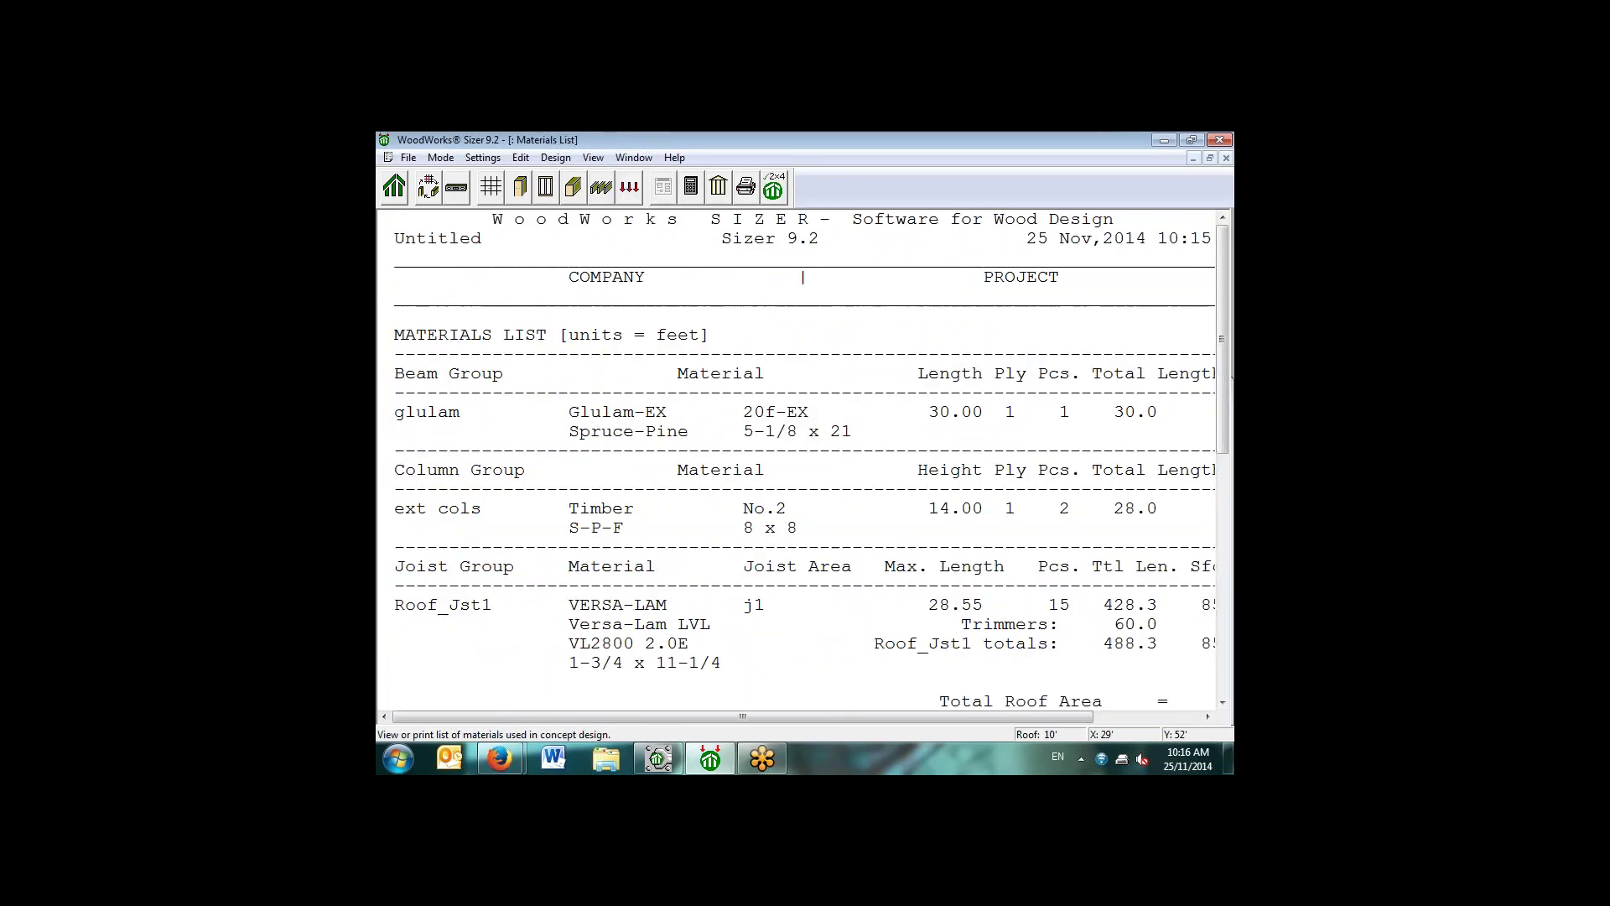
click(1207, 717)
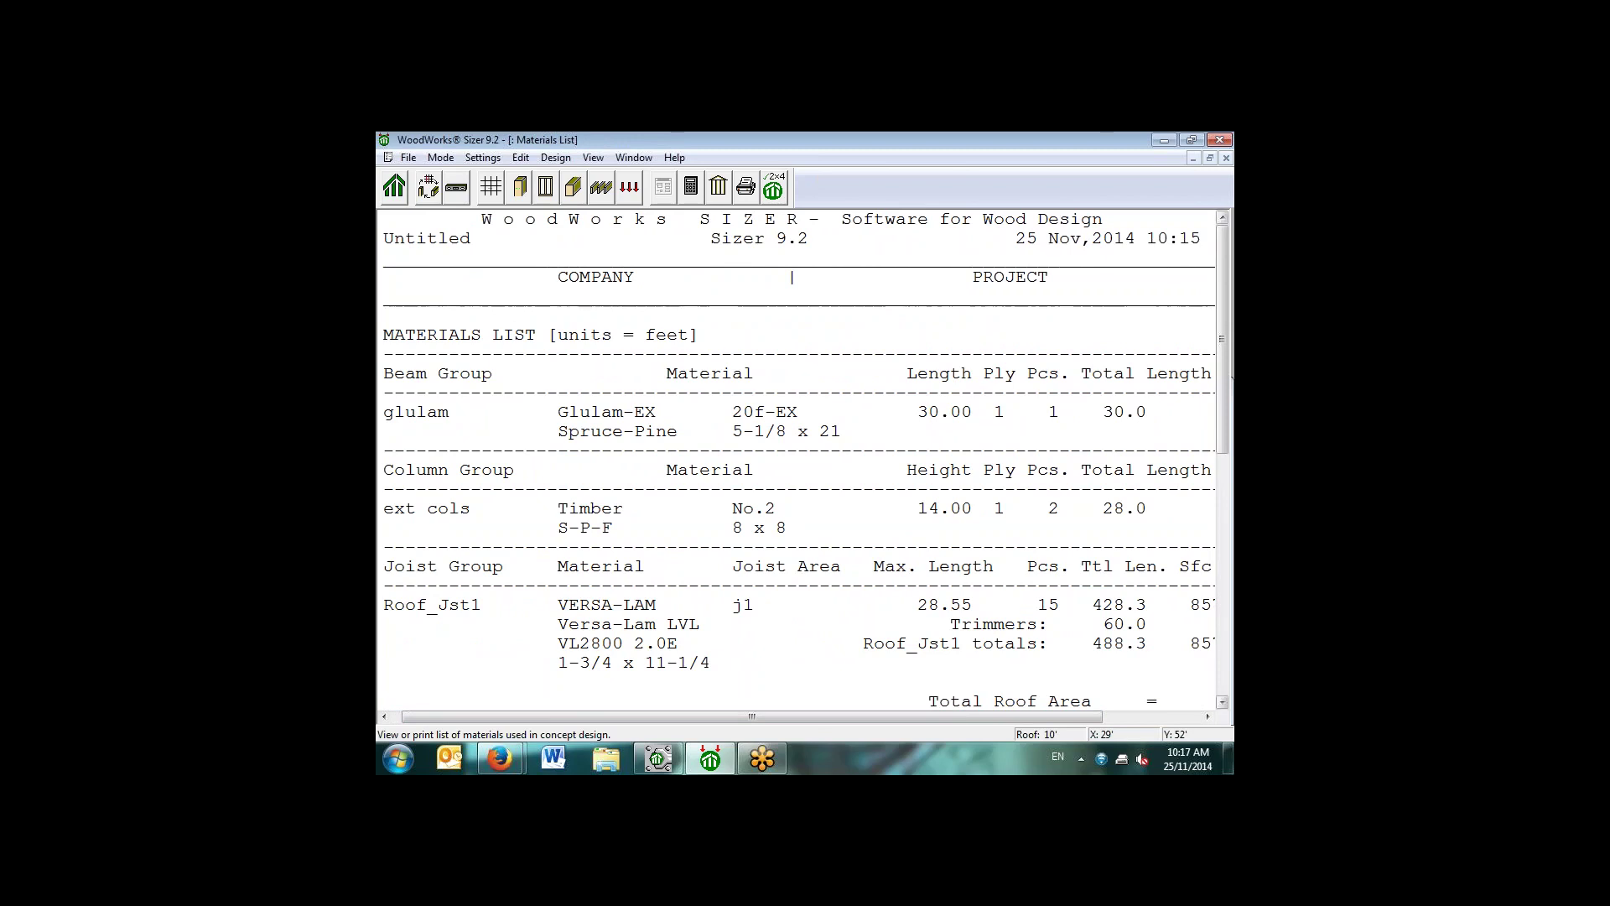
scroll(1231, 377, down, 1)
scroll(1231, 377, down, 1)
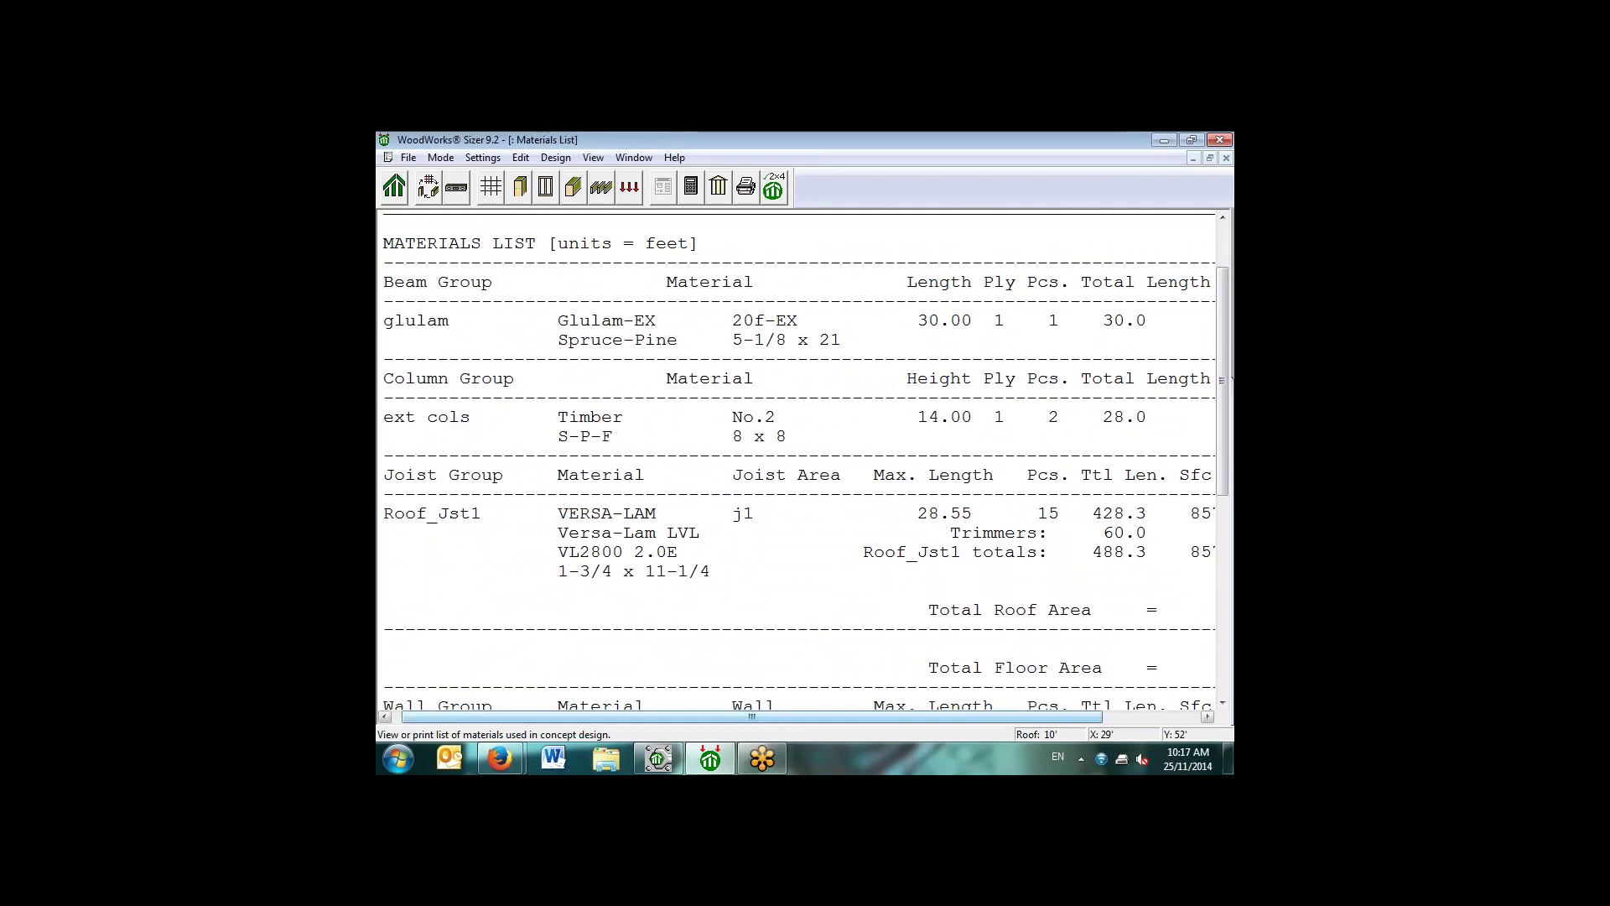
drag(753, 717, 754, 717)
scroll(1224, 379, right, 2)
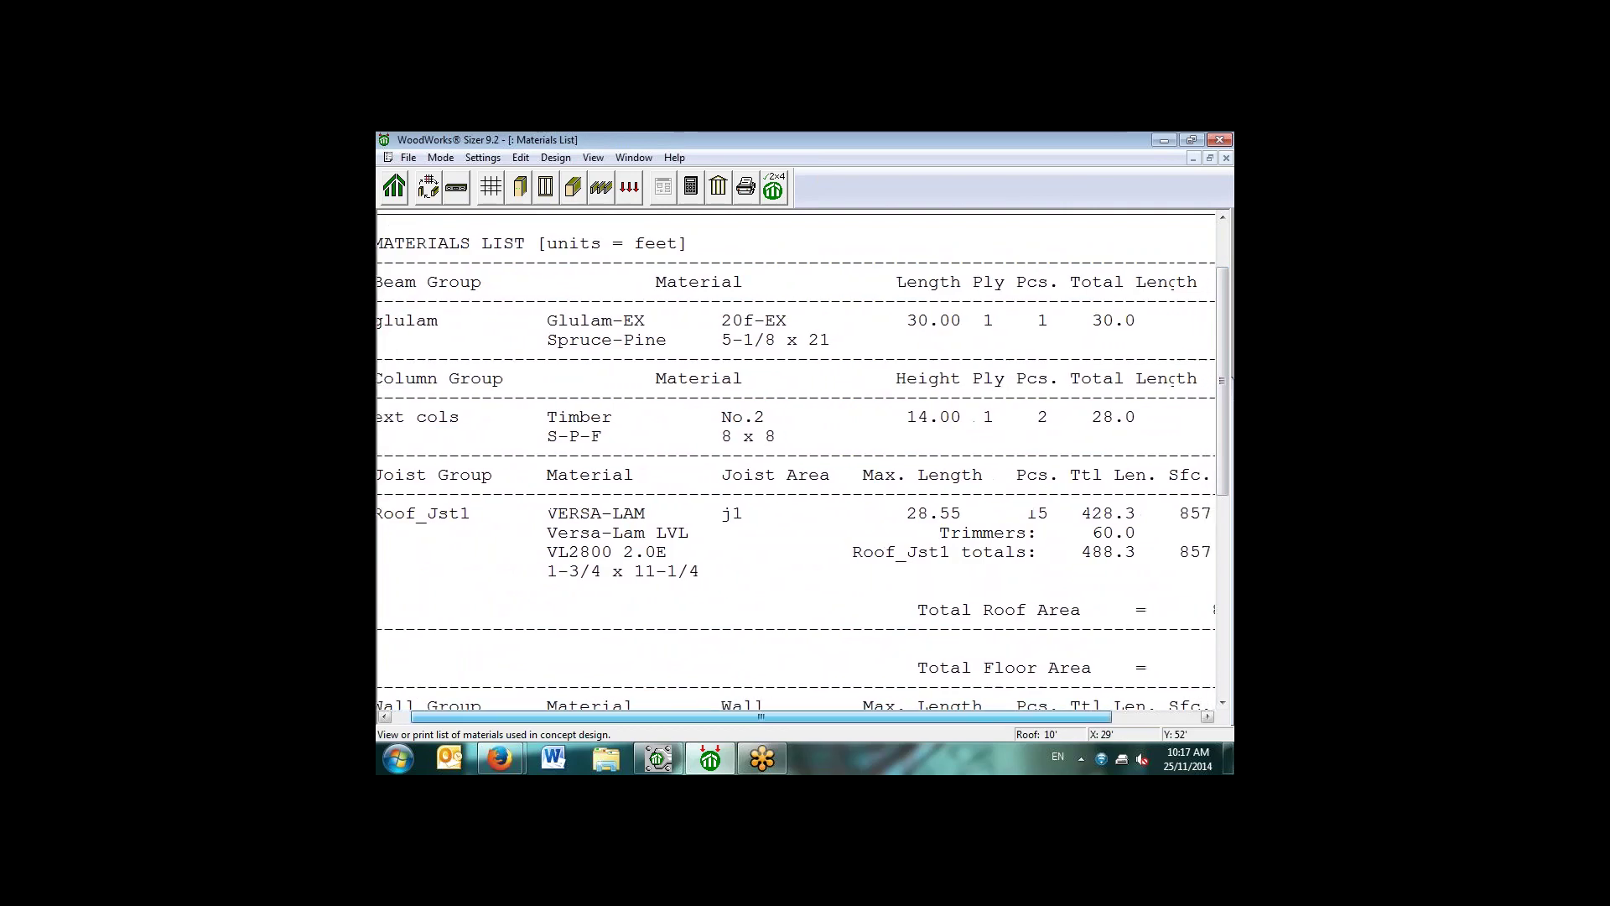
scroll(1225, 379, left, 2)
scroll(1226, 379, right, 3)
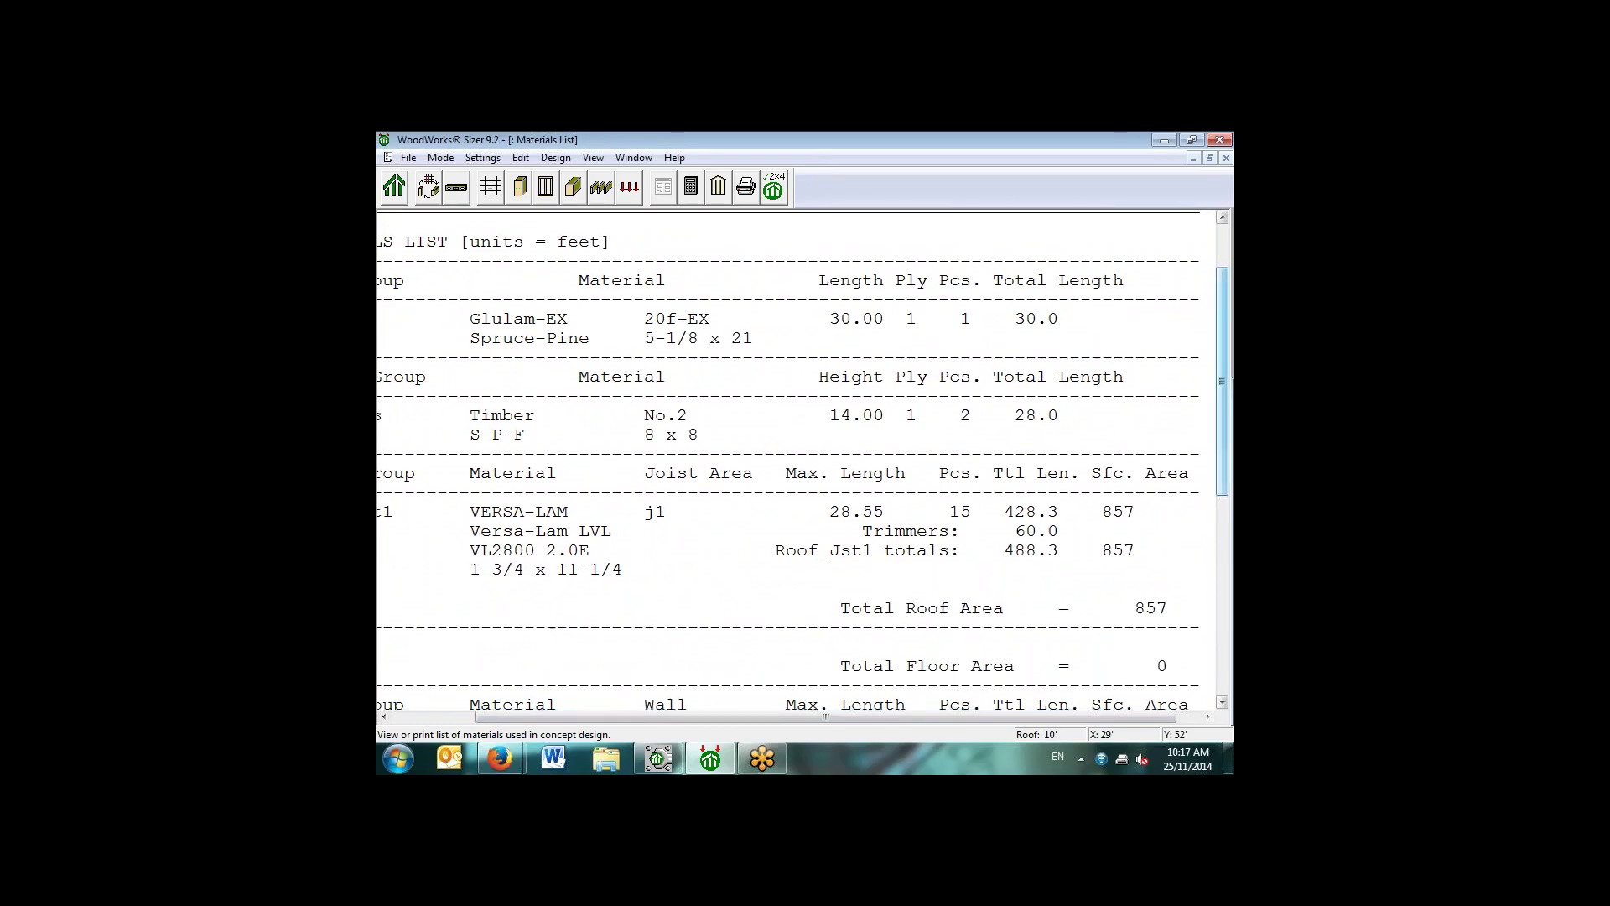
scroll(1226, 379, down, 1)
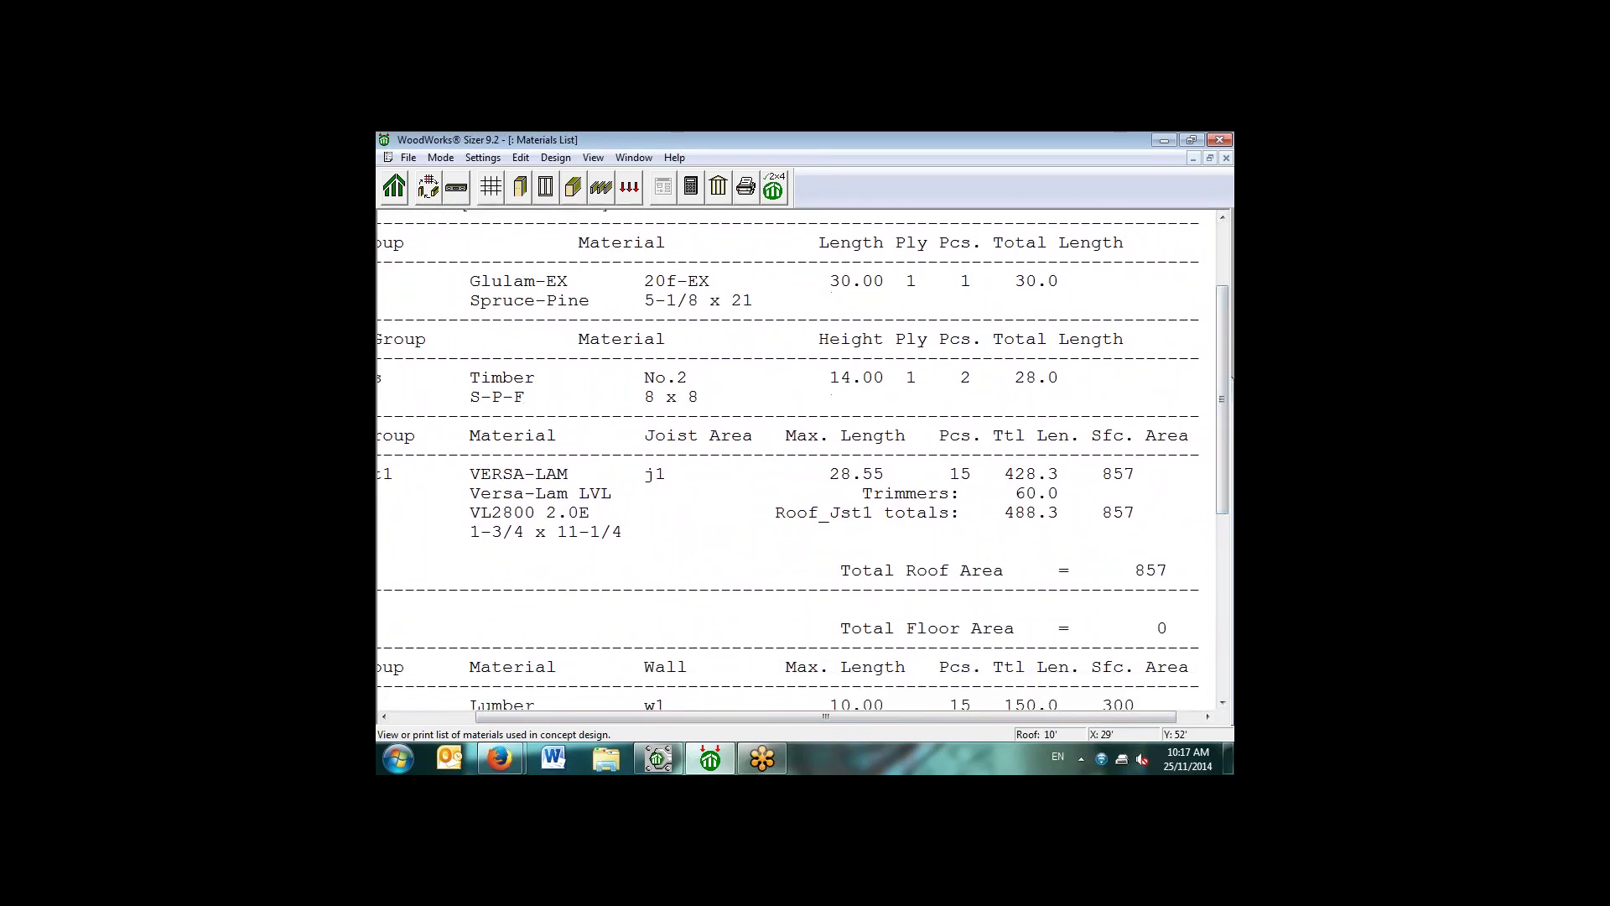
scroll(1226, 379, down, 5)
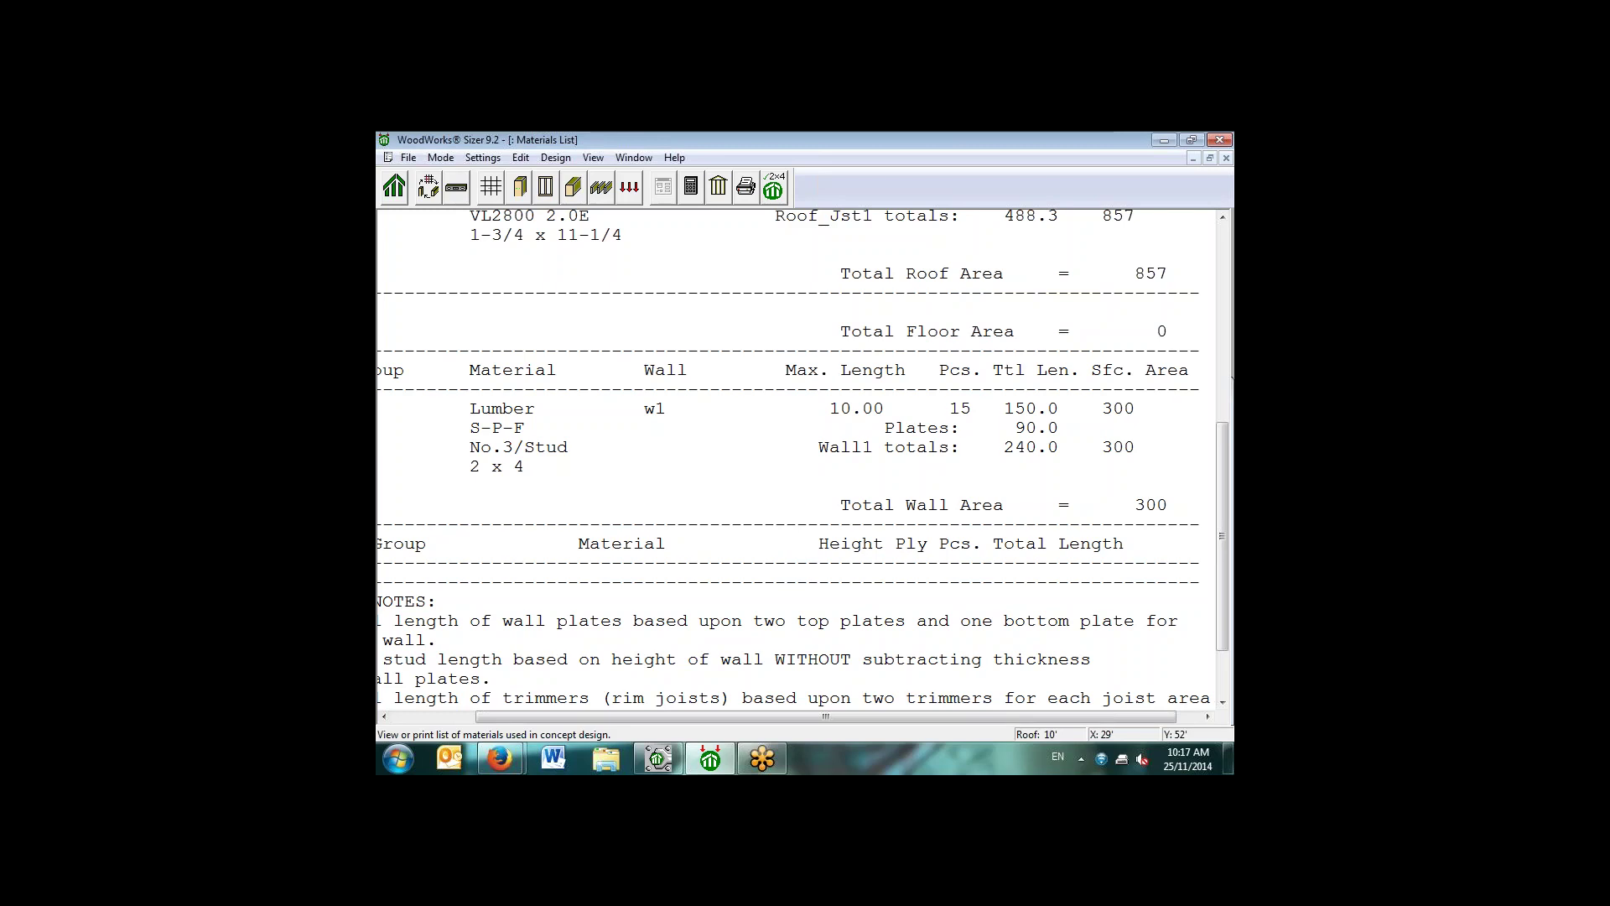
Step: Show the reactions at base for the two exterior columns and the wall
click(593, 158)
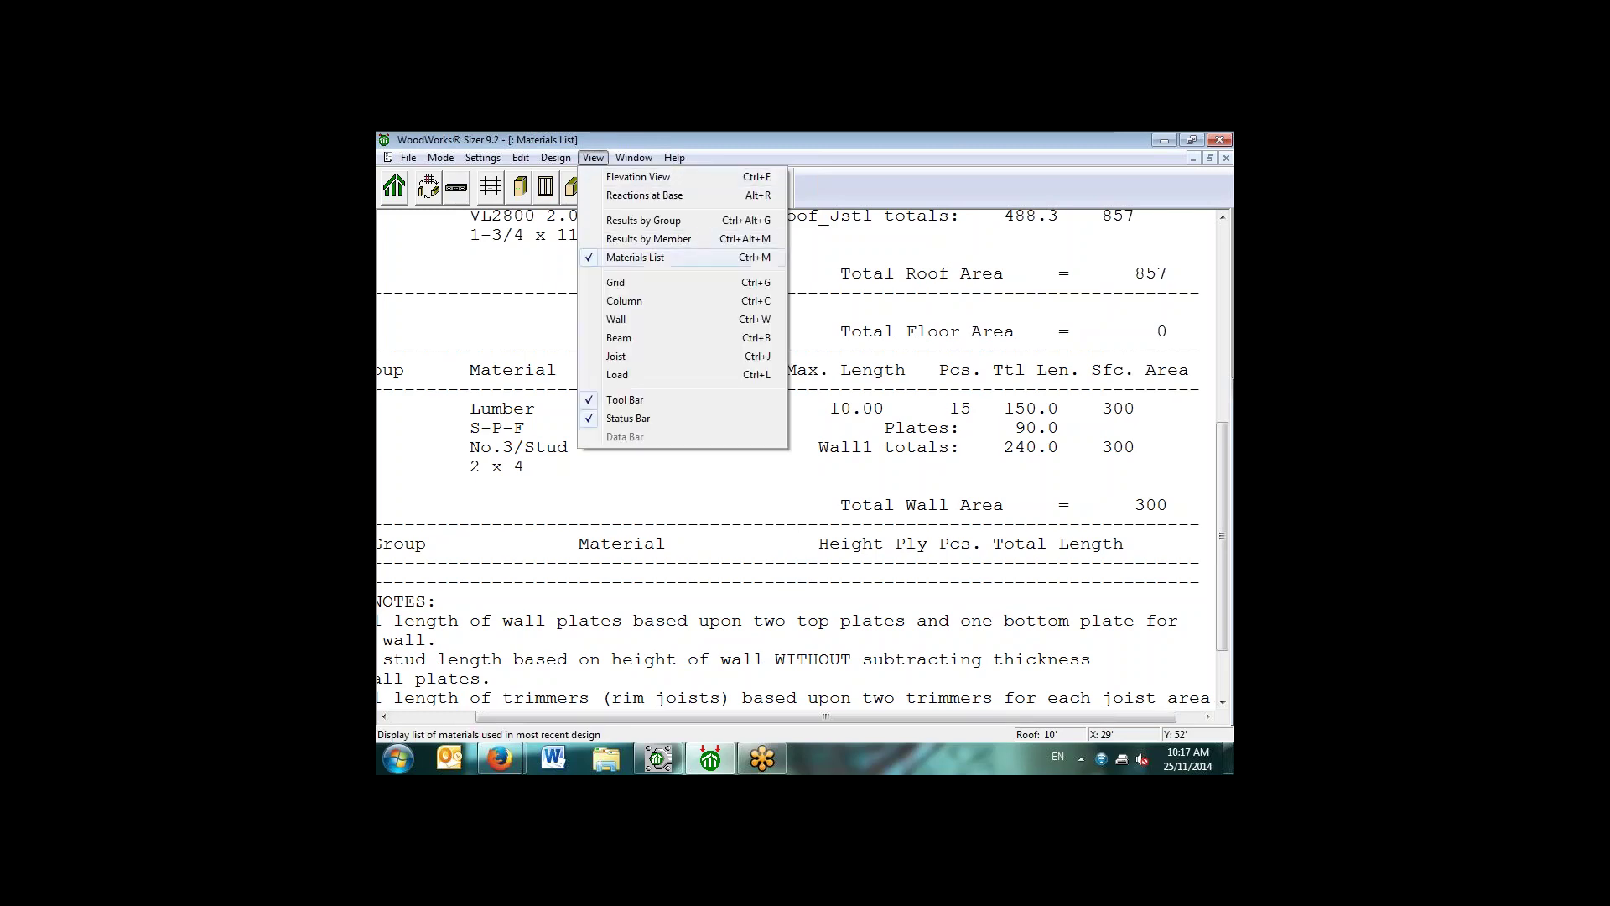
click(644, 196)
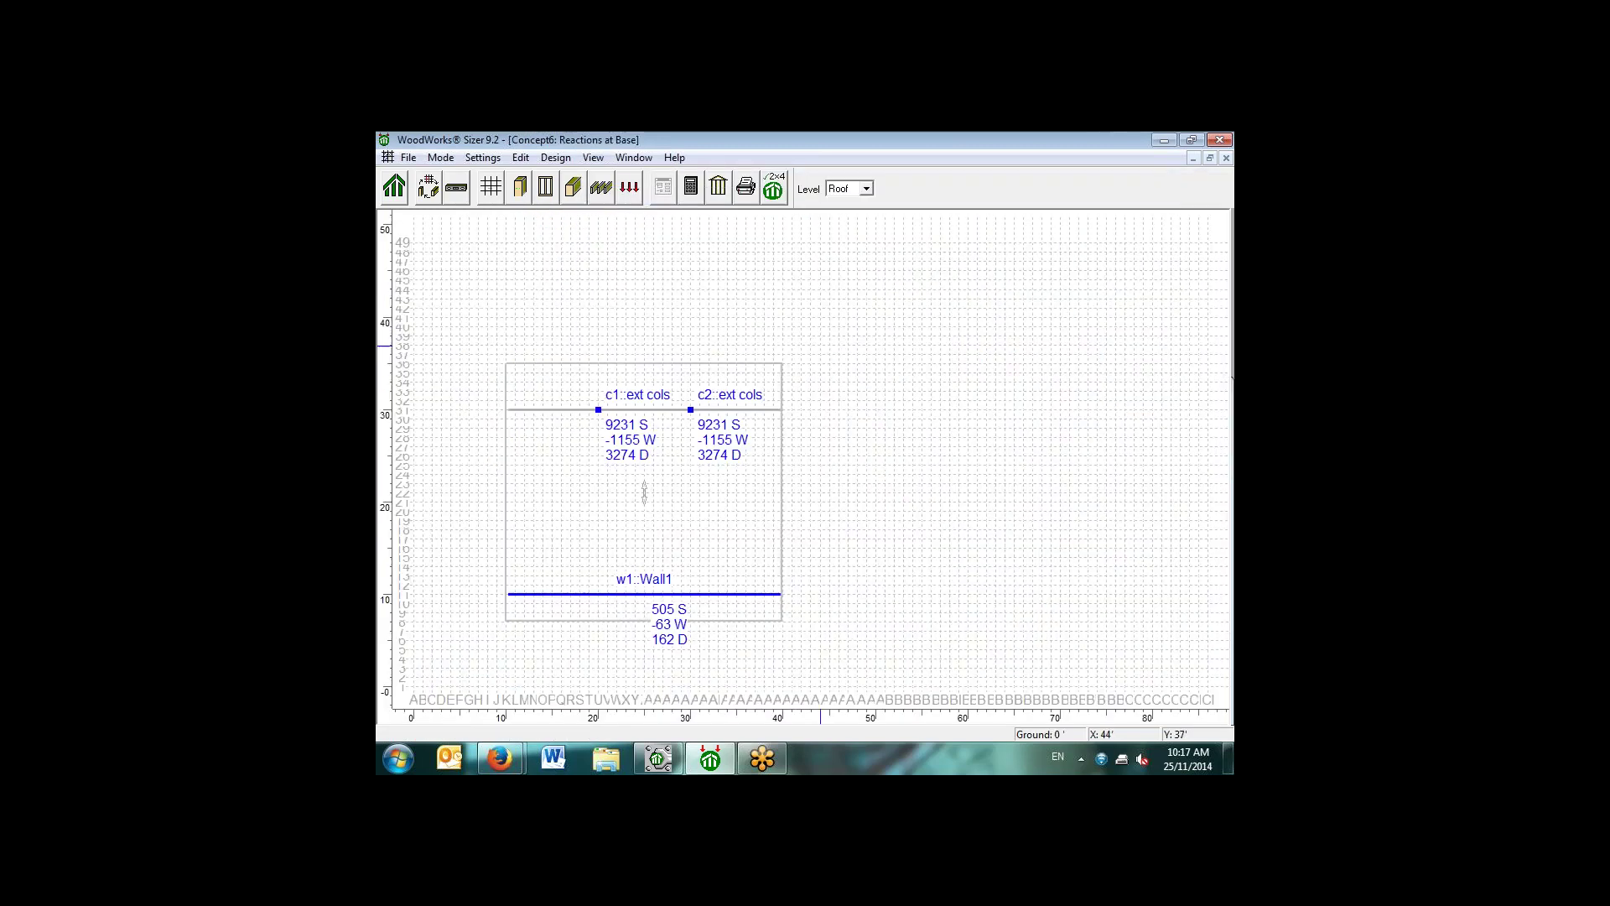